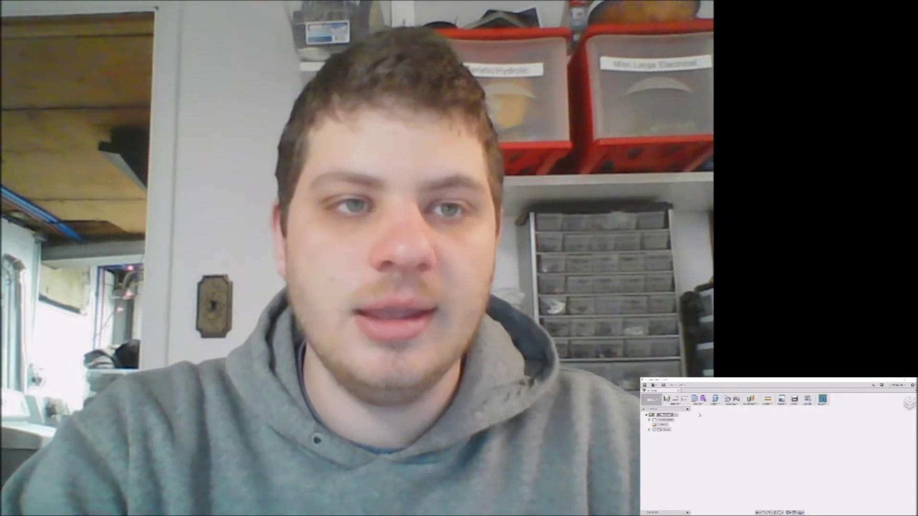
Sketch a center rectangle 4.25 in high and 10 in wide on the horizontal plane, centered on the origin.
left_click(675, 404)
mouse_move(684, 420)
left_click(709, 428)
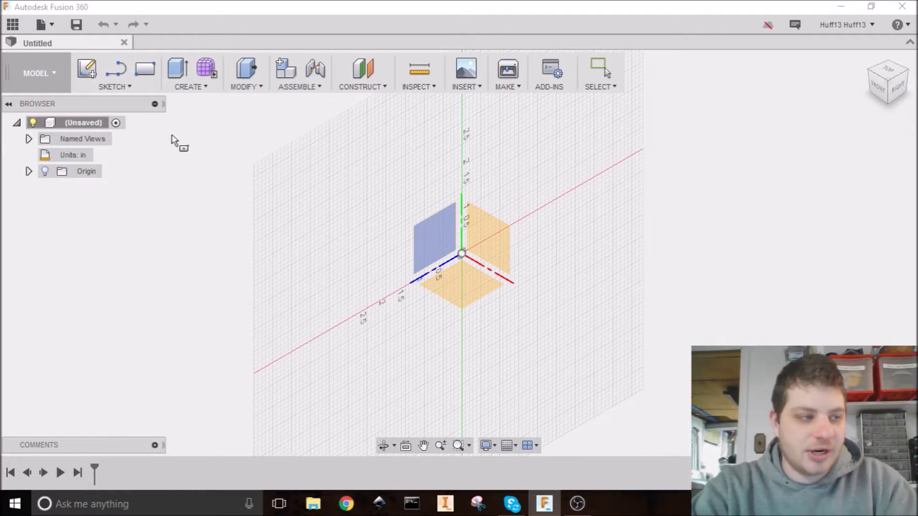
left_click(473, 287)
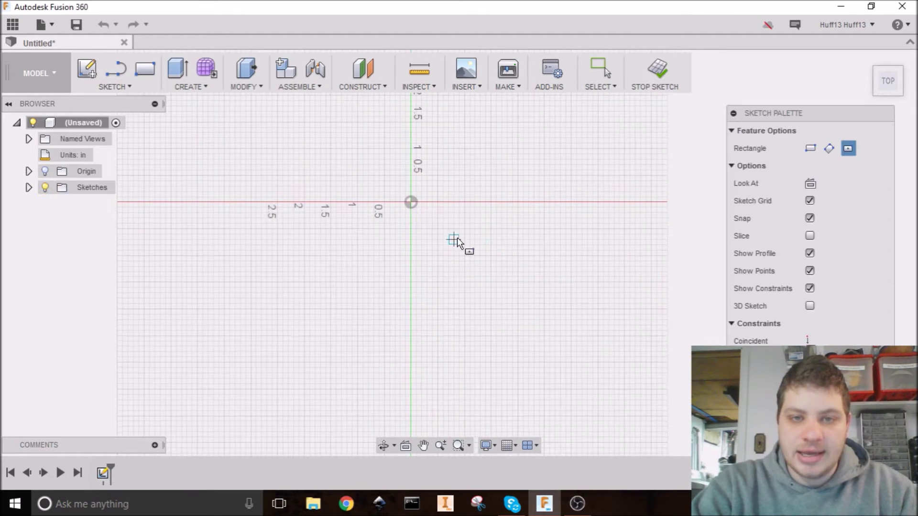
left_click(411, 203)
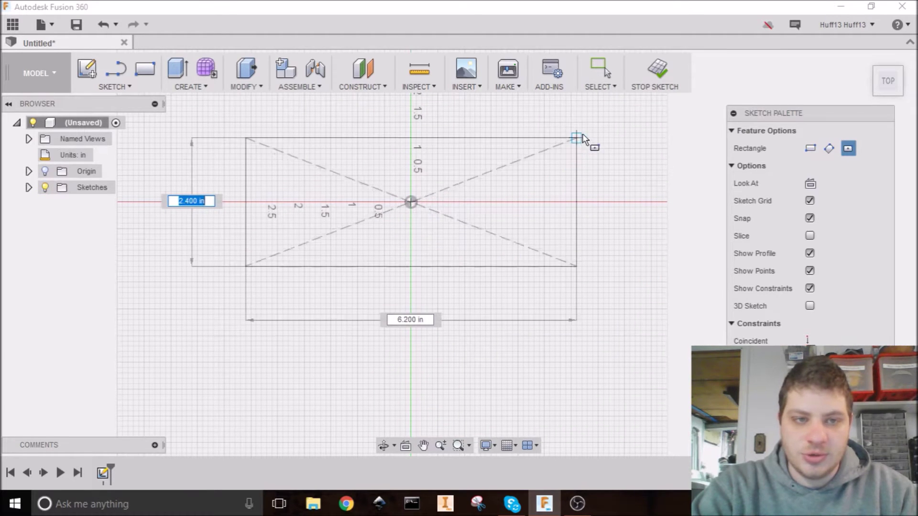
middle_click_drag(584, 117, 576, 154)
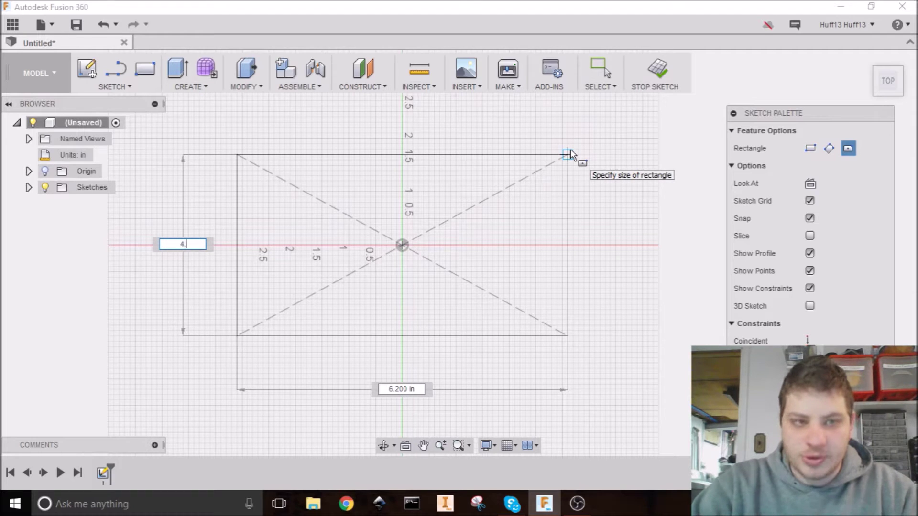
key("Tab")
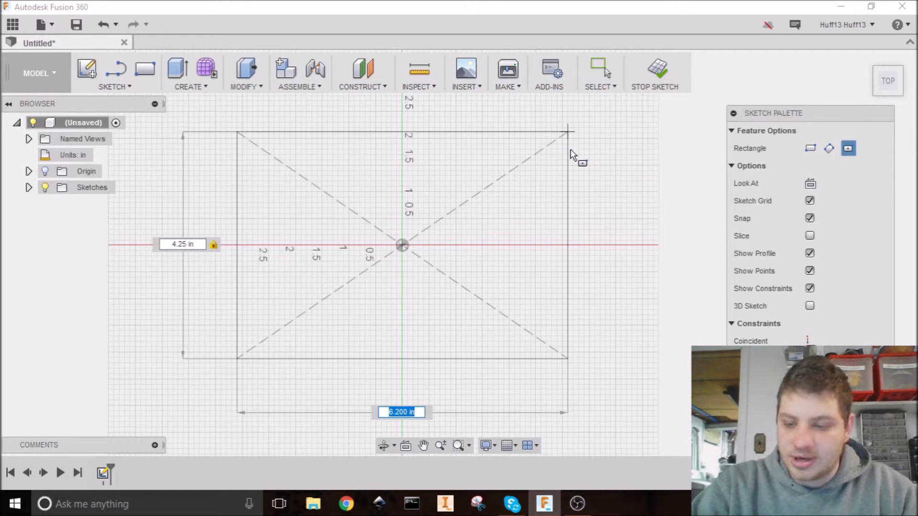
type("10")
key("Return")
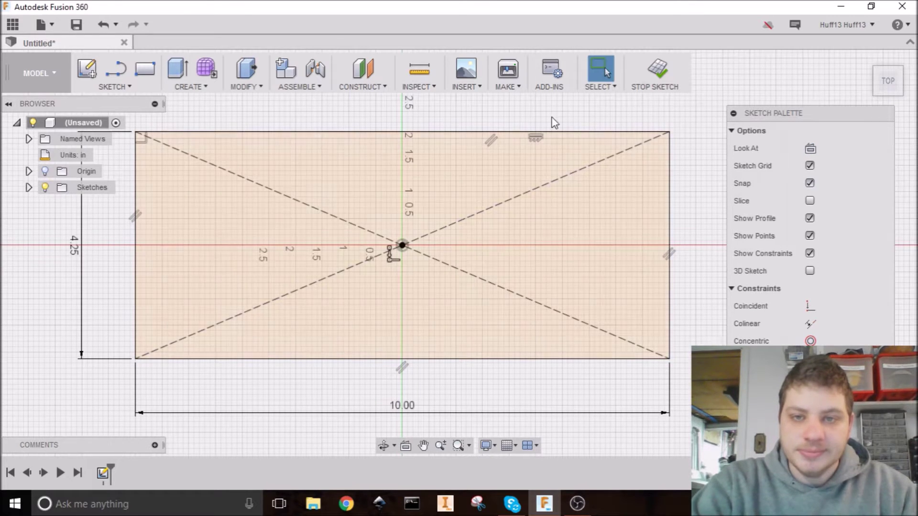
Extrude the rectangle profile upward on one side as a new body to form a flat board.
scroll(552, 121, "down", 2)
middle_click_drag(536, 175, 520, 197)
key("e")
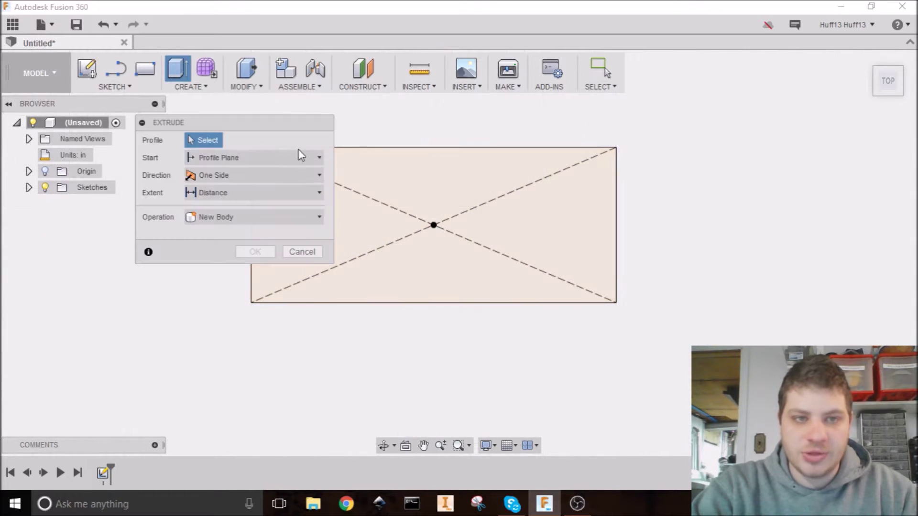
mouse_move(460, 227)
middle_mouse_down("shift")
mouse_move(467, 191)
mouse_move(286, 219)
middle_mouse_up("shift")
left_click(259, 222)
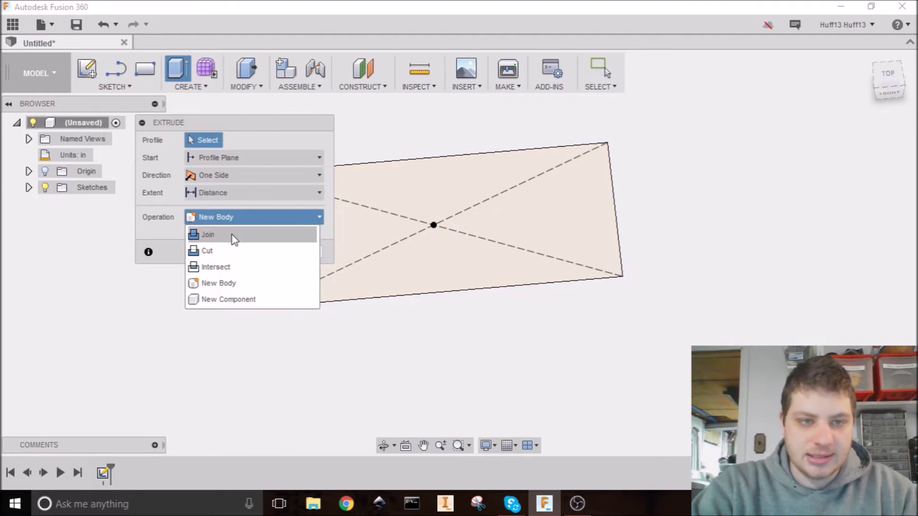
left_click(232, 219)
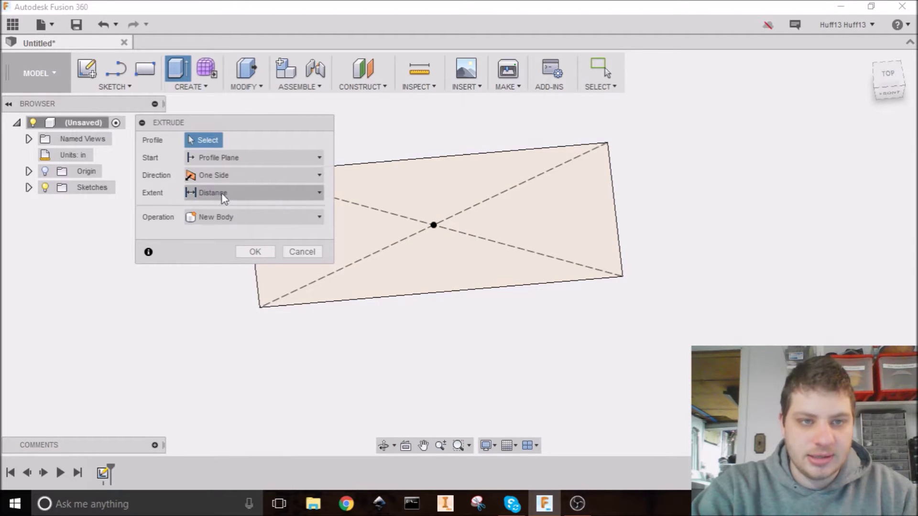
left_click(483, 222)
left_click_drag(432, 213, 433, 196)
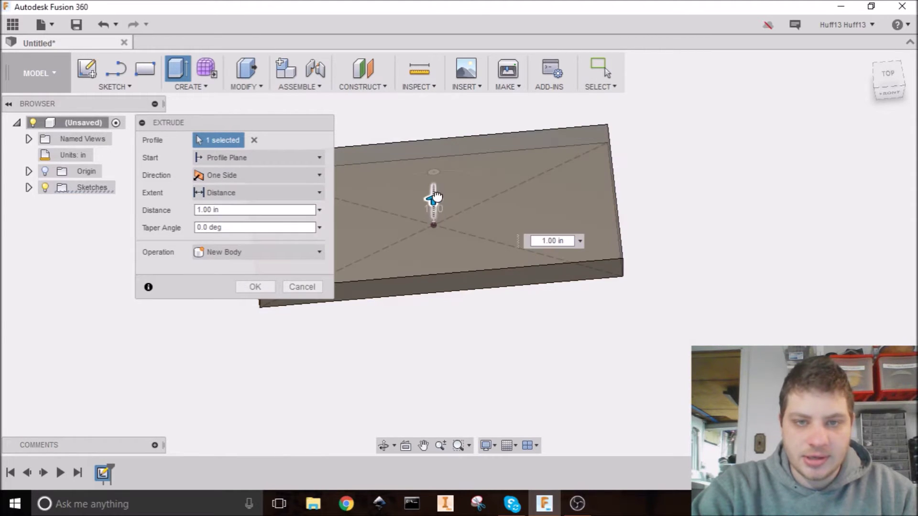
left_click(244, 215)
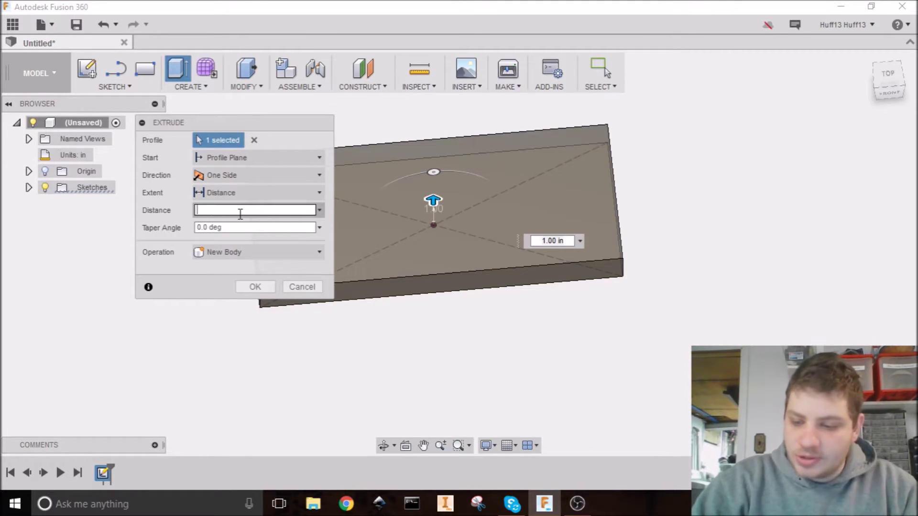
key("Return")
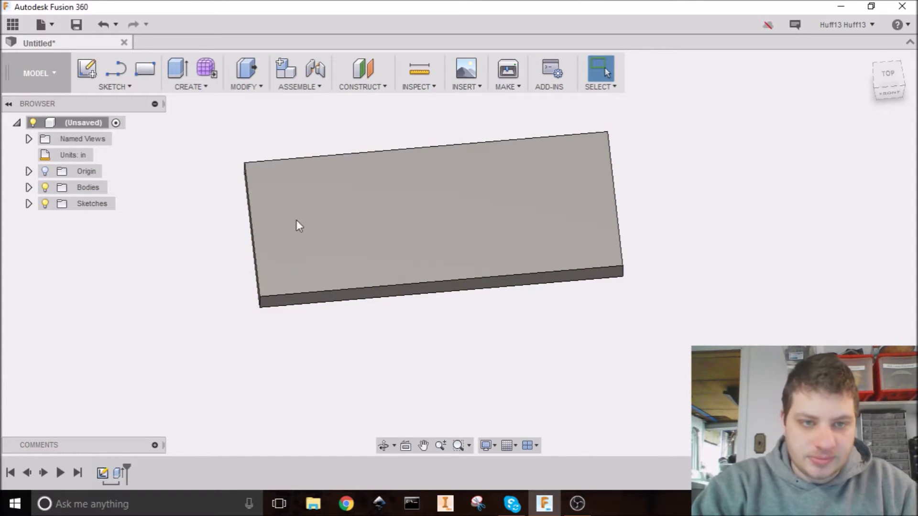
Apply the finished wood appearance Bamboo Light - Semigloss to the board body and move the appearance settings out of the way.
middle_click_drag(372, 227, 363, 188, "shift")
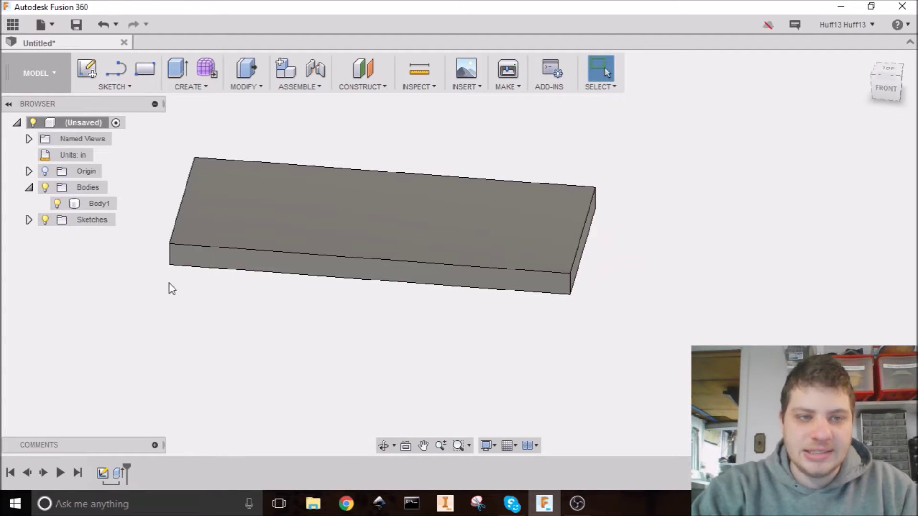
right_click(100, 204)
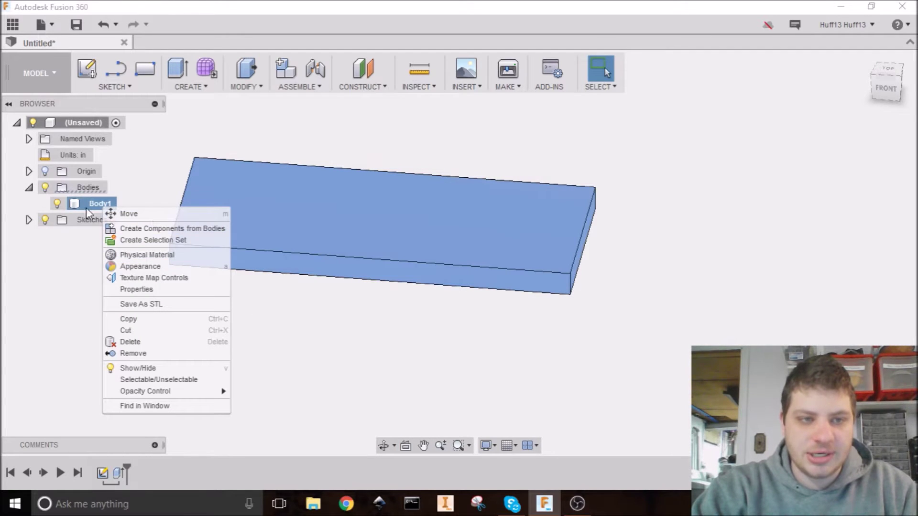
left_click(131, 266)
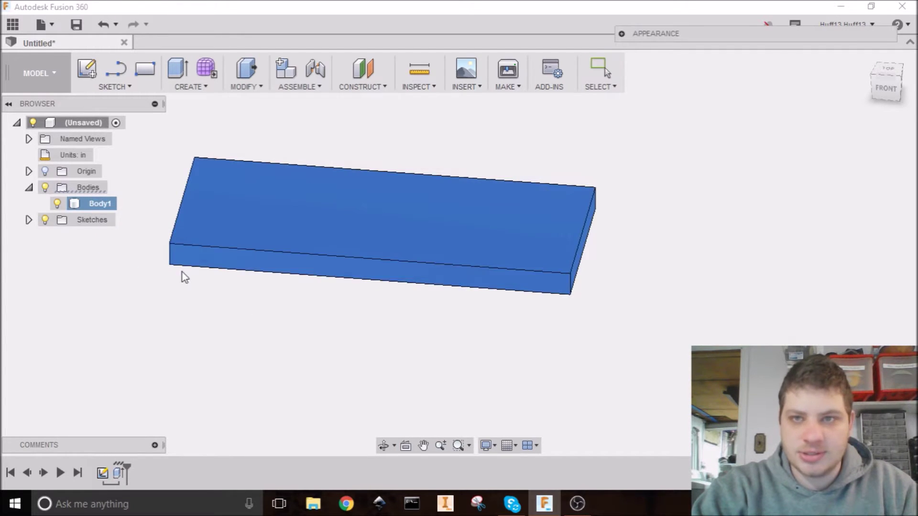
left_click_drag(682, 31, 241, 154)
left_click(208, 140)
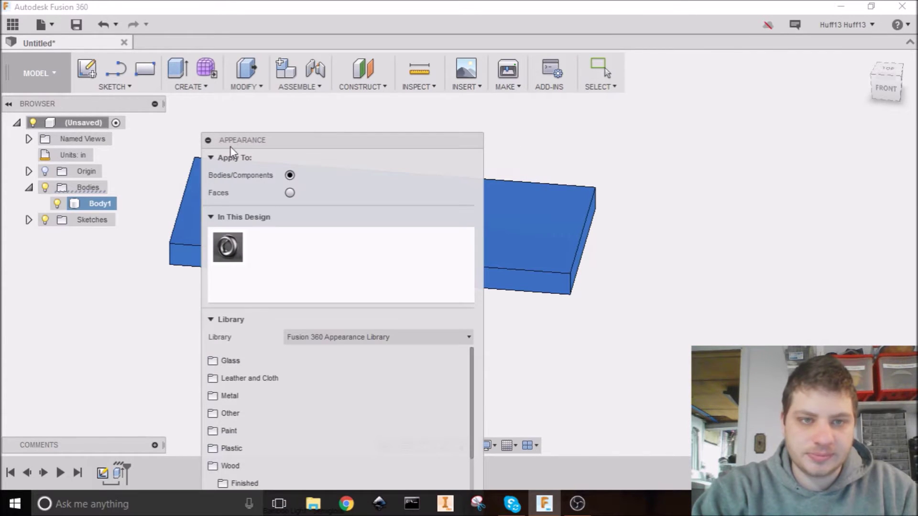
scroll(274, 353, "down", 4)
scroll(303, 357, "up", 2)
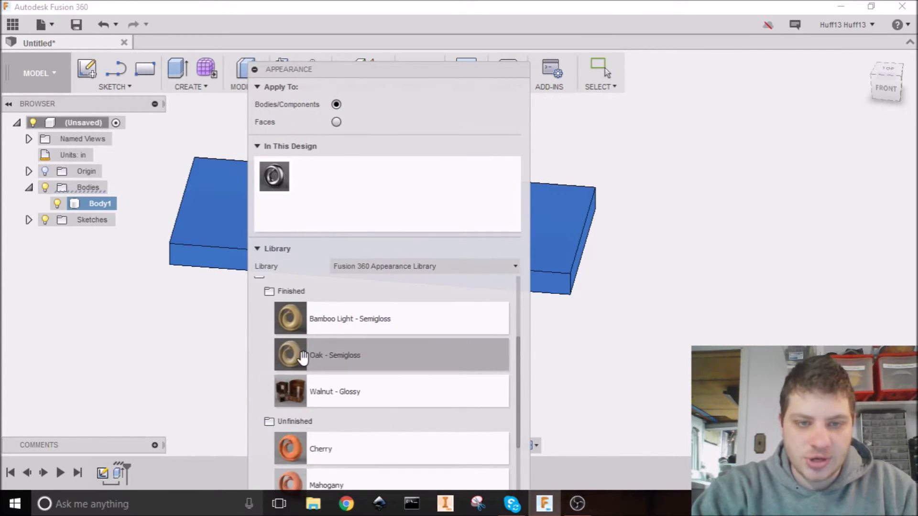
scroll(297, 303, "up", 1)
scroll(291, 308, "down", 3)
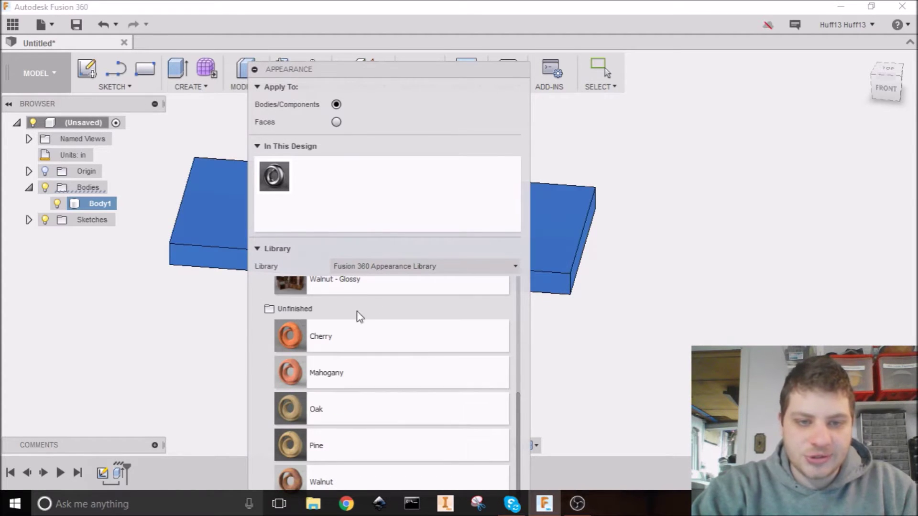
scroll(350, 445, "up", 3)
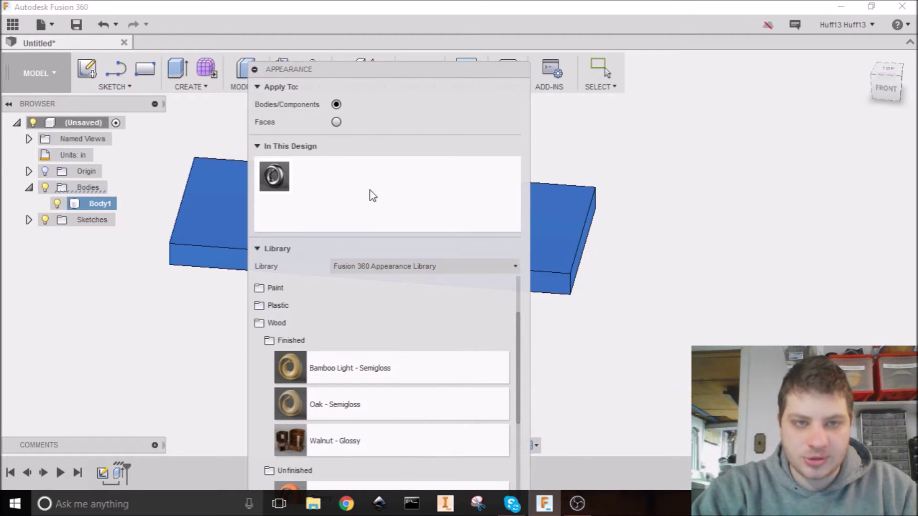
left_click_drag(344, 357, 239, 230)
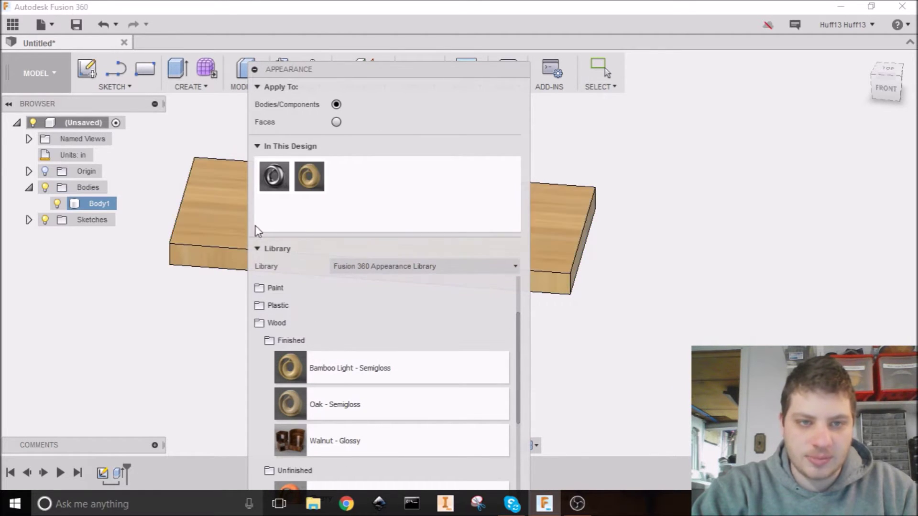
left_click(254, 70)
left_click_drag(282, 72, 734, 66)
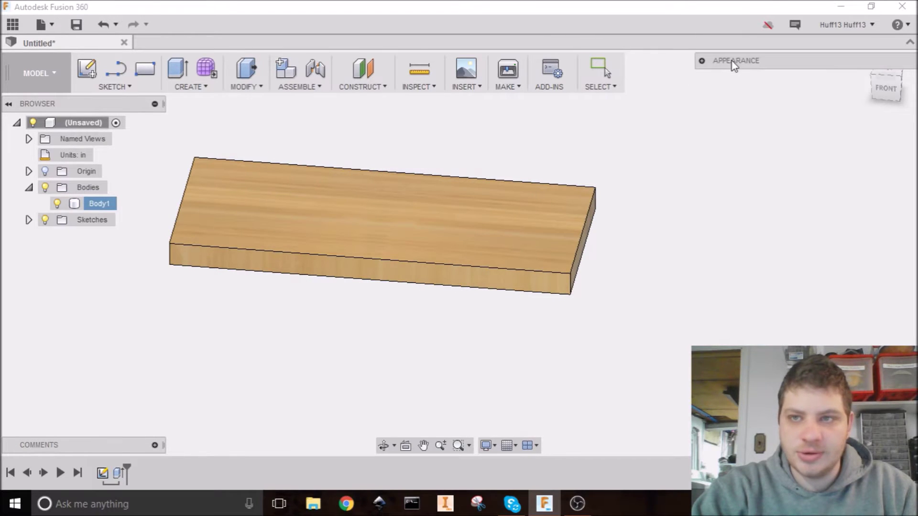
Attach the image IMG_0286.JPG as a canvas on the board's top face with the canvas opacity at 54.
middle_click_drag(479, 188, 434, 121, "shift")
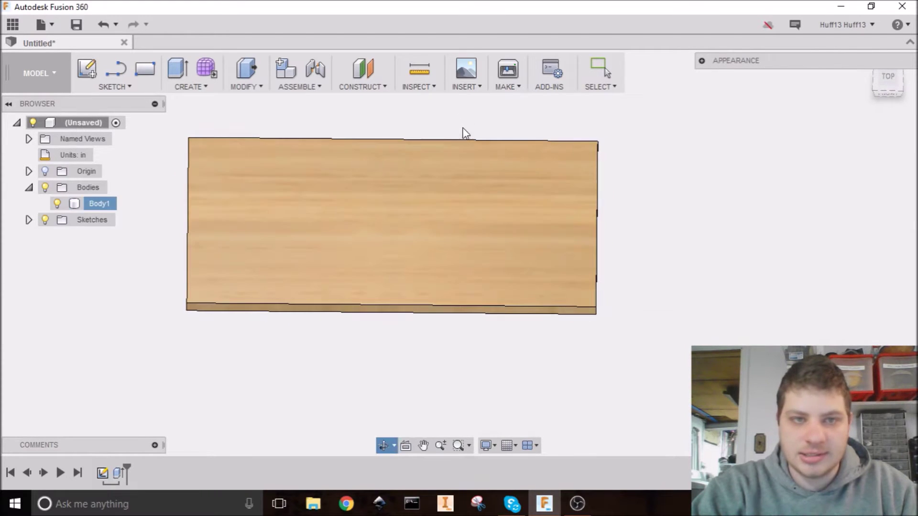
middle_click_drag(416, 123, 418, 138)
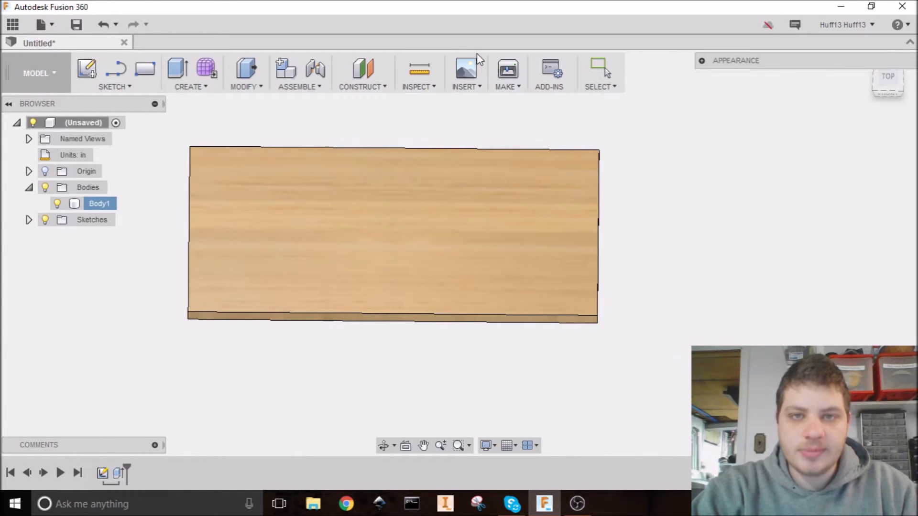
left_click(467, 69)
middle_click_drag(449, 193, 473, 323, "shift")
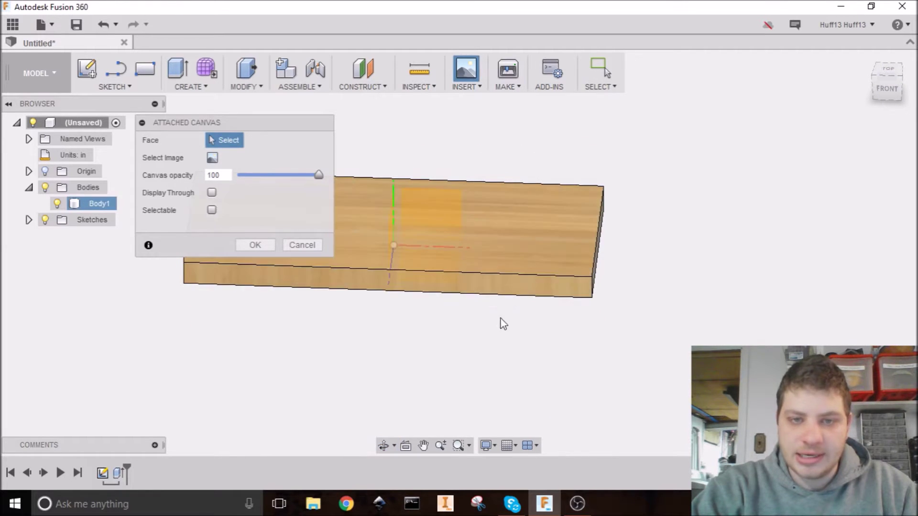
left_click(561, 208)
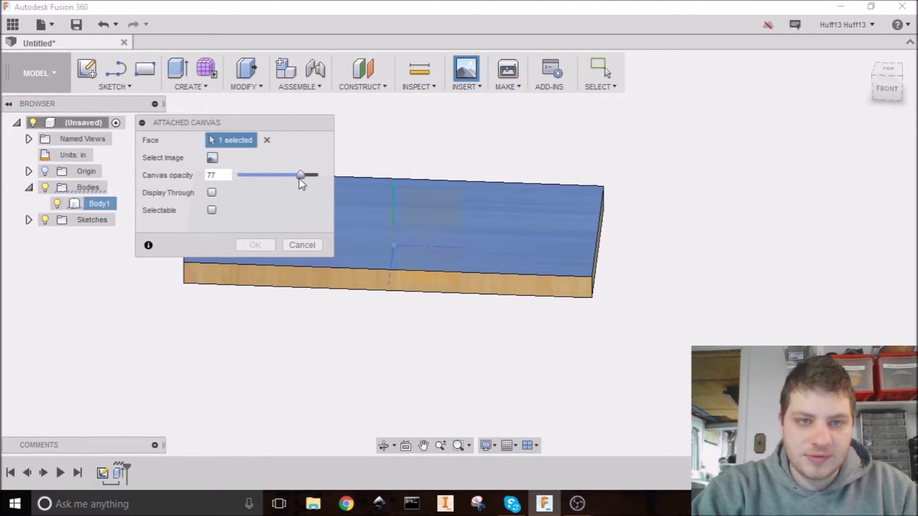
left_click(211, 158)
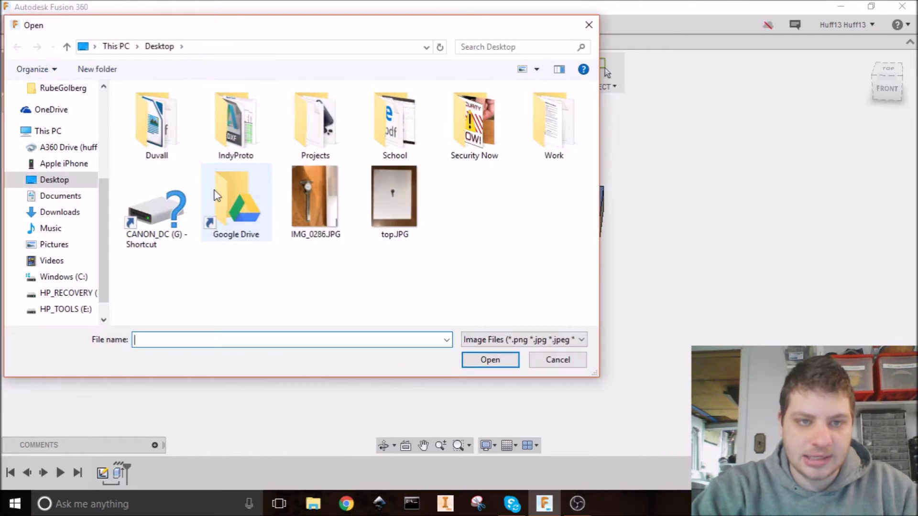
left_click(302, 206)
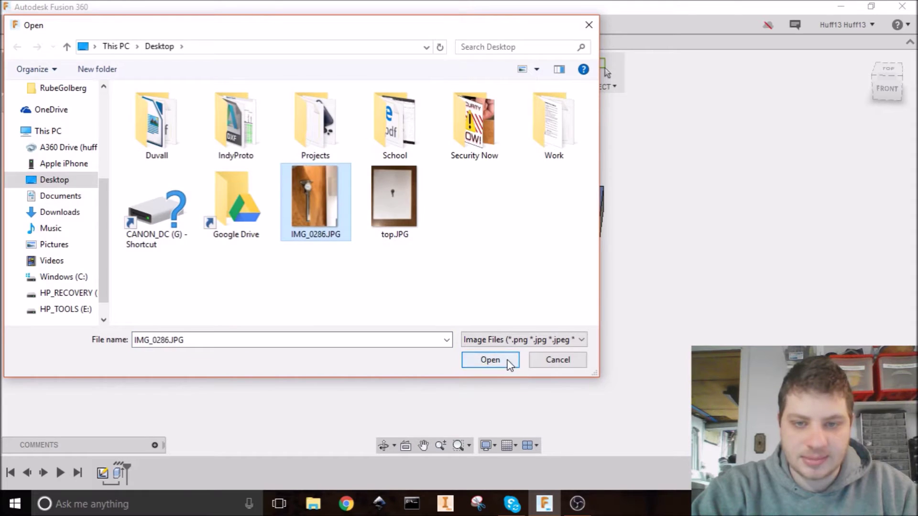
left_click(508, 362)
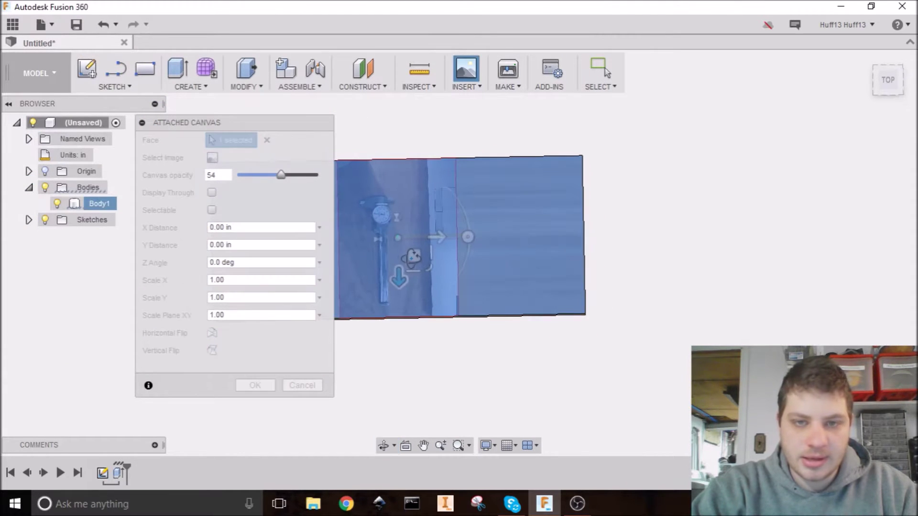
Rotate the canvas image 90 degrees so the caliper lies along the board's length, and try flipping it vertically.
left_click_drag(469, 238, 395, 170)
middle_click_drag(390, 179, 466, 136)
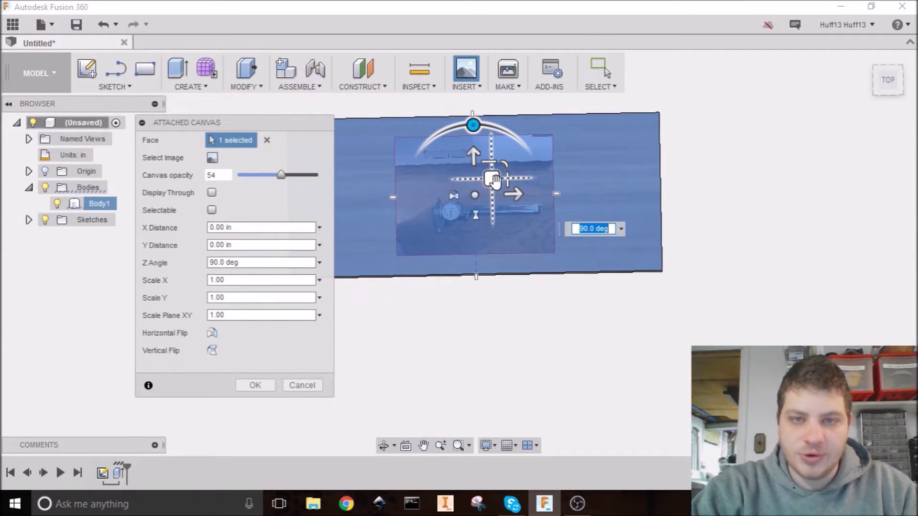
left_click_drag(513, 195, 480, 221)
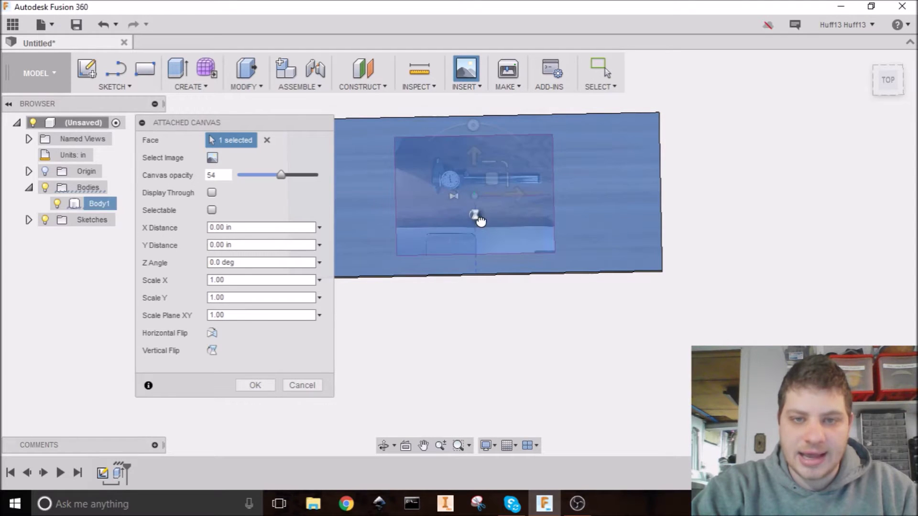
left_click(475, 213)
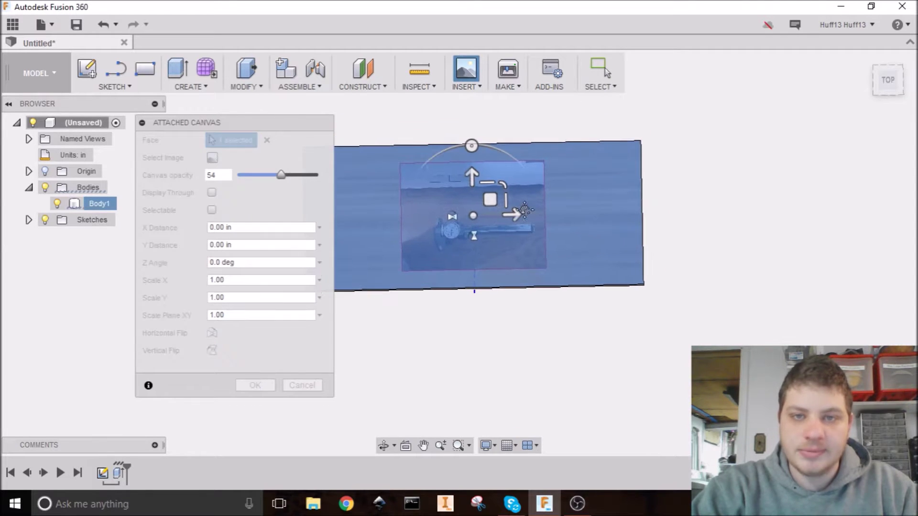
Scale the canvas image uniformly in the XY plane to 2.635 and finish placing it.
left_click_drag(508, 188, 580, 148)
scroll(529, 235, "down", 1)
middle_click_drag(530, 217, 550, 236)
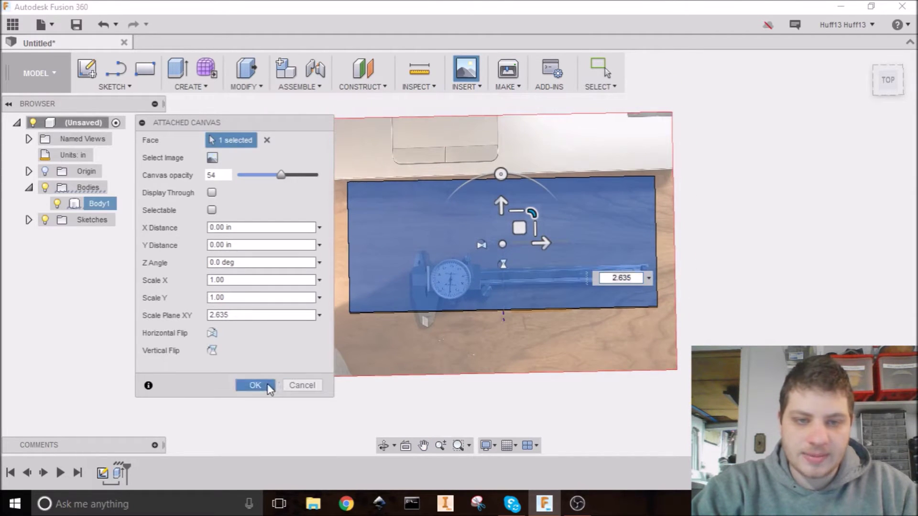
left_click(268, 385)
Start calibrating the IMG_0286 canvas and place the first calibration point on the caliper scale's 4-inch mark.
scroll(473, 309, "up", 2)
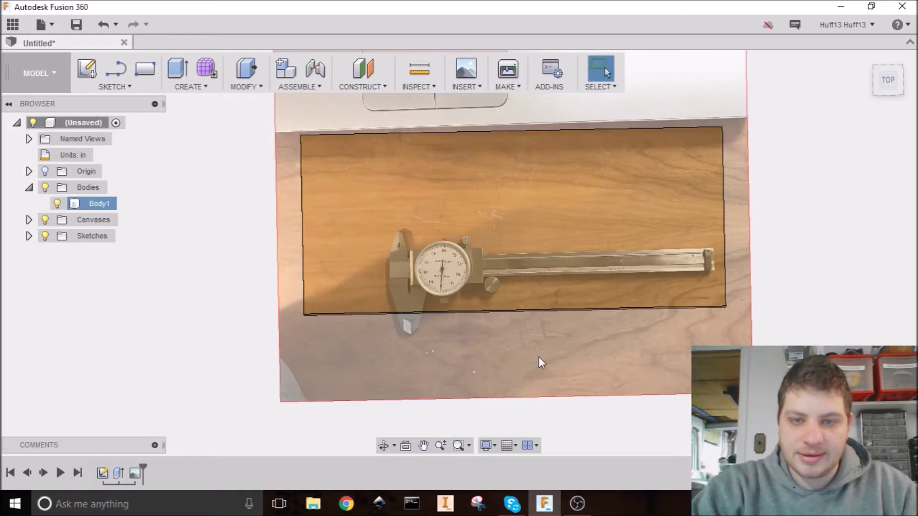
left_click(29, 221)
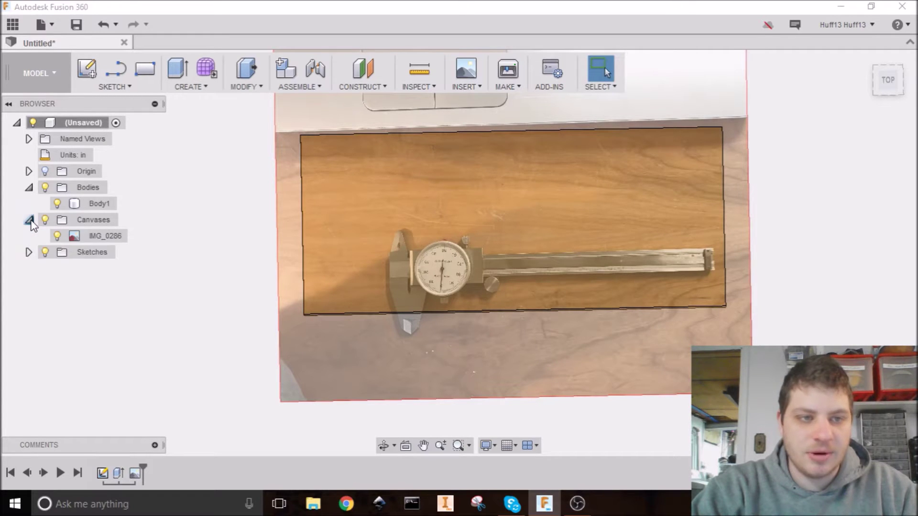
right_click(109, 238)
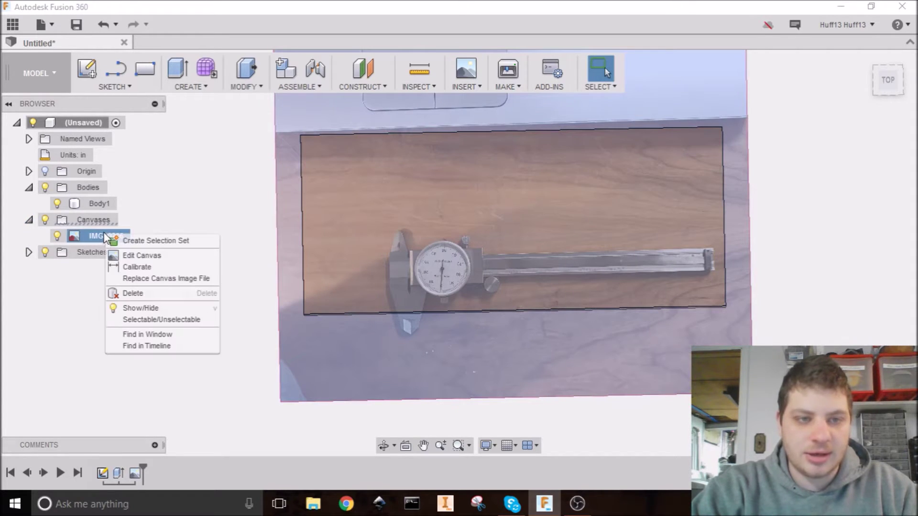
left_click(149, 266)
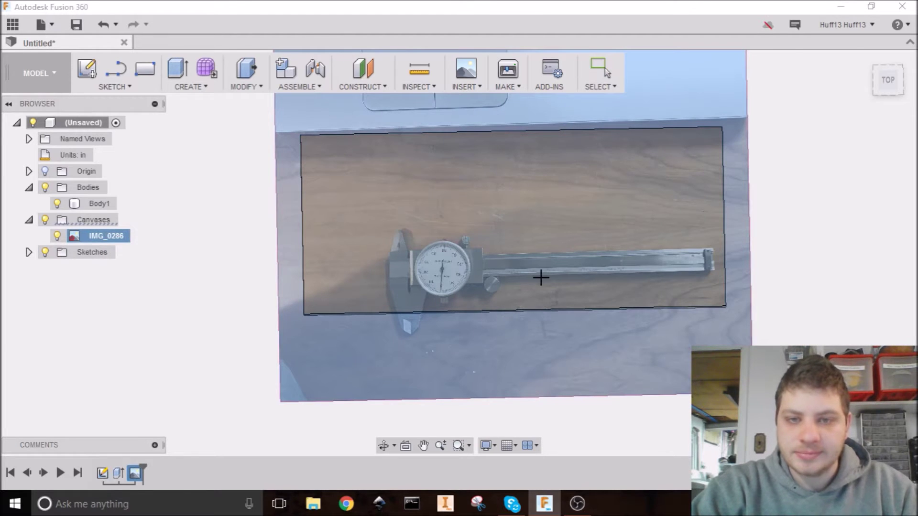
scroll(541, 277, "up", 5)
middle_click_drag(595, 247, 281, 238)
scroll(279, 240, "up", 5)
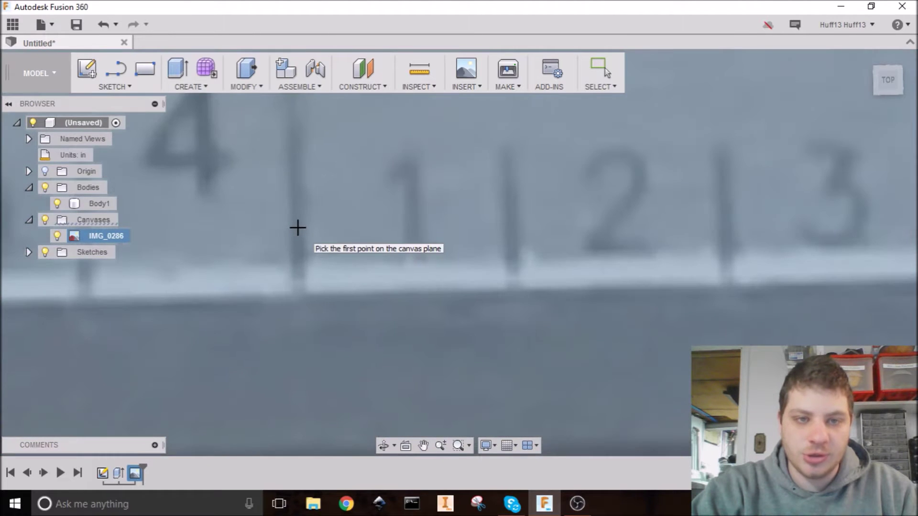
left_click(297, 228)
Place the second calibration point on the caliper scale's 6-inch mark.
scroll(580, 192, "down", 4)
scroll(583, 191, "down", 3)
middle_click_drag(560, 198, 286, 236)
scroll(500, 222, "down", 2)
middle_click_drag(462, 233, 369, 233)
scroll(288, 239, "down", 2)
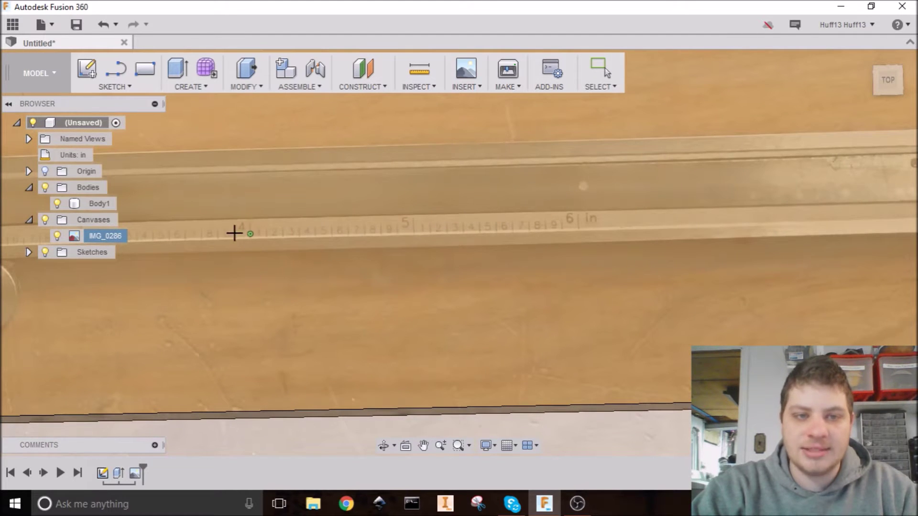
scroll(559, 217, "up", 2)
scroll(637, 254, "up", 2)
middle_click_drag(638, 254, 530, 229)
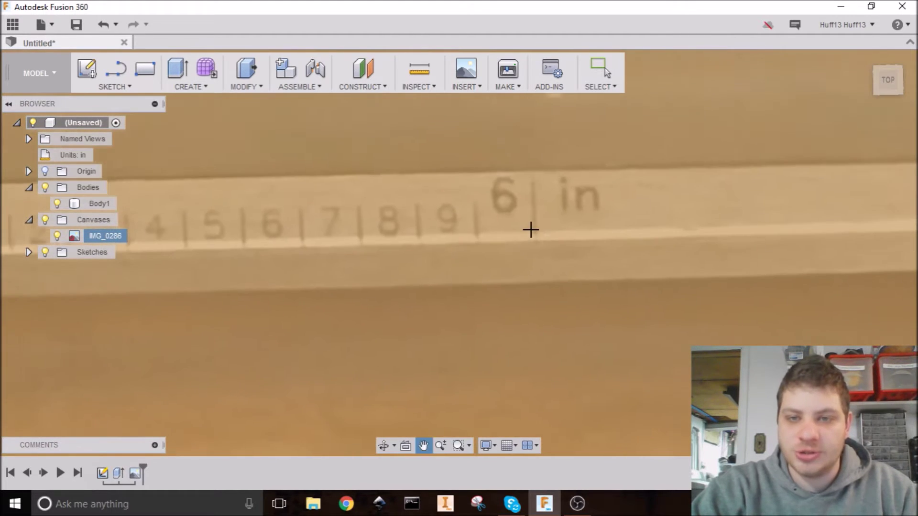
scroll(531, 230, "up", 2)
scroll(533, 220, "up", 3)
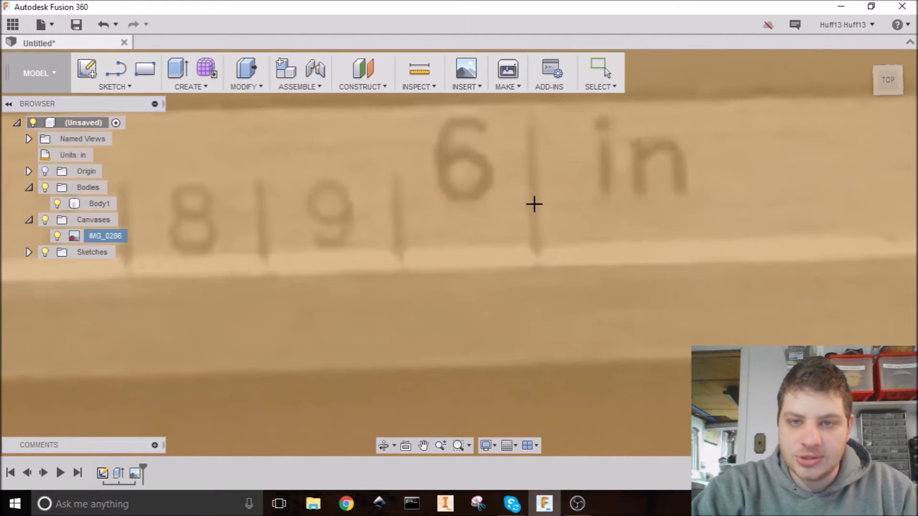
left_click(534, 204)
Set the calibration distance between the two scale marks to 2 in and apply it to the canvas.
scroll(502, 249, "down", 6)
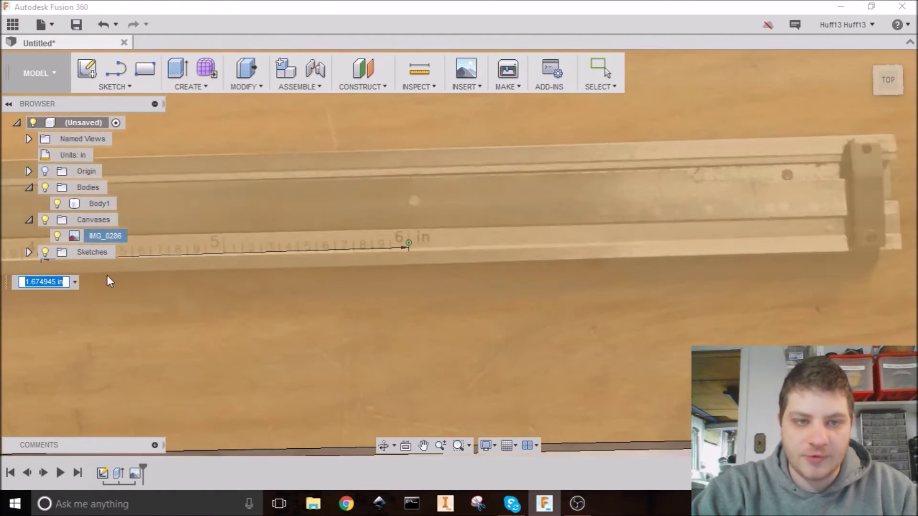
middle_click_drag(145, 270, 186, 257)
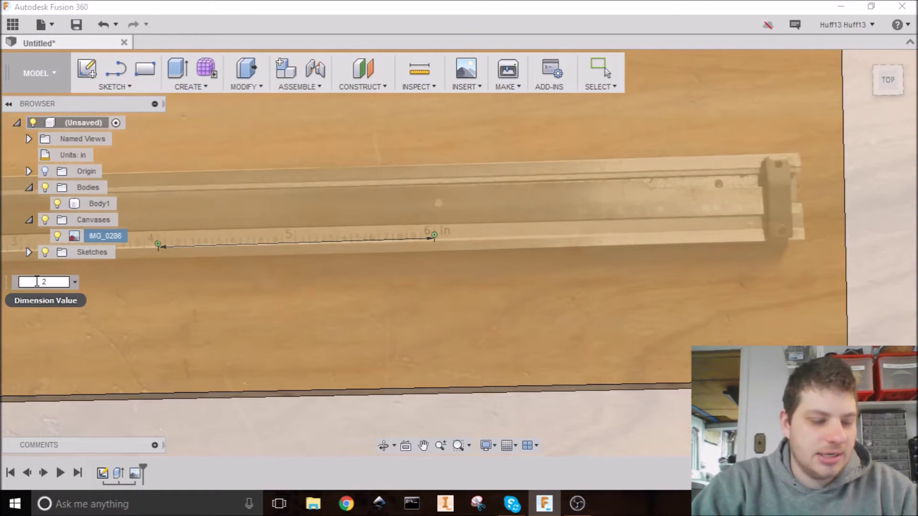
key("Return")
scroll(409, 276, "down", 8)
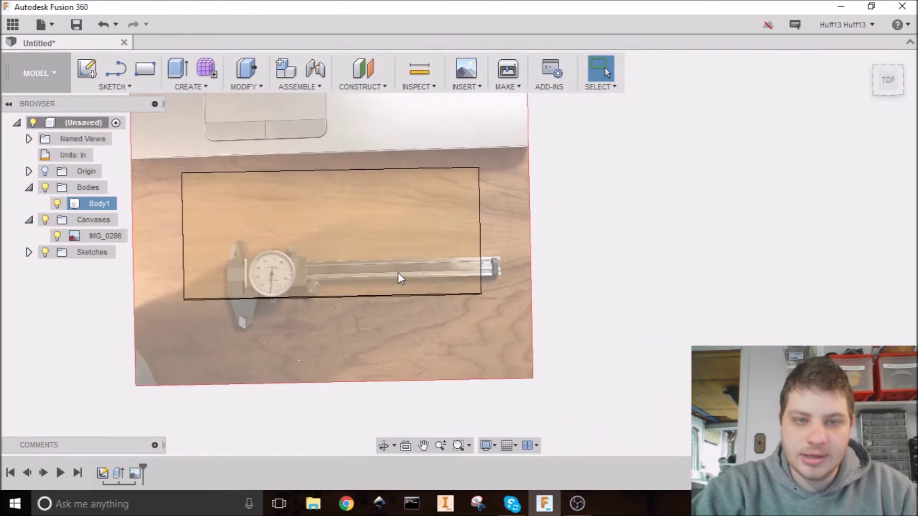
middle_click_drag(336, 252, 409, 197)
middle_click_drag(377, 210, 365, 226)
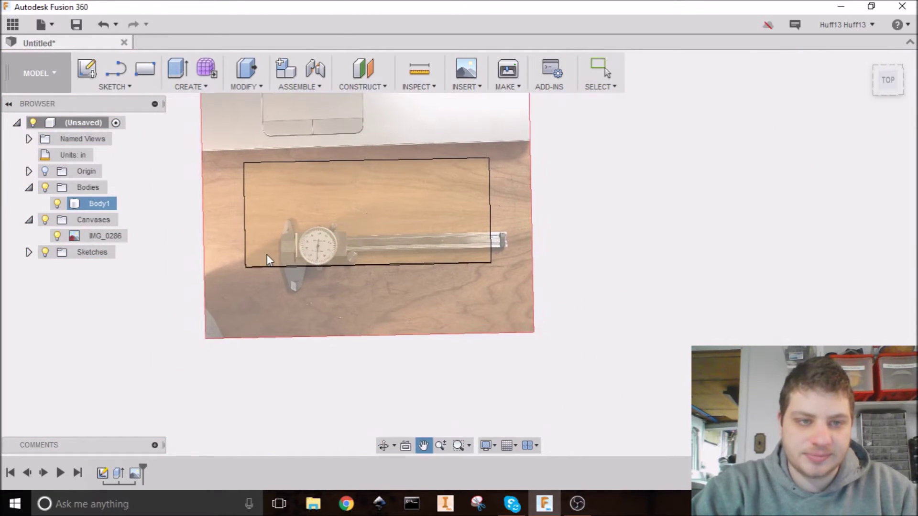
middle_click_drag(300, 260, 304, 270)
Edit the IMG_0286 canvas and move it about -1.472 in in X and -1.041 in in Y so the caliper lies within the board.
left_click(63, 206)
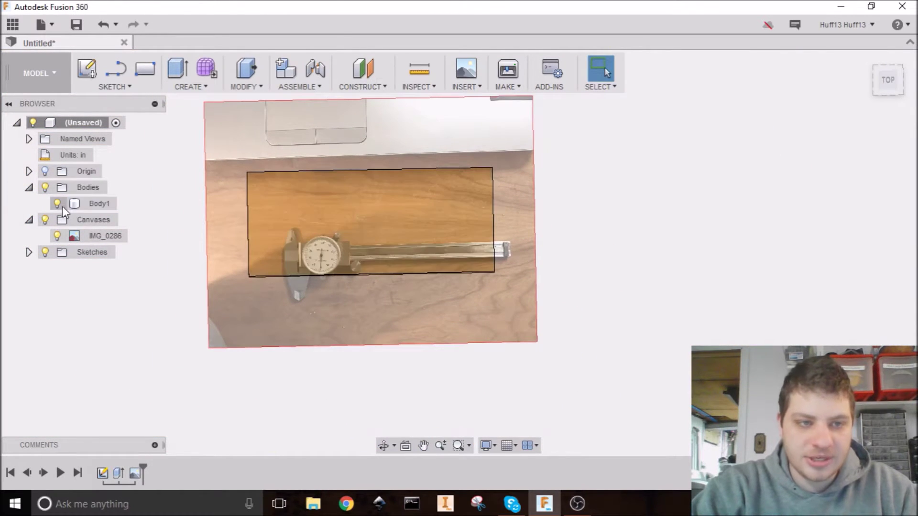
right_click(100, 236)
left_click(127, 264)
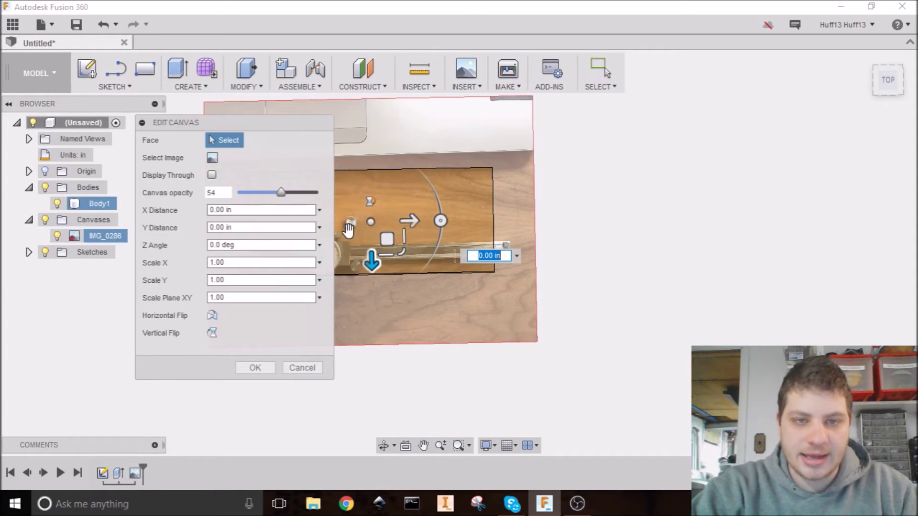
middle_click_drag(412, 195, 550, 200)
left_click_drag(508, 225, 484, 192)
scroll(526, 210, "up", 5)
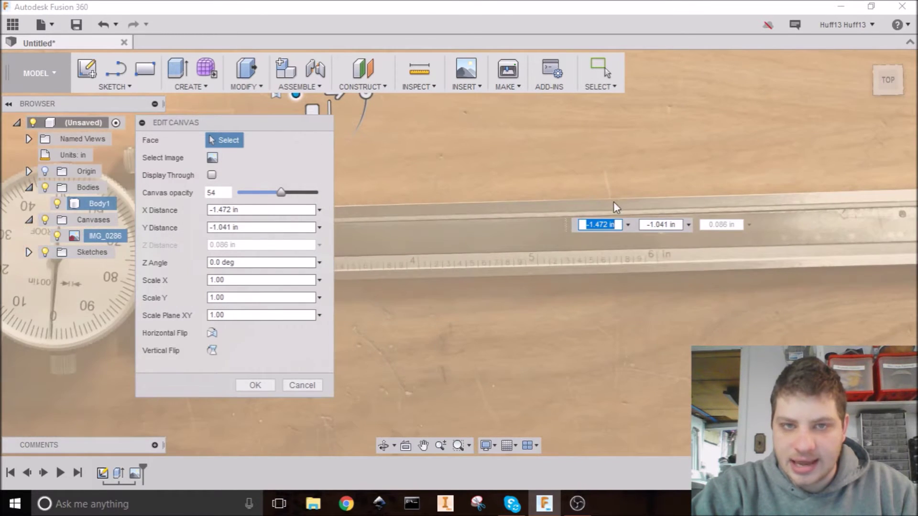
scroll(521, 209, "down", 5)
scroll(602, 188, "down", 2)
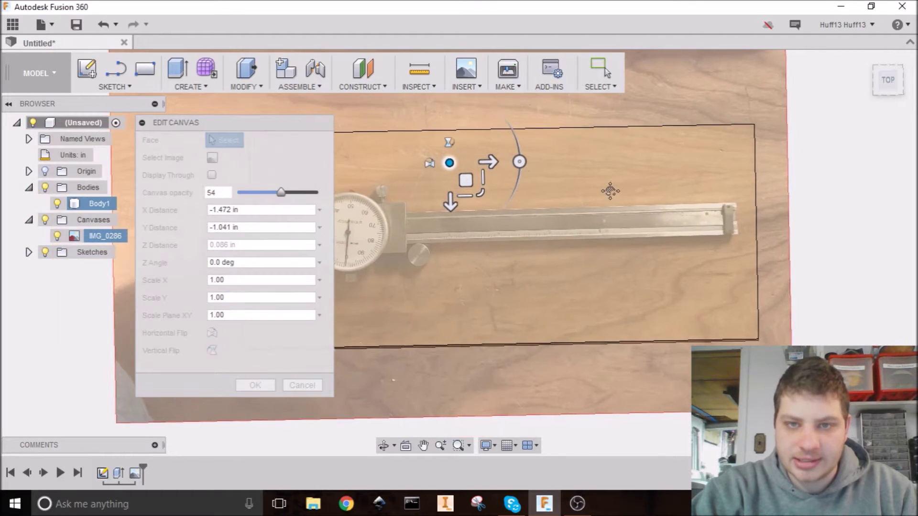
Square the view to the top, adjust the canvas's Z angle to align the caliper with the board, and finish the edit.
left_click(887, 83)
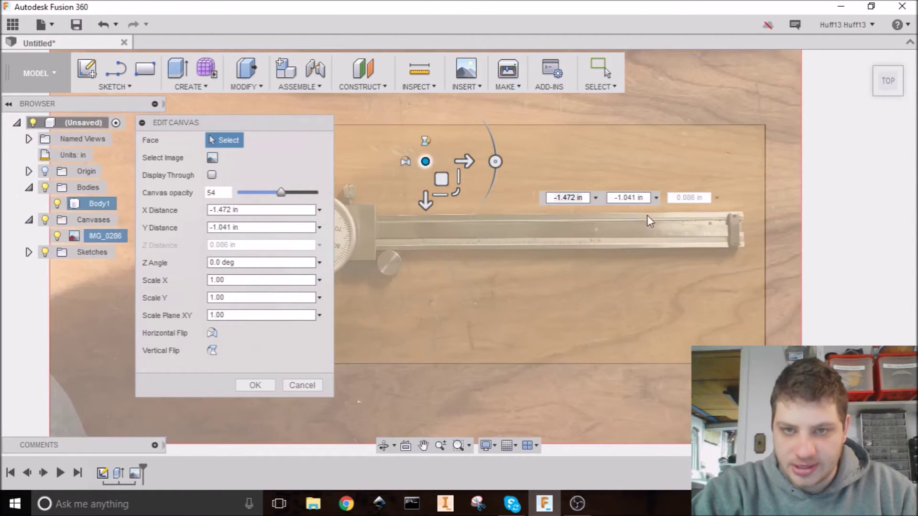
scroll(527, 219, "up", 8)
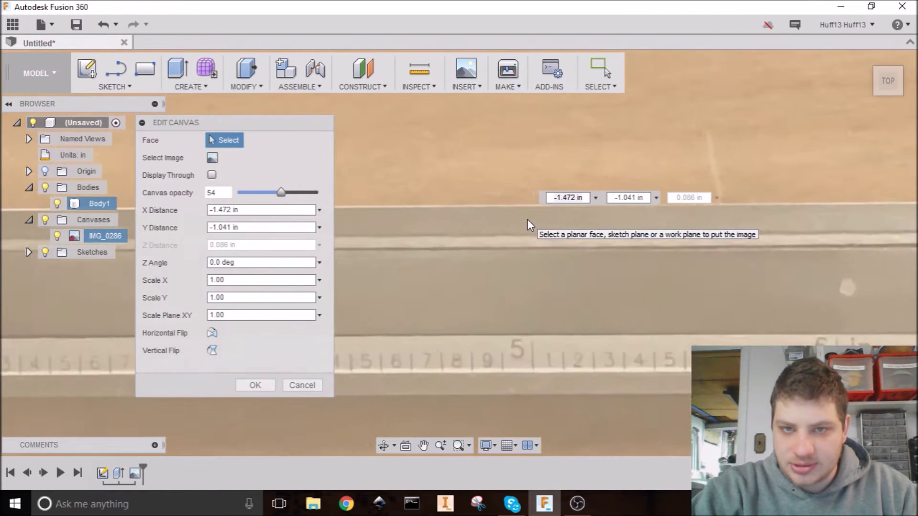
scroll(525, 220, "down", 8)
scroll(507, 184, "up", 4)
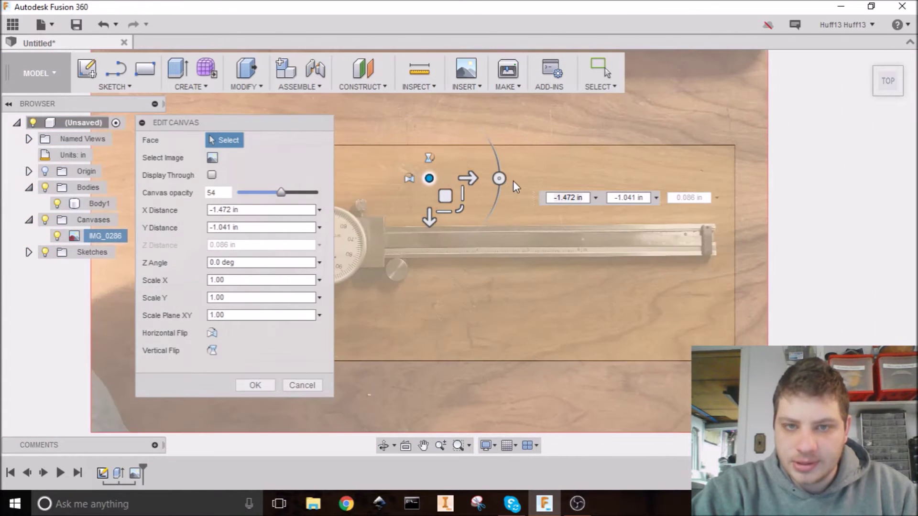
left_click(498, 179)
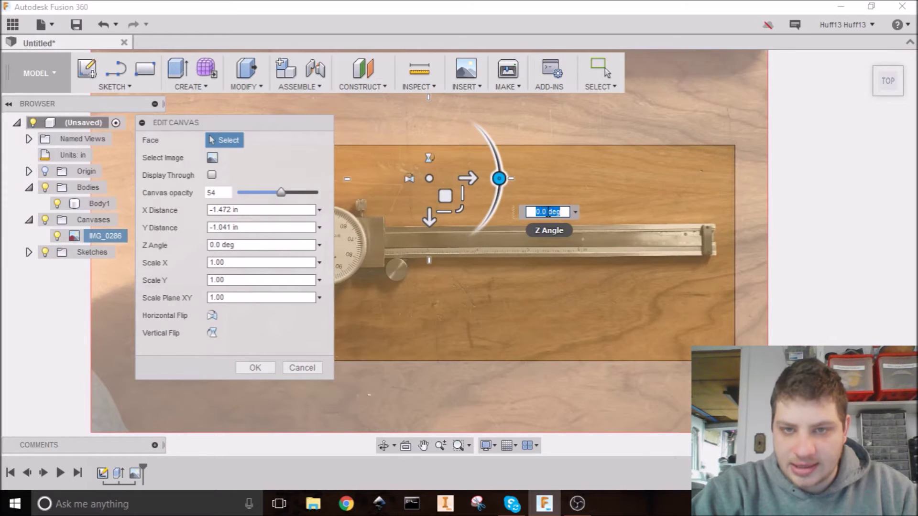
scroll(694, 231, "up", 6)
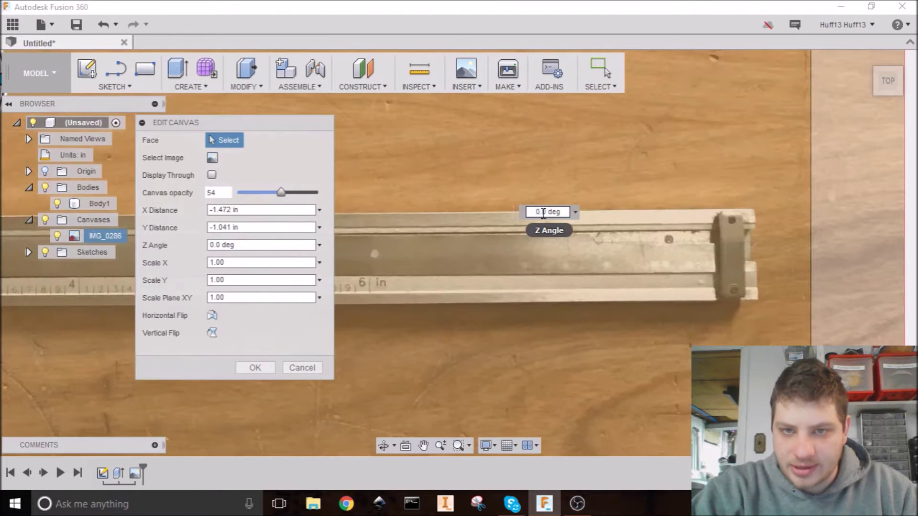
key("Return")
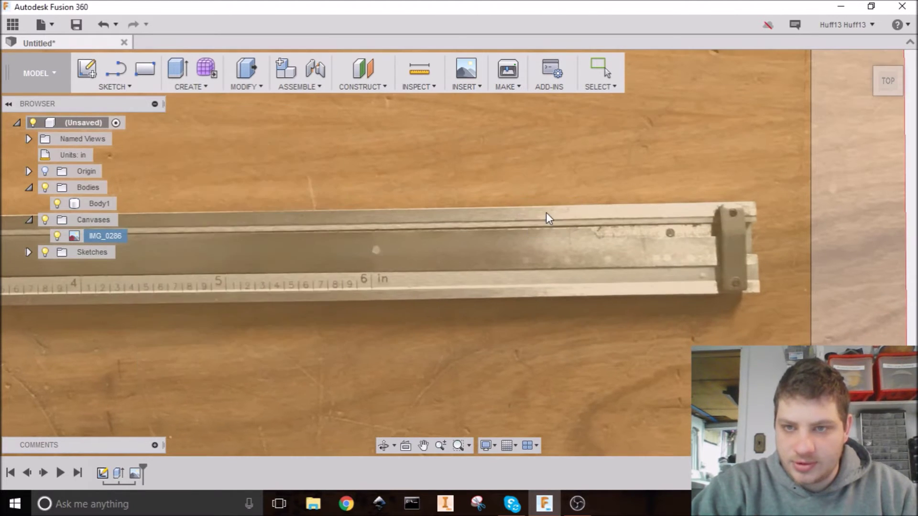
scroll(580, 218, "down", 6)
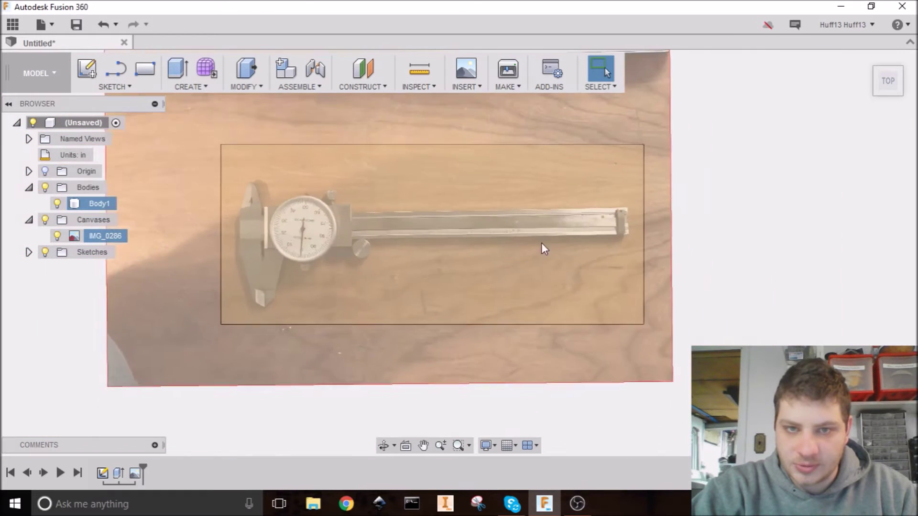
Edit the IMG_0286 canvas again and rotate it by a Z angle of -1 deg.
right_click(96, 239)
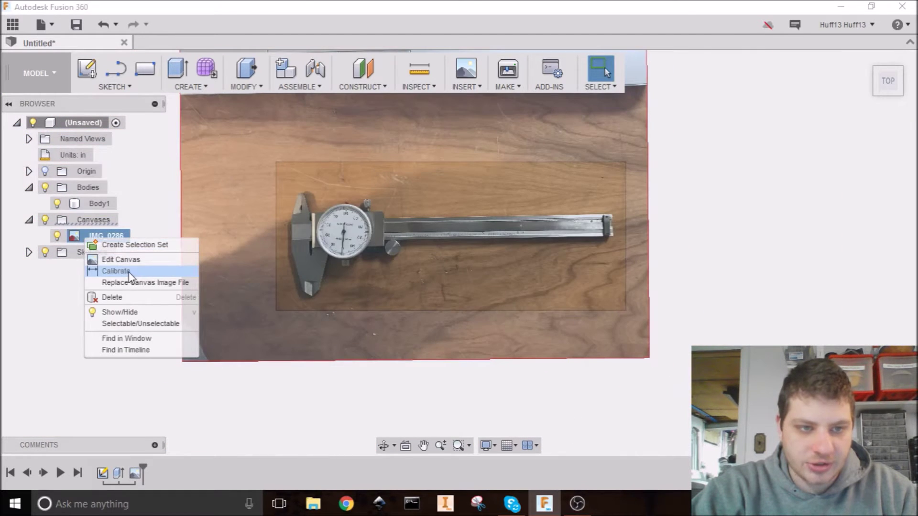
left_click(135, 259)
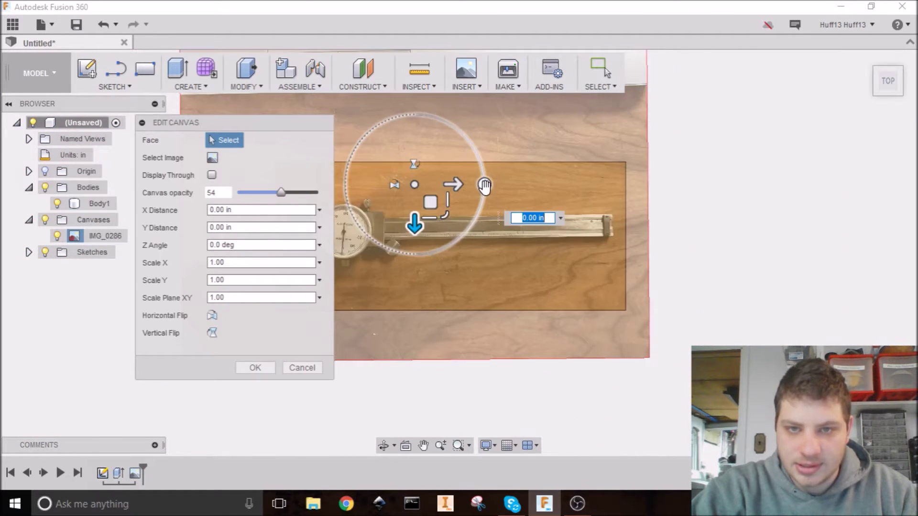
left_click_drag(484, 186, 483, 191)
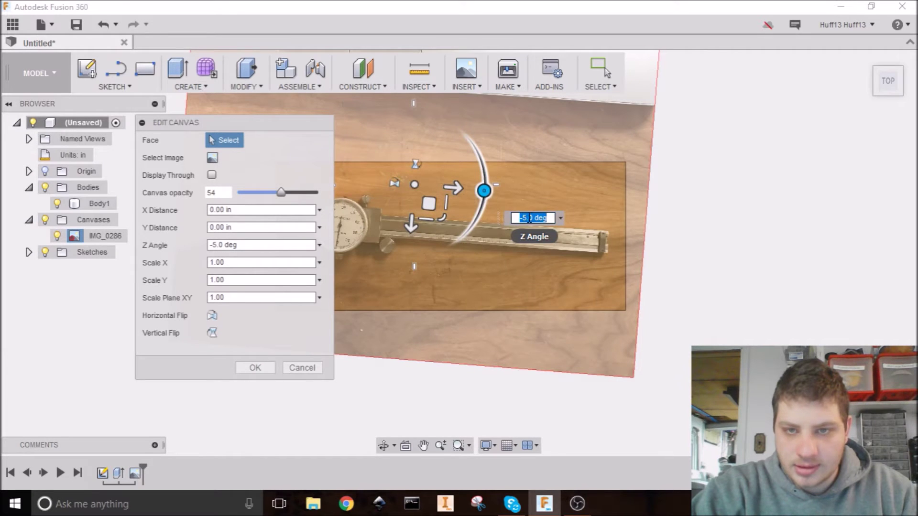
type("-1")
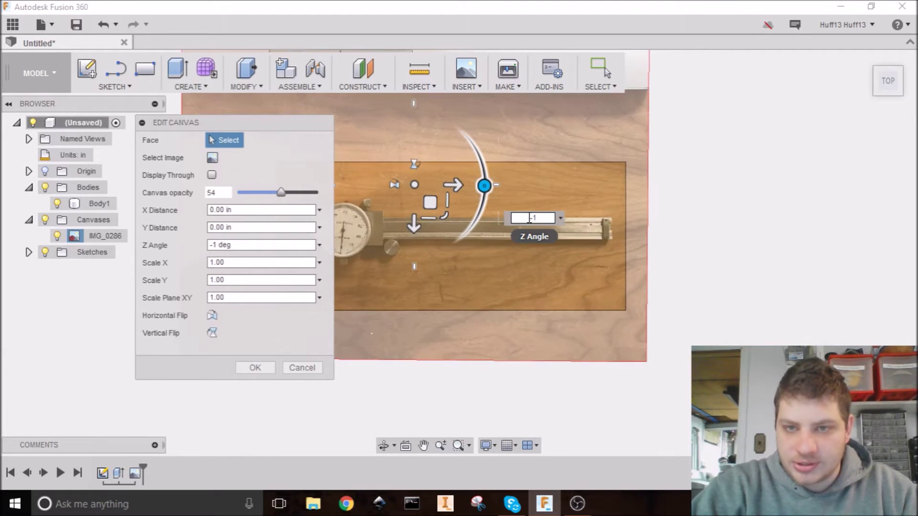
key("Return")
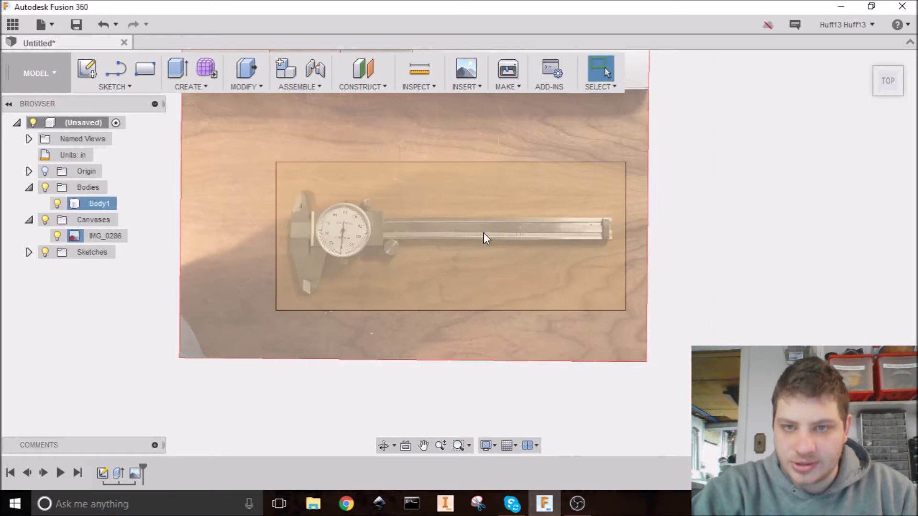
Examine how the caliper image is aligned and positioned relative to the board's edges.
scroll(511, 184, "up", 5)
scroll(669, 204, "down", 5)
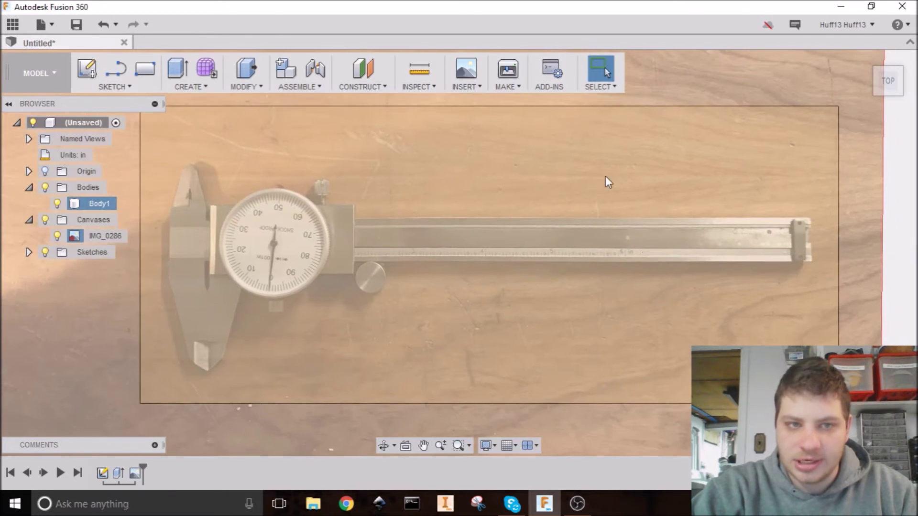
scroll(440, 232, "down", 2)
scroll(400, 237, "down", 2)
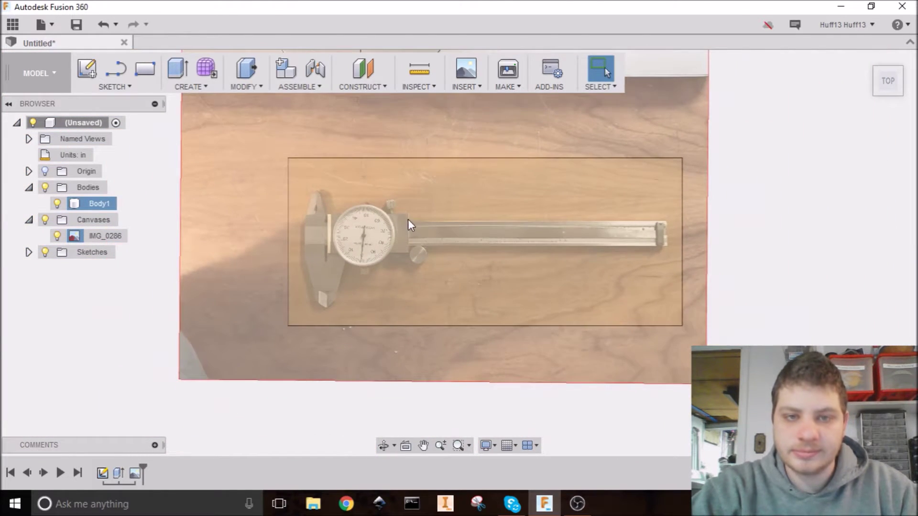
scroll(406, 223, "up", 3)
middle_click_drag(415, 223, 409, 210)
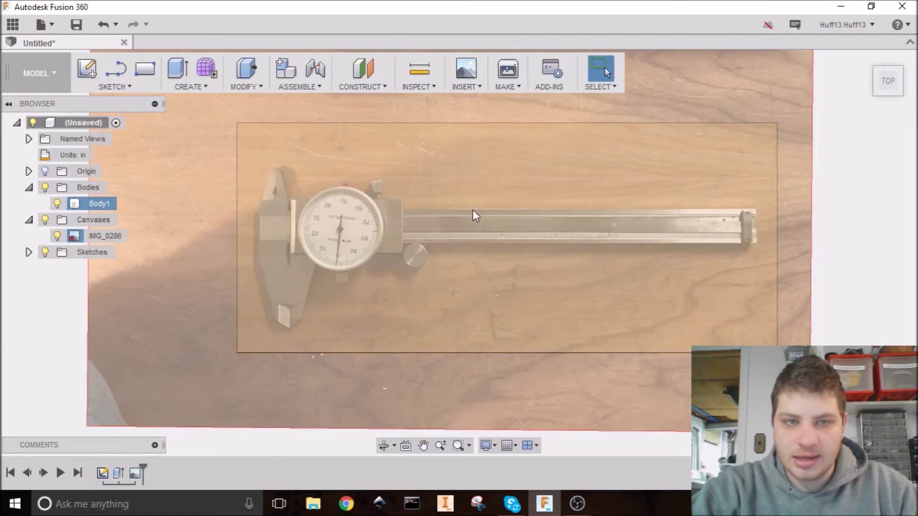
scroll(644, 230, "down", 2)
scroll(647, 226, "up", 3)
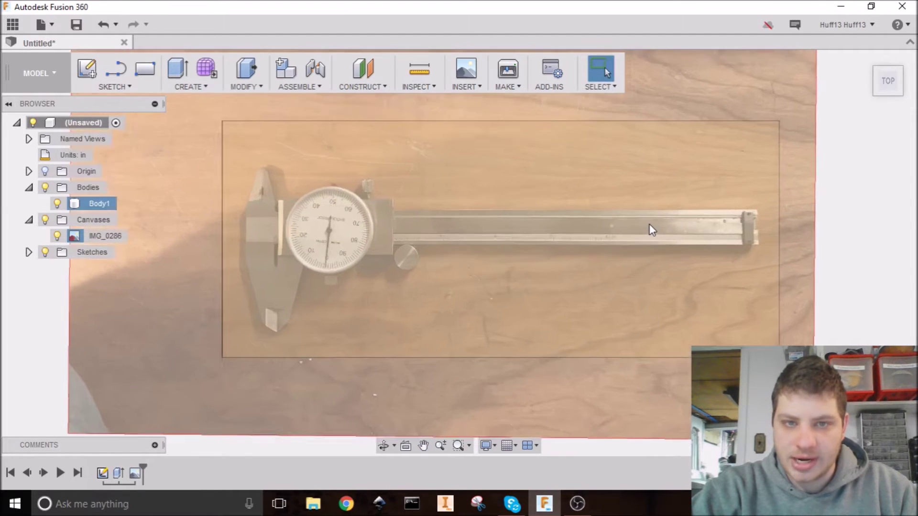
scroll(651, 228, "down", 3)
Raise the opacity of the IMG_0286 canvas to its maximum and apply the change.
right_click(108, 239)
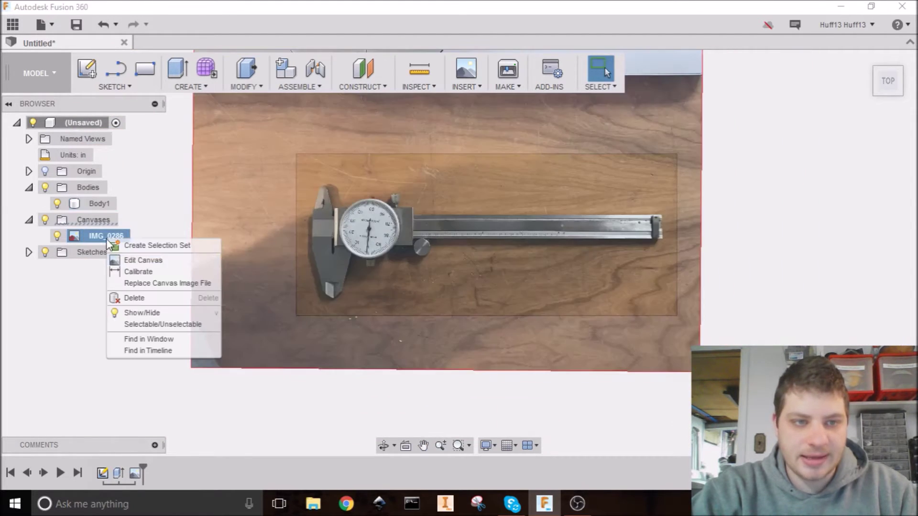
left_click(123, 259)
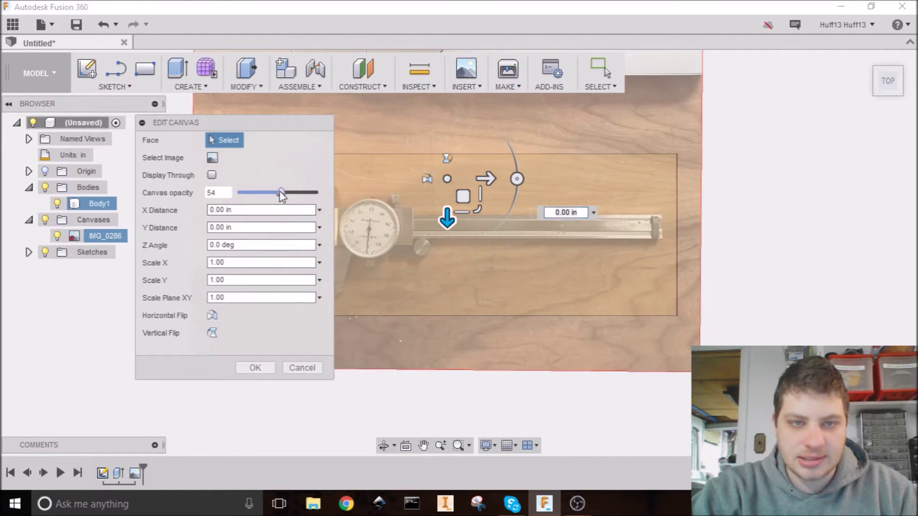
left_click_drag(281, 194, 318, 193)
left_click(252, 368)
scroll(440, 206, "up", 2)
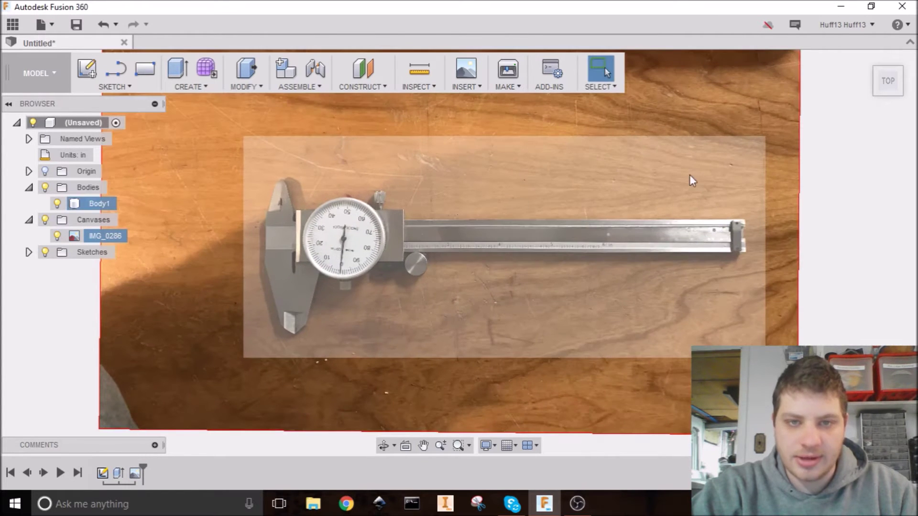
Create a sketch on the board's top face with the Center Diameter Circle tool, working over the caliper dial.
scroll(269, 162, "up", 4)
middle_click_drag(308, 182, 283, 108)
scroll(239, 145, "down", 1)
middle_click_drag(239, 144, 232, 192)
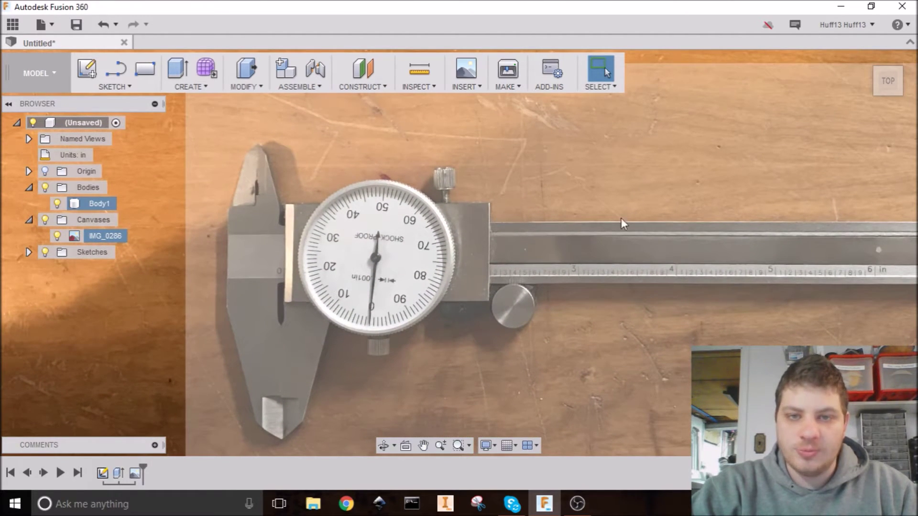
scroll(757, 221, "down", 1)
middle_click_drag(739, 215, 671, 205)
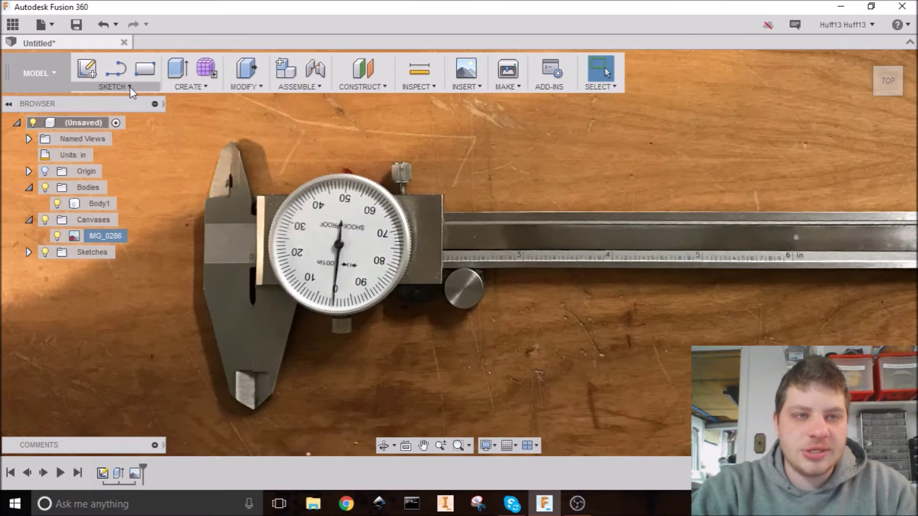
left_click(130, 87)
mouse_move(168, 146)
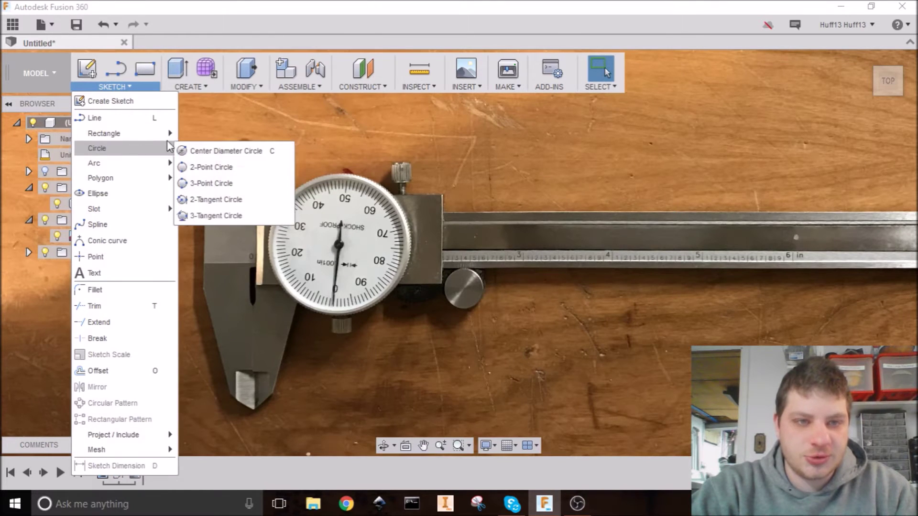
left_click(200, 150)
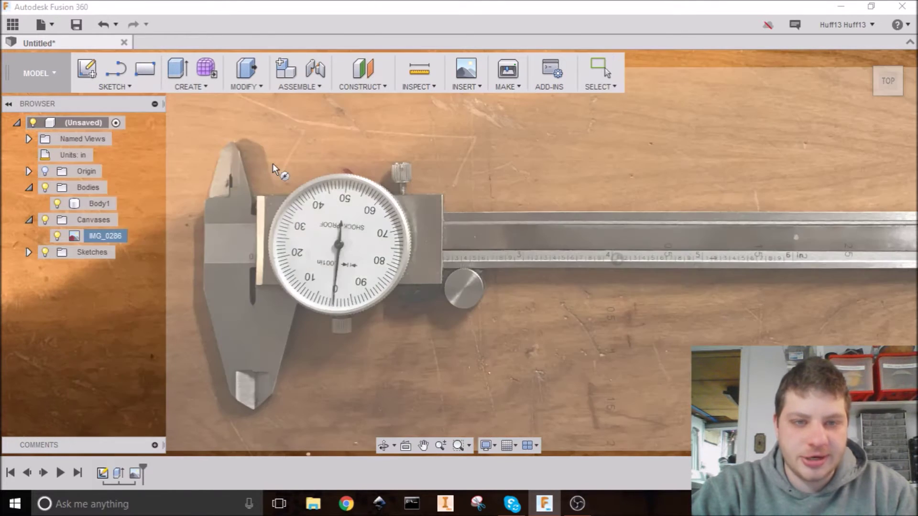
scroll(287, 215, "up", 5)
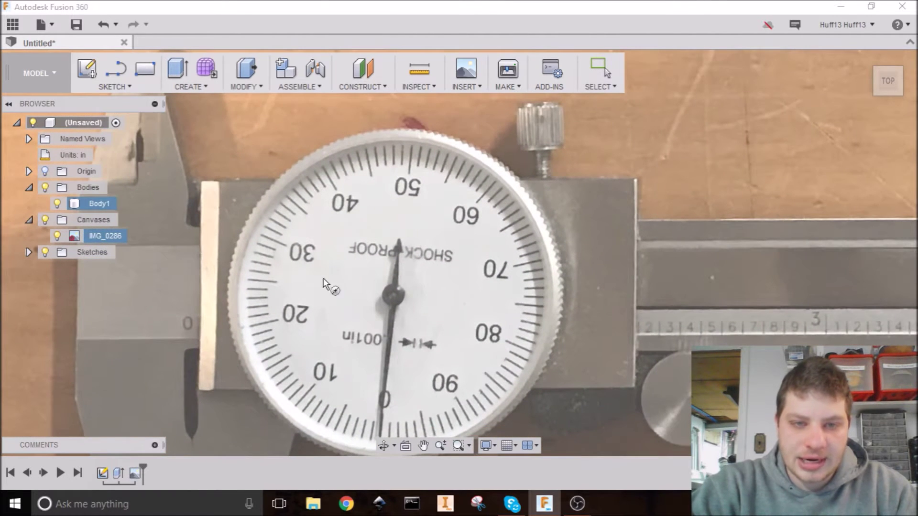
middle_click_drag(338, 303, 349, 250)
scroll(349, 249, "up", 1)
scroll(337, 253, "down", 2)
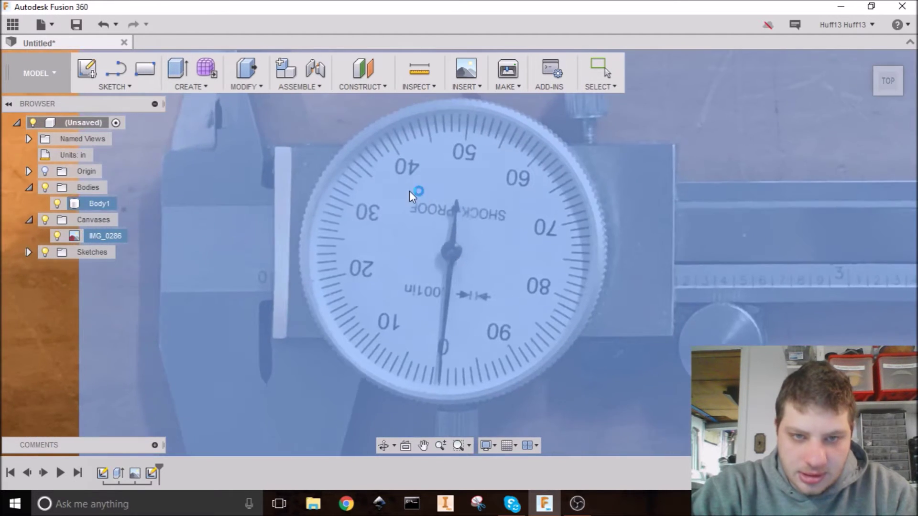
left_click(409, 191)
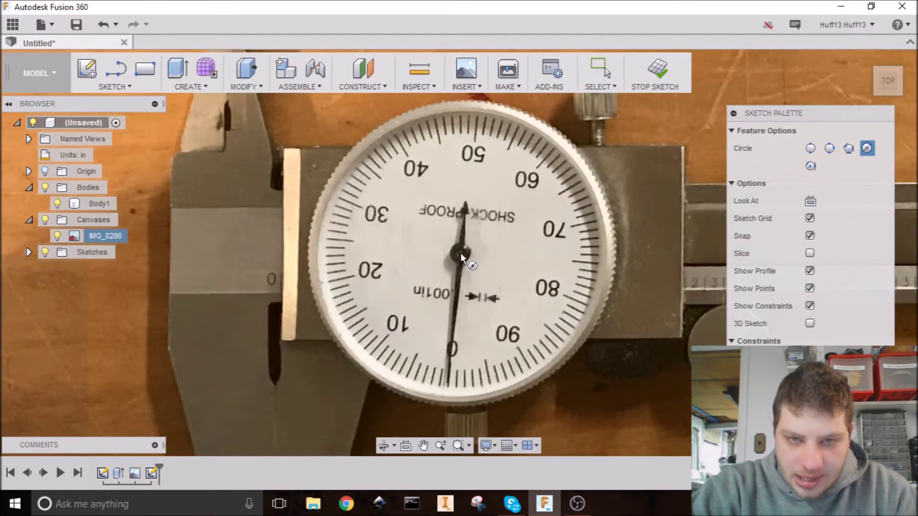
Draw a circle about 1.6 in in diameter around the caliper's dial and nudge it to fit the bezel.
left_click(460, 255)
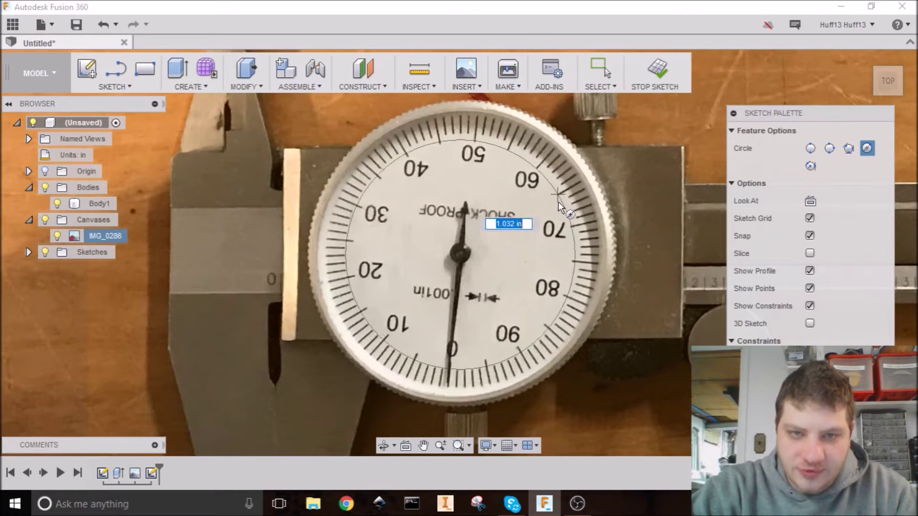
scroll(549, 149, "down", 2)
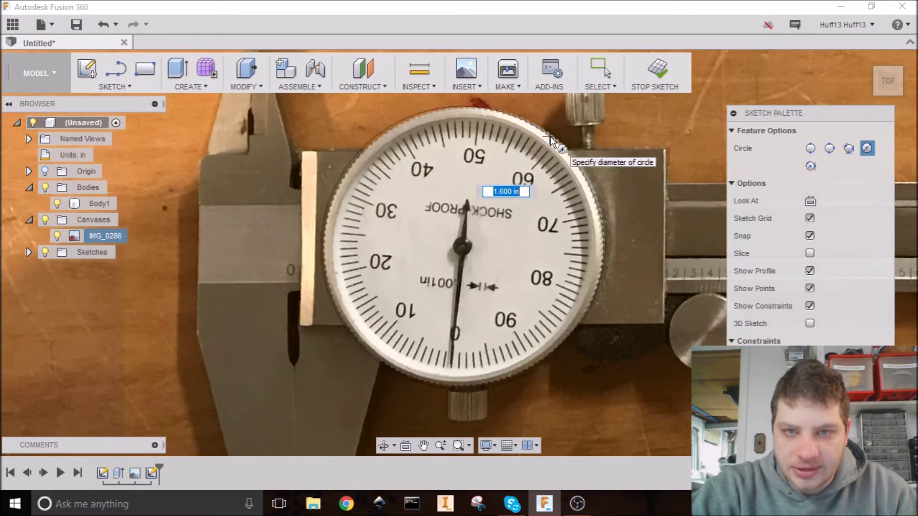
left_click(551, 139)
key("Escape")
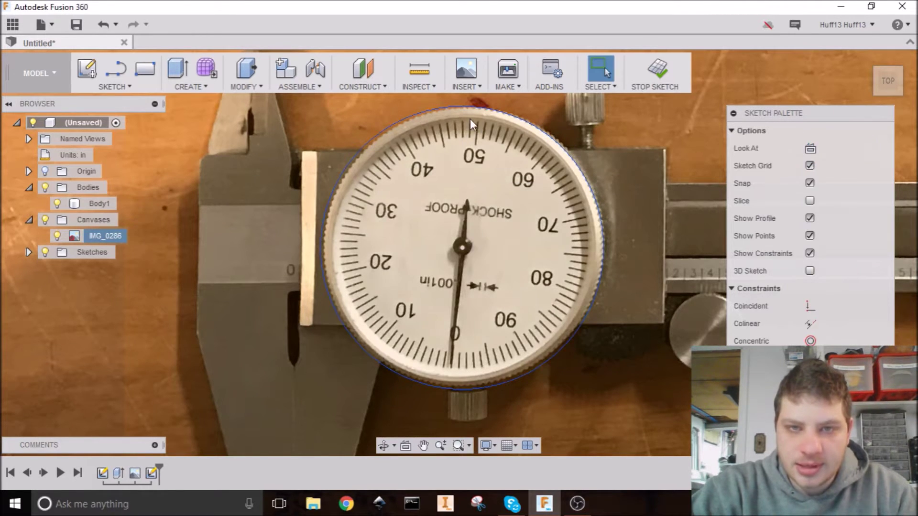
left_click(470, 120)
left_click(466, 247)
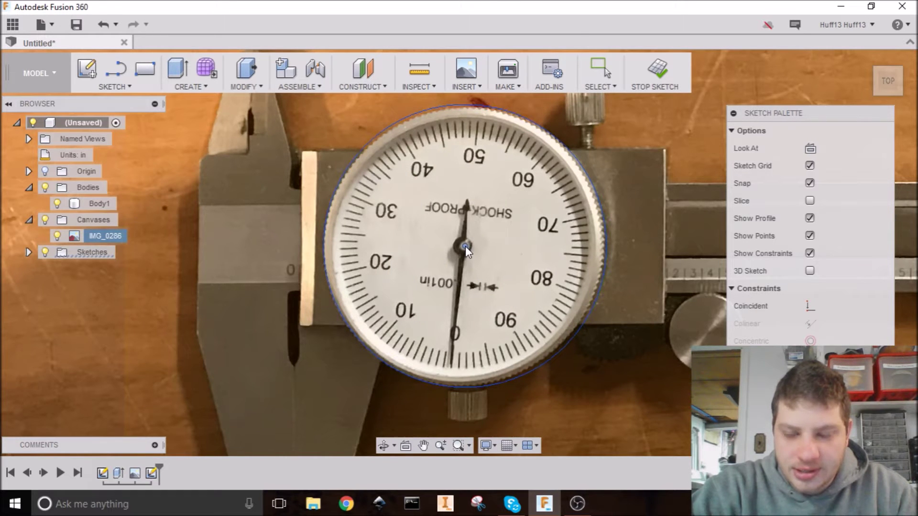
Draw a center-diameter circle around the round thumb knob below the beam and shift its center to match the knob.
middle_click_drag(482, 155, 337, 189)
scroll(337, 190, "down", 1)
left_click(114, 85)
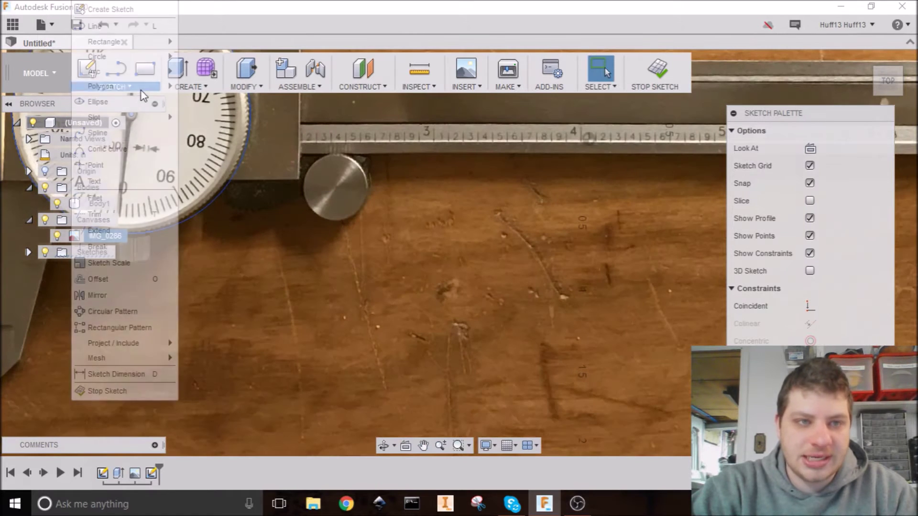
mouse_move(123, 56)
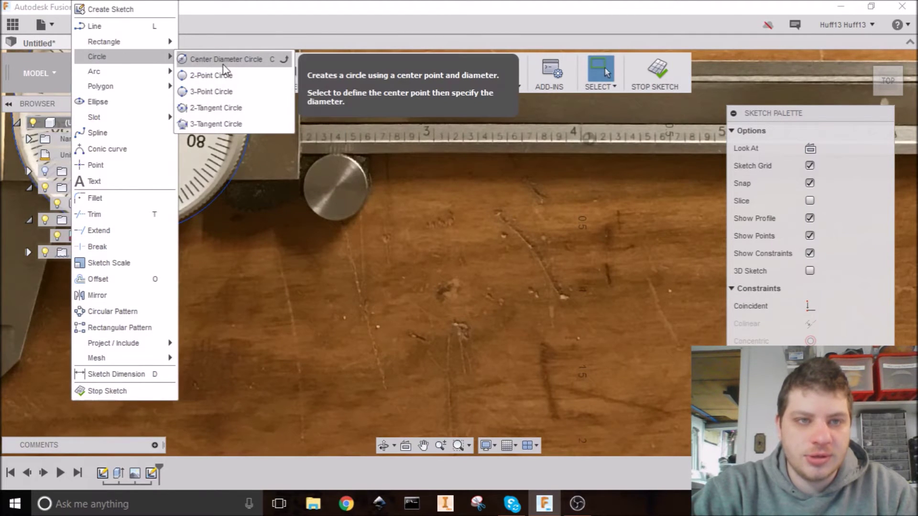
left_click(222, 59)
scroll(346, 177, "up", 2)
scroll(344, 182, "up", 2)
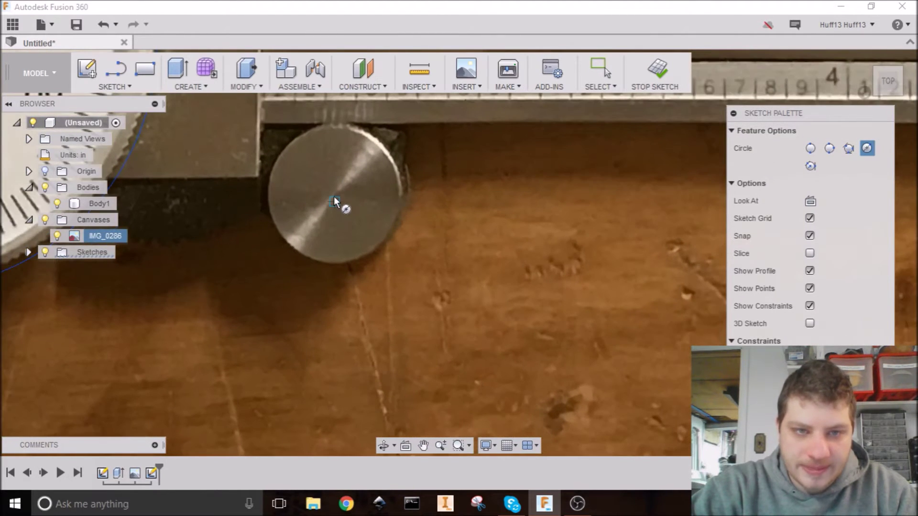
left_click(334, 192)
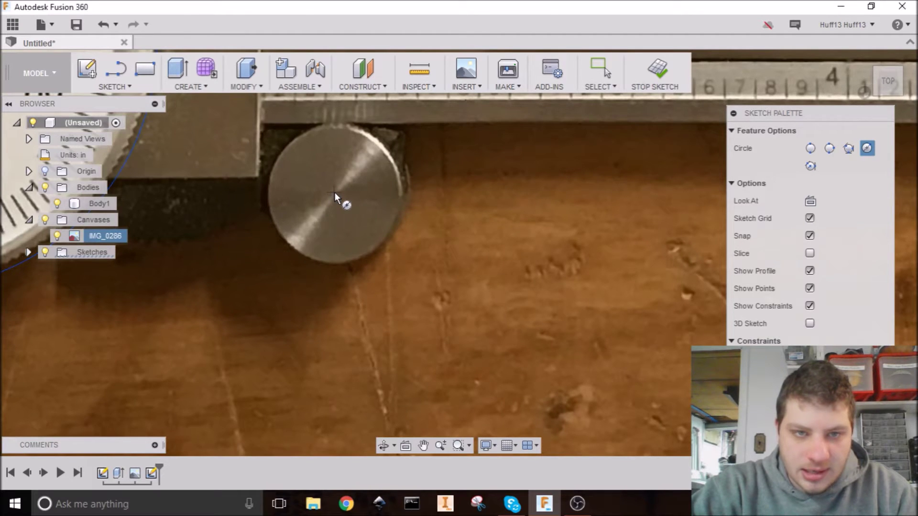
left_click(392, 147)
key("Escape")
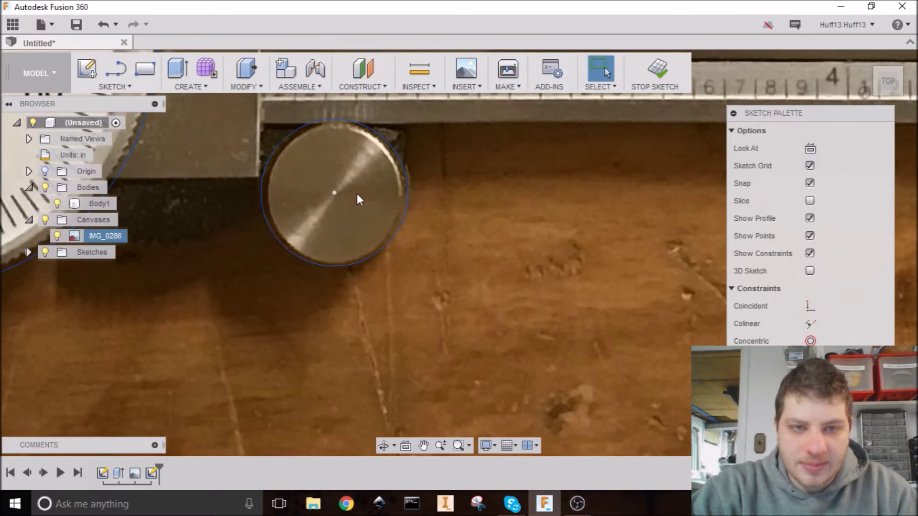
left_click_drag(338, 190, 335, 193)
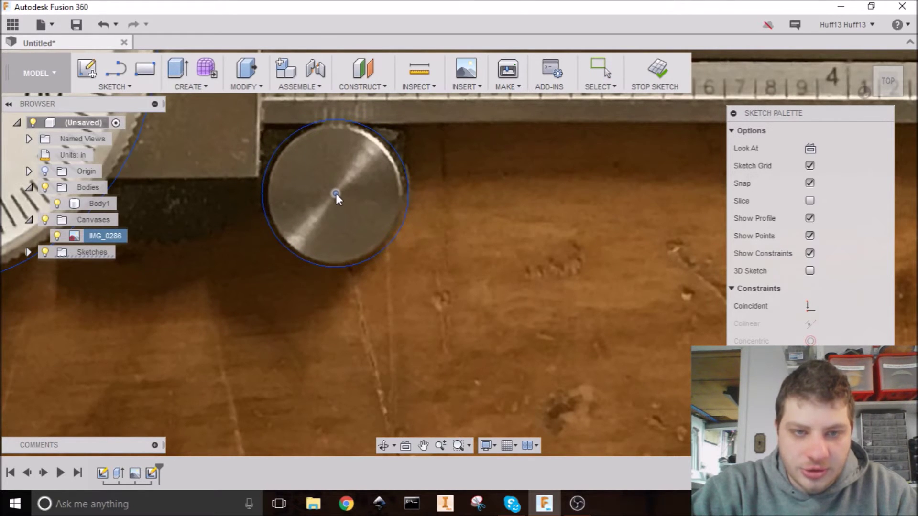
Trace connected lines from the upper edge of the dial circle around the lock screw and down to the slider body's upper edge.
scroll(335, 193, "down", 10)
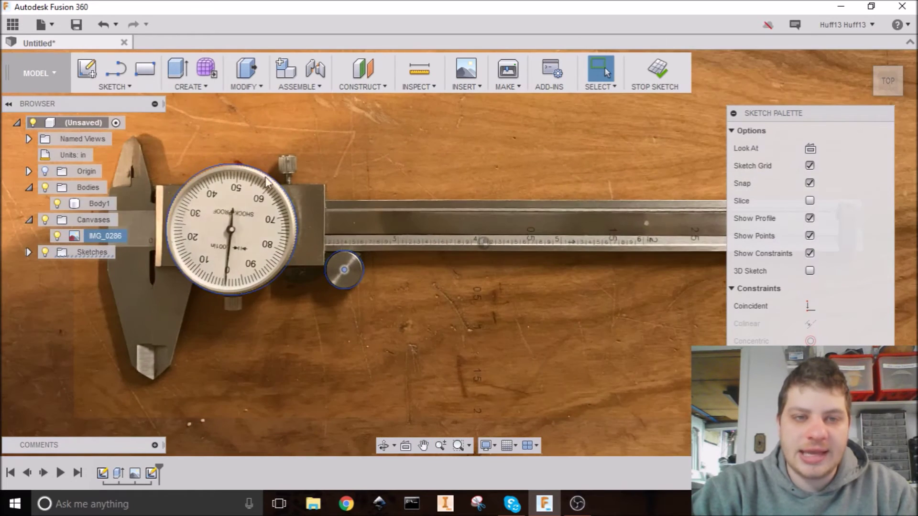
scroll(270, 185, "up", 5)
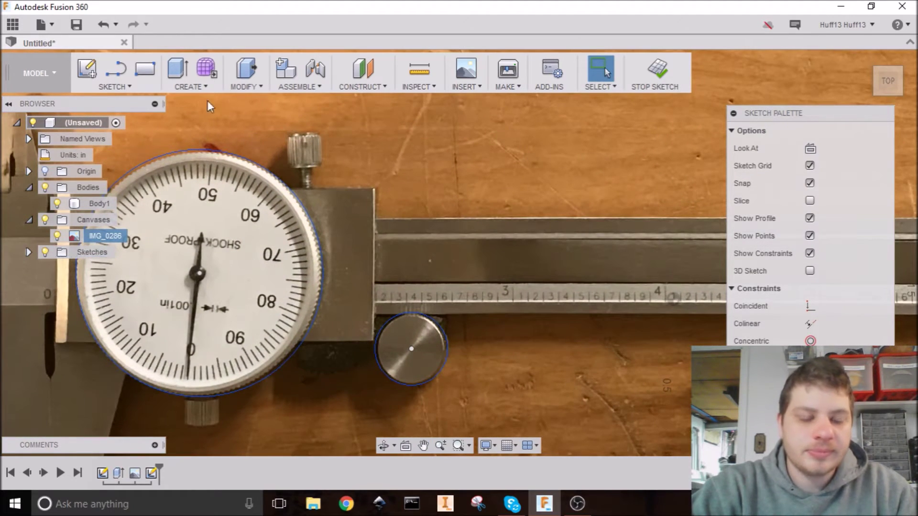
scroll(326, 193, "up", 6)
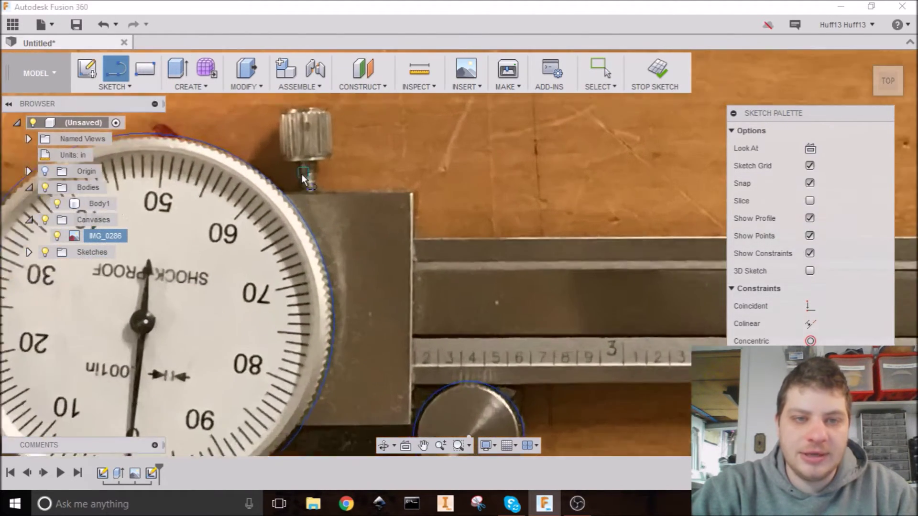
scroll(322, 220, "up", 2)
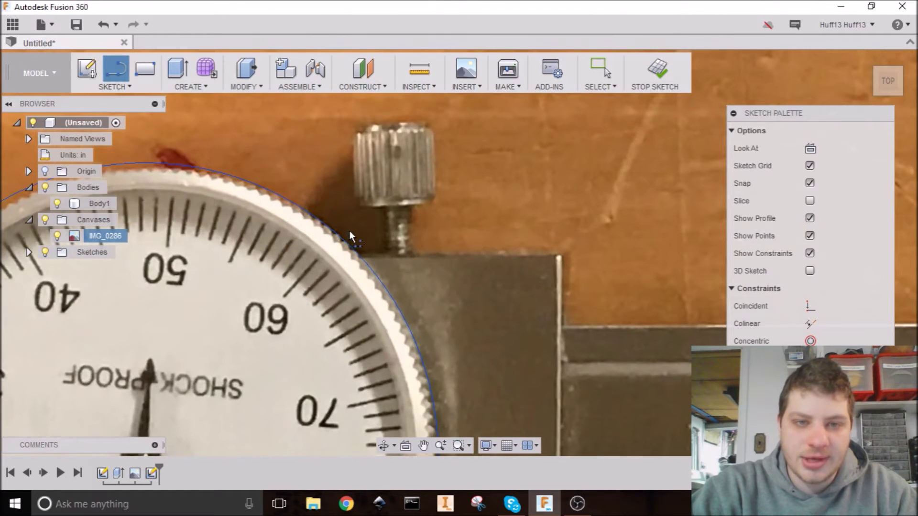
left_click(295, 203)
left_click(353, 119)
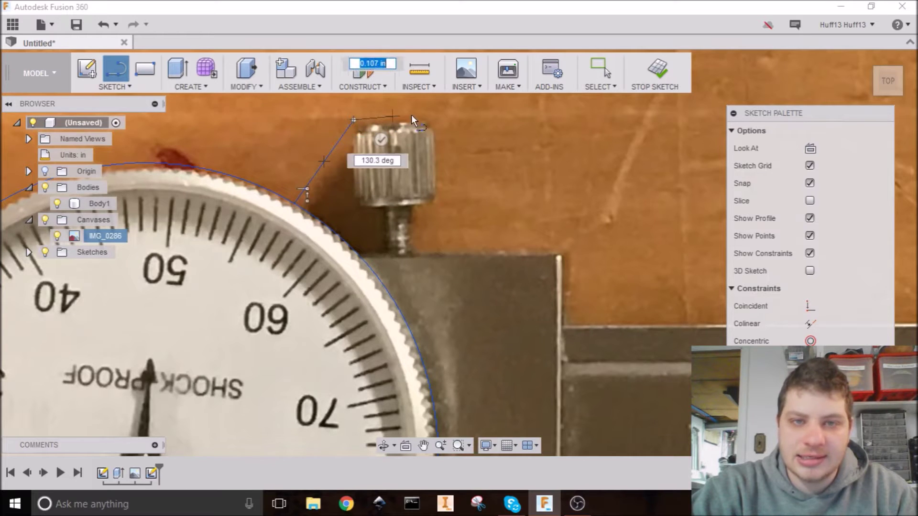
left_click(435, 118)
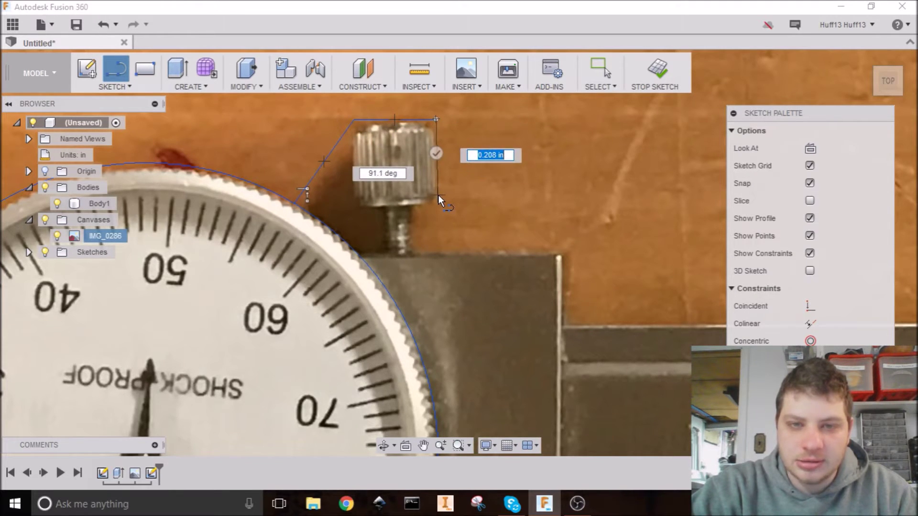
left_click(438, 195)
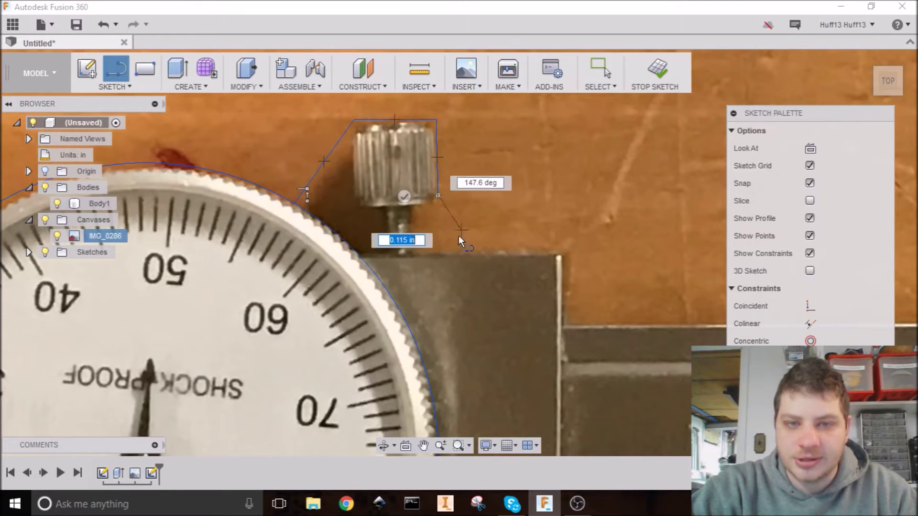
left_click(439, 251)
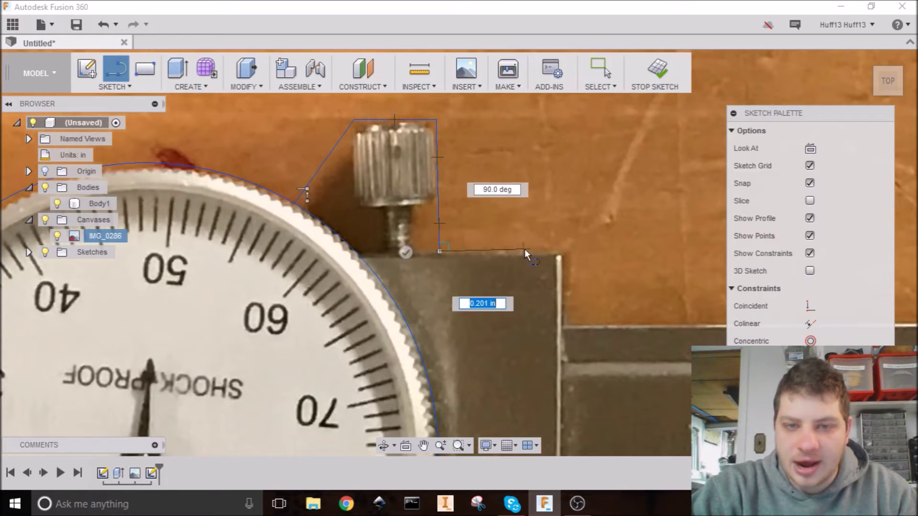
Continue the outline to the slider body's corner, down to the beam, and along the beam's upper edge to its far end.
left_click(563, 248)
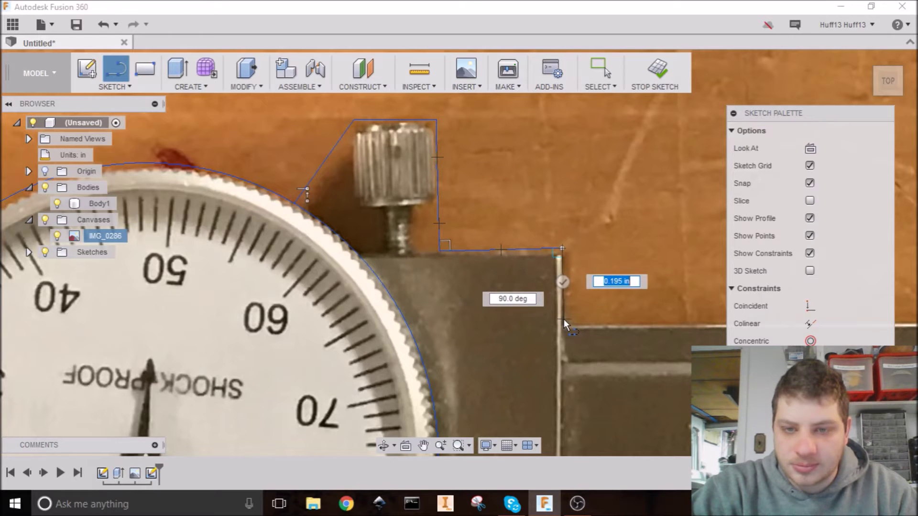
left_click(563, 319)
middle_click_drag(690, 293, 396, 148)
scroll(612, 207, "down", 1)
middle_click_drag(612, 207, 215, 242)
scroll(528, 211, "down", 1)
middle_click_drag(697, 212, 253, 203)
scroll(569, 216, "down", 1)
middle_click_drag(643, 201, 343, 206)
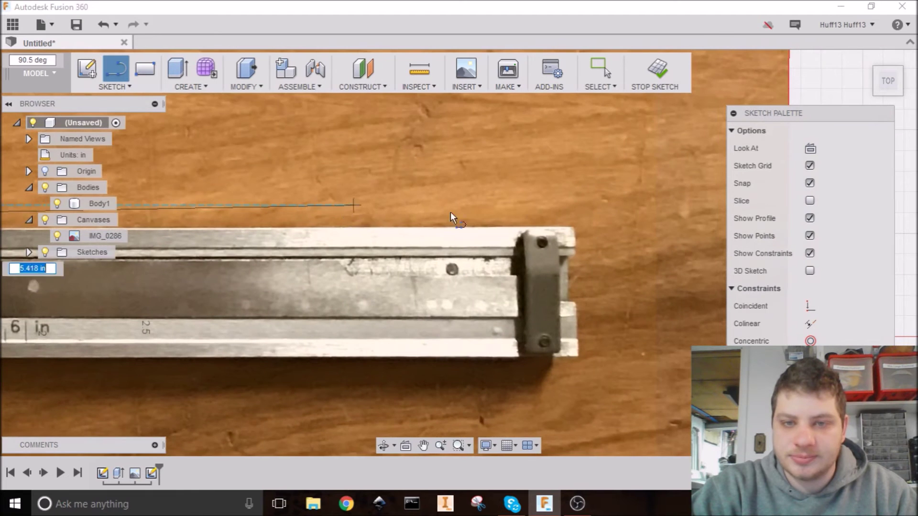
left_click(575, 226)
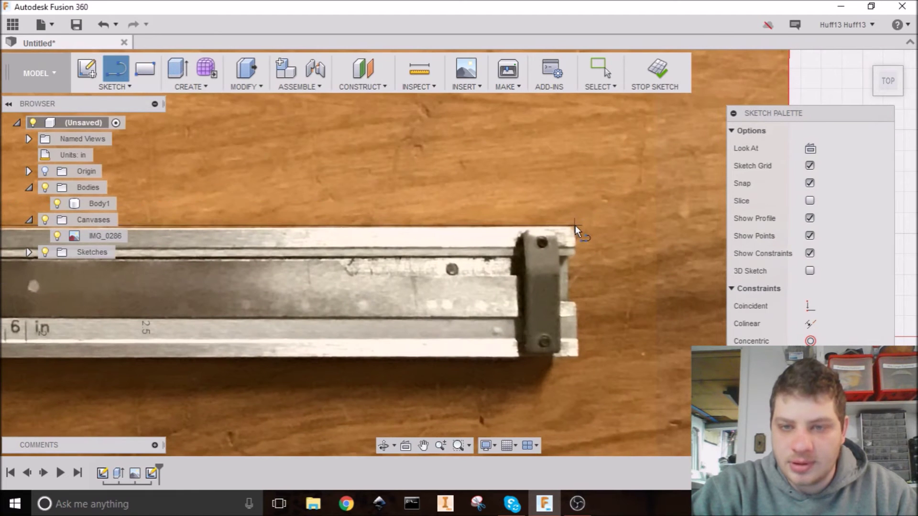
Outline the beam's far end and trace its lower edge back to the thumb knob circle.
scroll(581, 356, "up", 2)
left_click(580, 354)
scroll(579, 357, "down", 1)
middle_click_drag(296, 354, 521, 260)
middle_click_drag(215, 268, 717, 274)
middle_click_drag(306, 280, 627, 266)
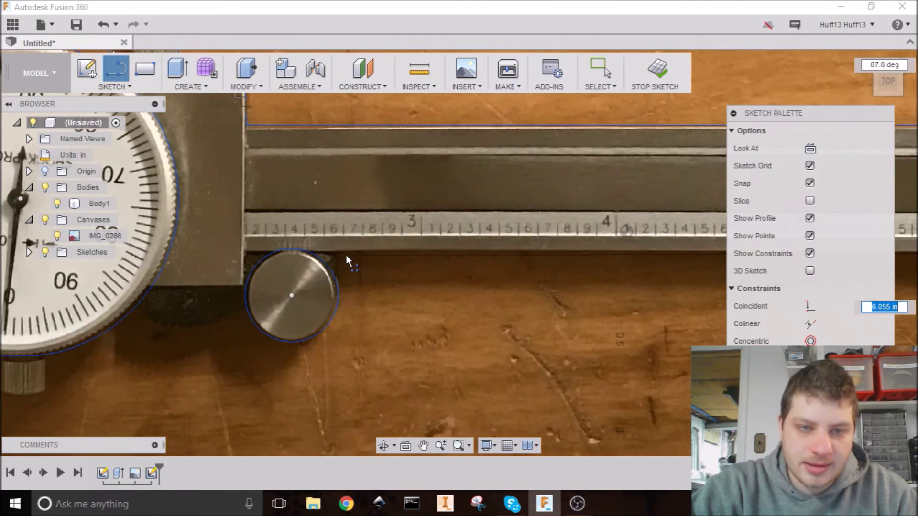
left_click(354, 253)
left_click(340, 297)
key("Escape")
Connect the thumb knob circle to the dial circle with two lines passing below the dark part between them.
key("l")
left_click(248, 311)
middle_click_drag(190, 341, 340, 273)
left_click(334, 271)
left_click(277, 248)
Trace a three-sided box about 0.21 in tall around the small knob beneath the dial, joining both ends to the dial circle.
scroll(204, 296, "down", 1)
middle_click_drag(204, 296, 419, 239)
scroll(392, 275, "down", 1)
left_click(419, 236)
left_click(418, 275)
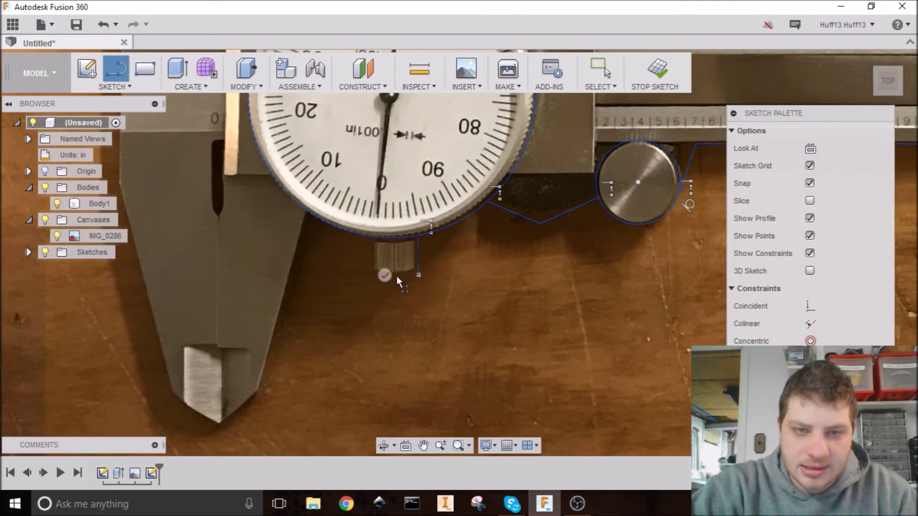
left_click(368, 240)
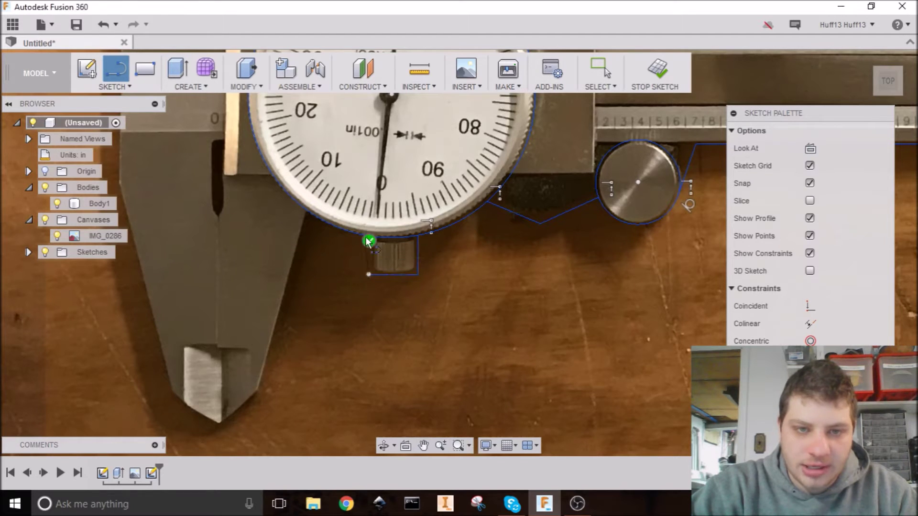
left_click(369, 275)
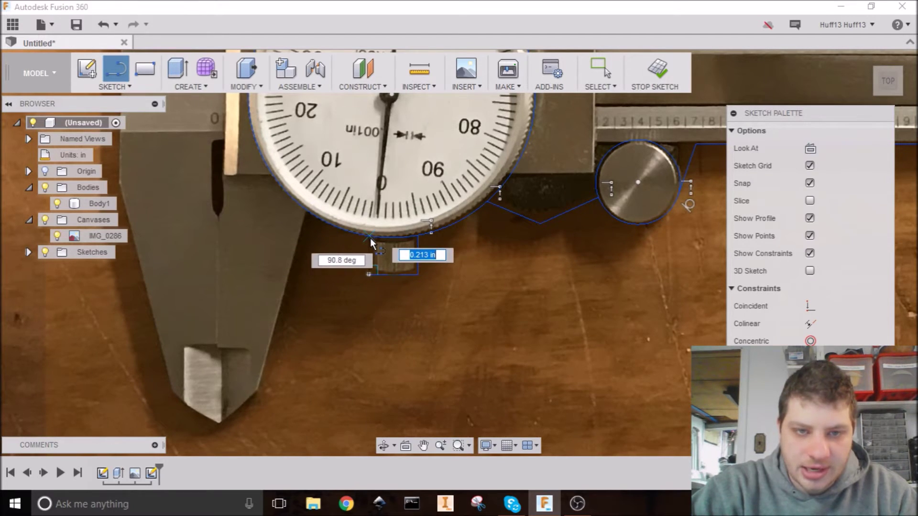
left_click(370, 239)
key("Escape")
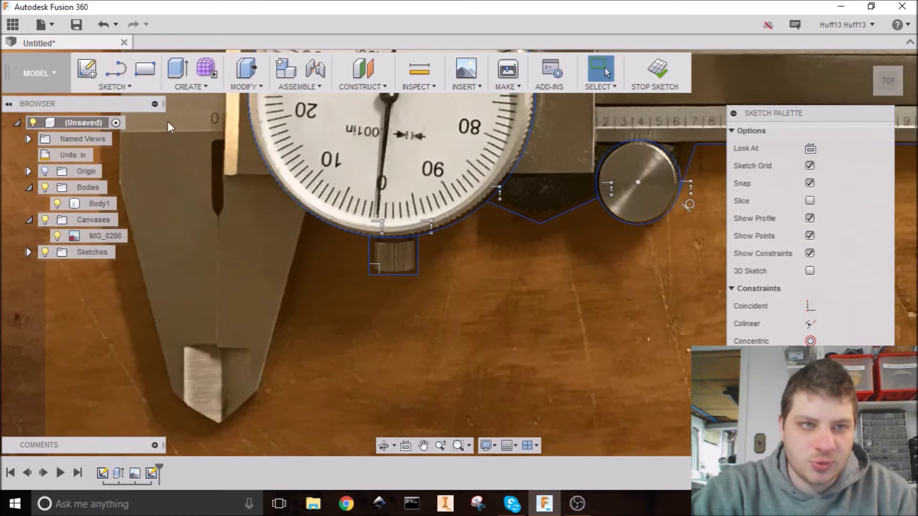
Trace the long lower jaw with lines from the dial circle down its inner edge, around the tip, to the outer edge's lower corner.
left_click(117, 70)
left_click(311, 211)
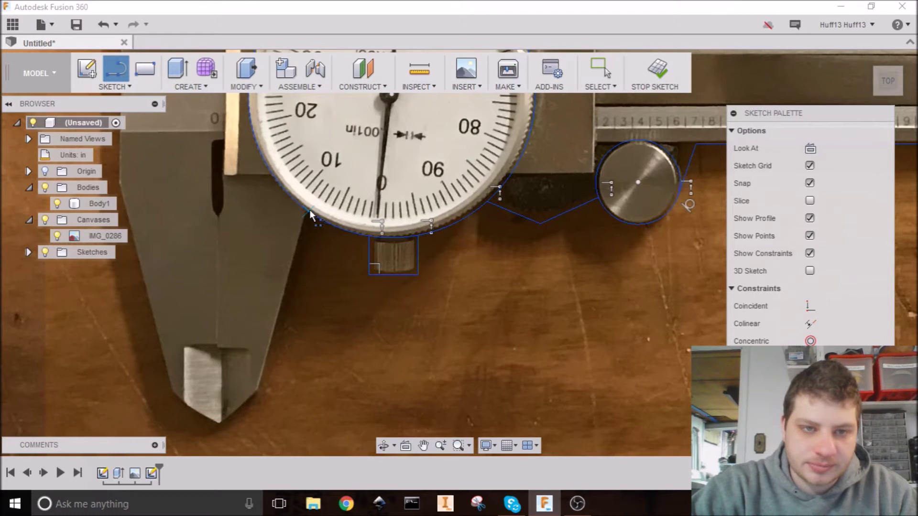
middle_click_drag(273, 357, 345, 258)
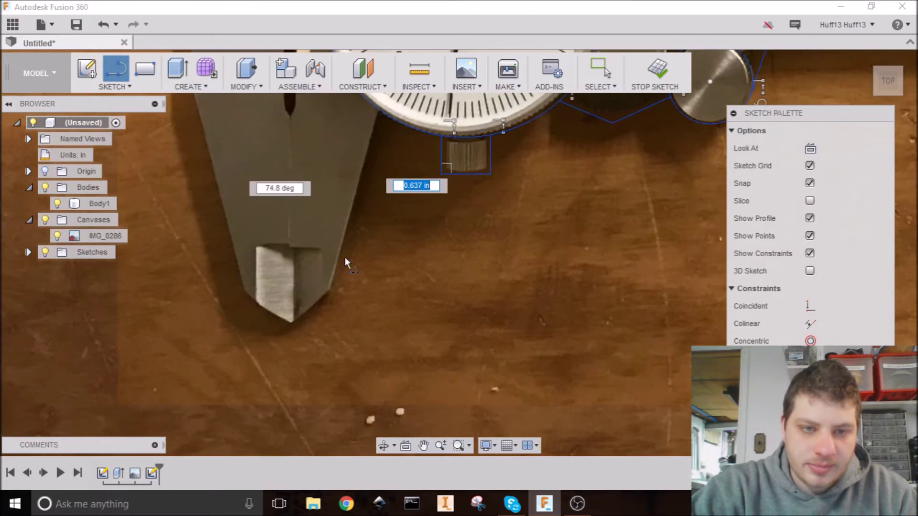
left_click(331, 292)
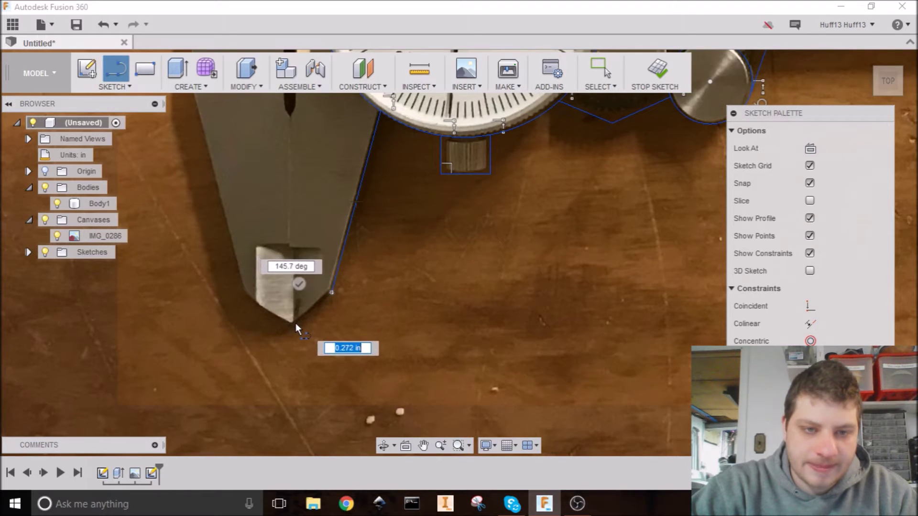
left_click(293, 325)
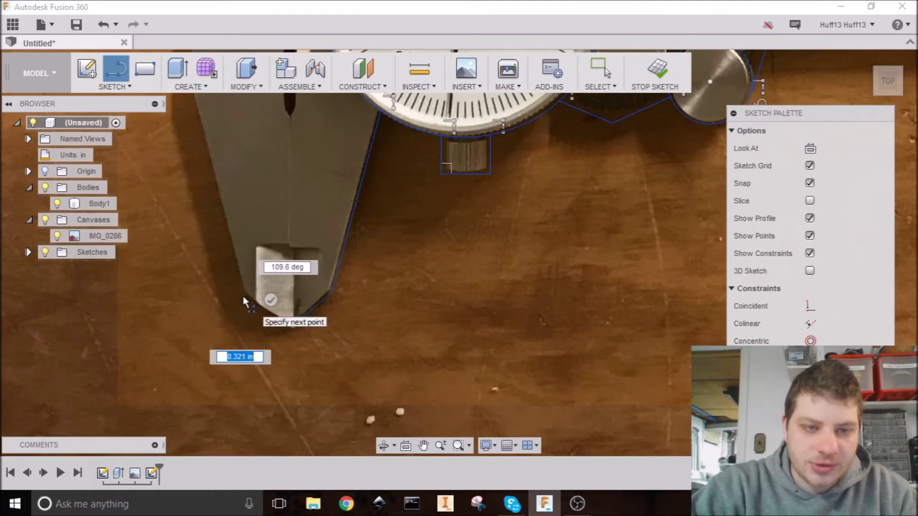
left_click(243, 292)
Continue the outline up the outer edge of the fixed jaw to the shoulder below the short upper jaw.
scroll(233, 224, "down", 1)
middle_click_drag(233, 225, 301, 356)
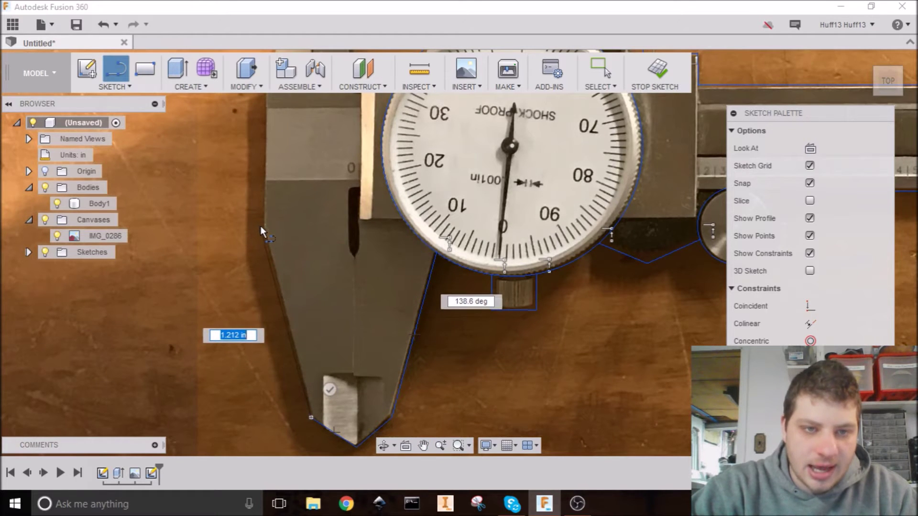
scroll(267, 193, "down", 1)
middle_click_drag(268, 193, 316, 324)
scroll(312, 221, "up", 2)
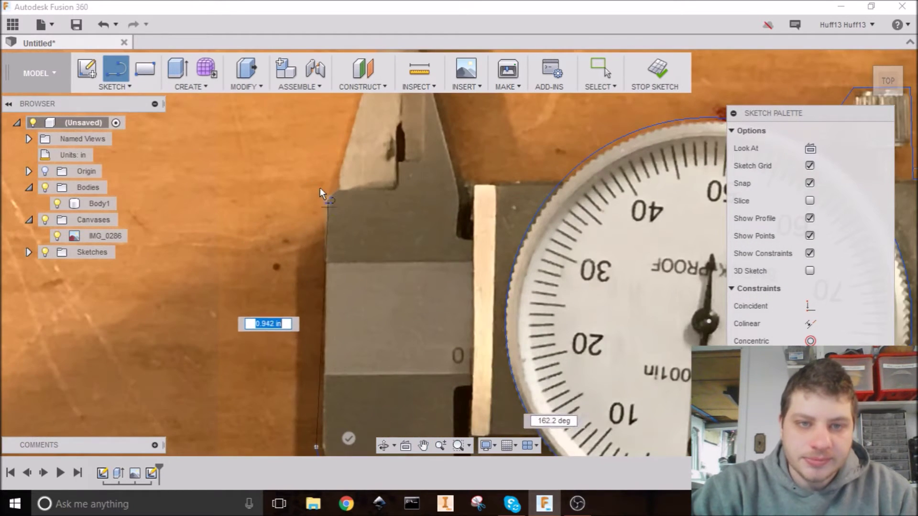
left_click(324, 201)
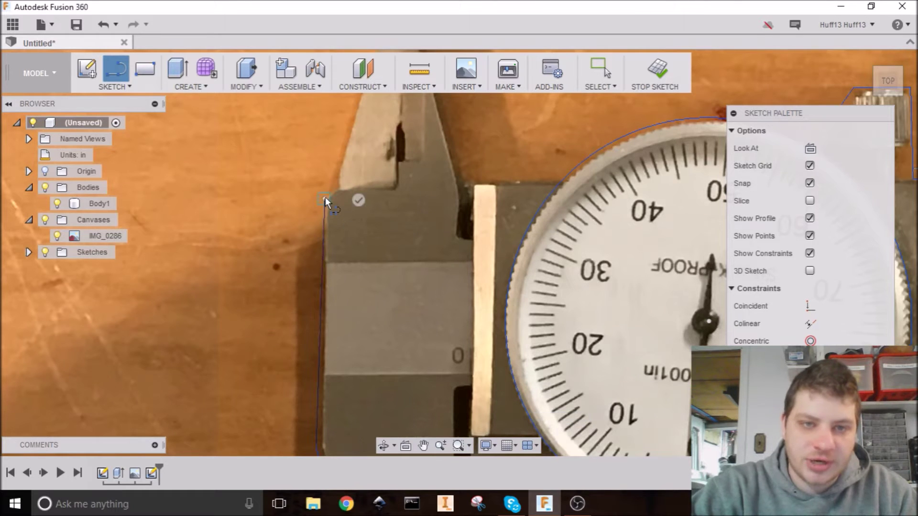
Trace the short upper jaw from the shoulder along its outer edge and bevel to the pointed tip.
left_click(336, 184)
middle_click_drag(336, 185, 309, 310)
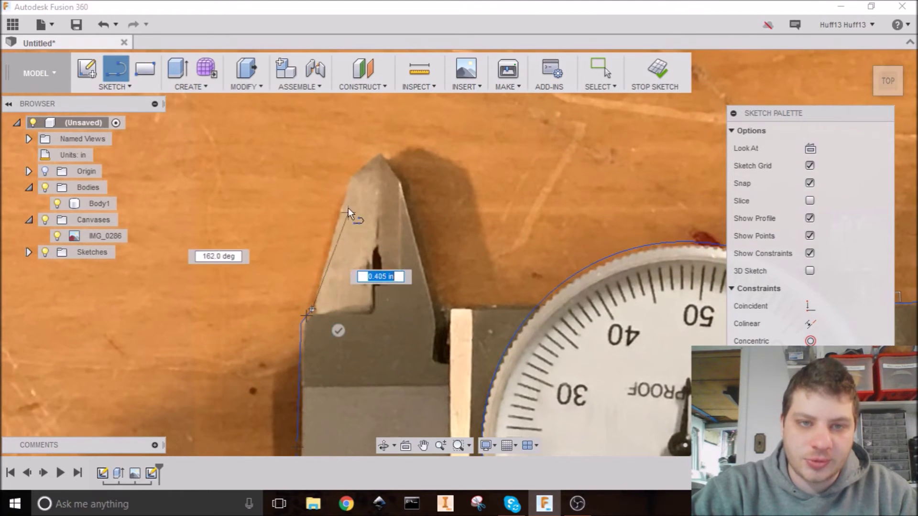
left_click(348, 176)
left_click(379, 151)
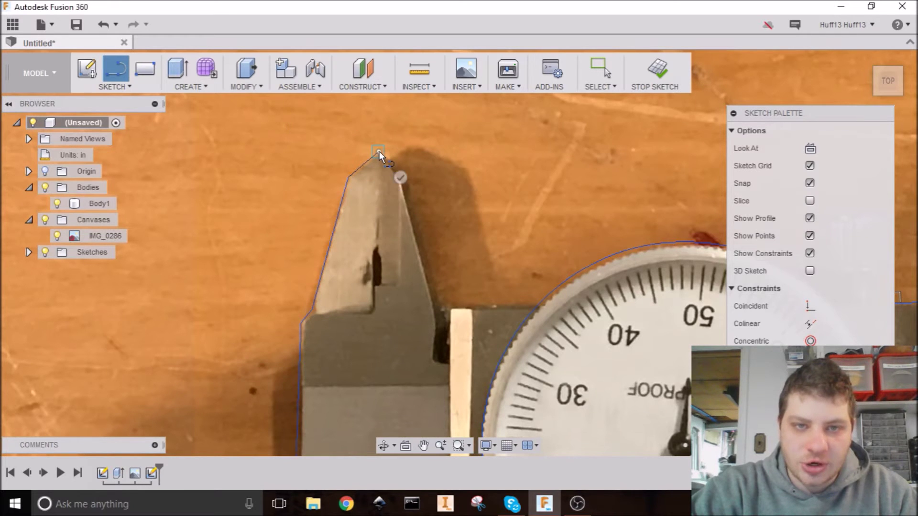
Trace the upper jaw's inner bevel and edge down to the beam, closing the outline with a line to the dial circle.
left_click(400, 177)
scroll(421, 186, "up", 4)
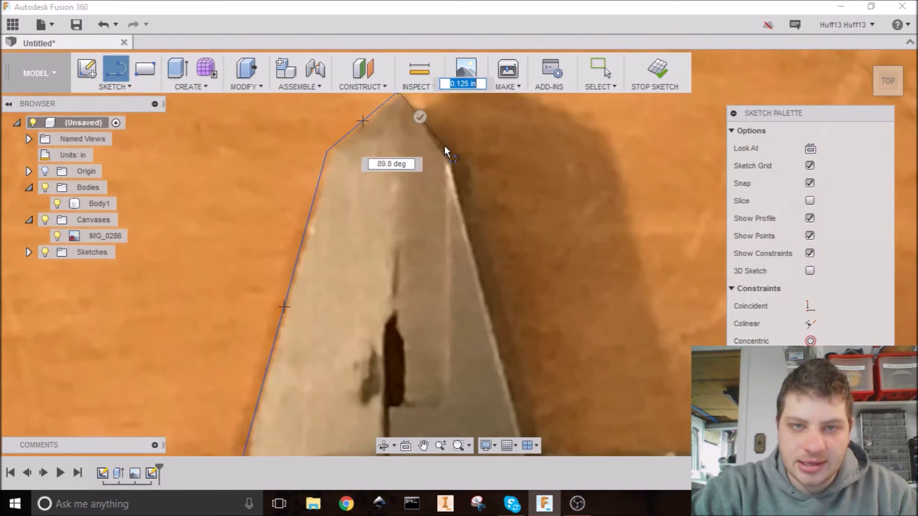
left_click(454, 159)
scroll(494, 261, "down", 1)
middle_click_drag(494, 260, 435, 145)
left_click(464, 307)
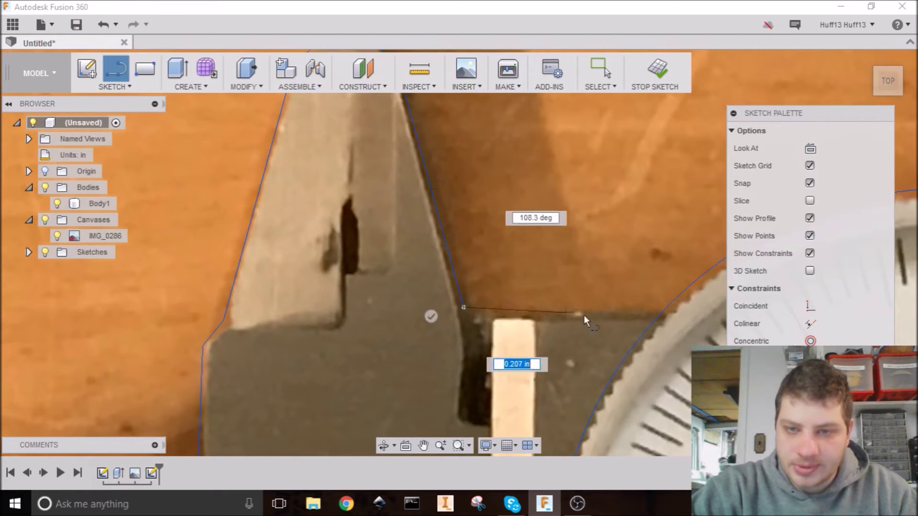
left_click(666, 308)
scroll(638, 257, "down", 6)
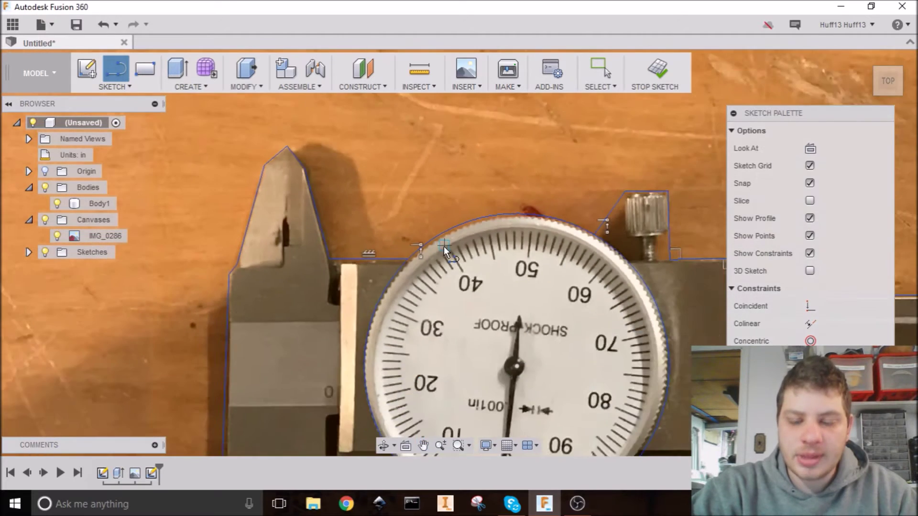
Trim away the arcs of the dial circle and thumb knob circle that lie inside the caliper's outer outline.
scroll(334, 198, "down", 2)
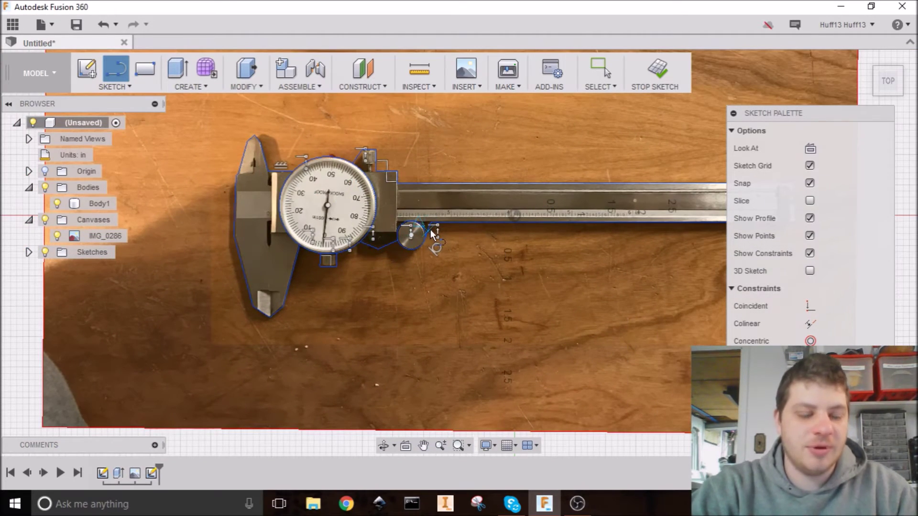
scroll(396, 202, "up", 3)
scroll(437, 215, "down", 1)
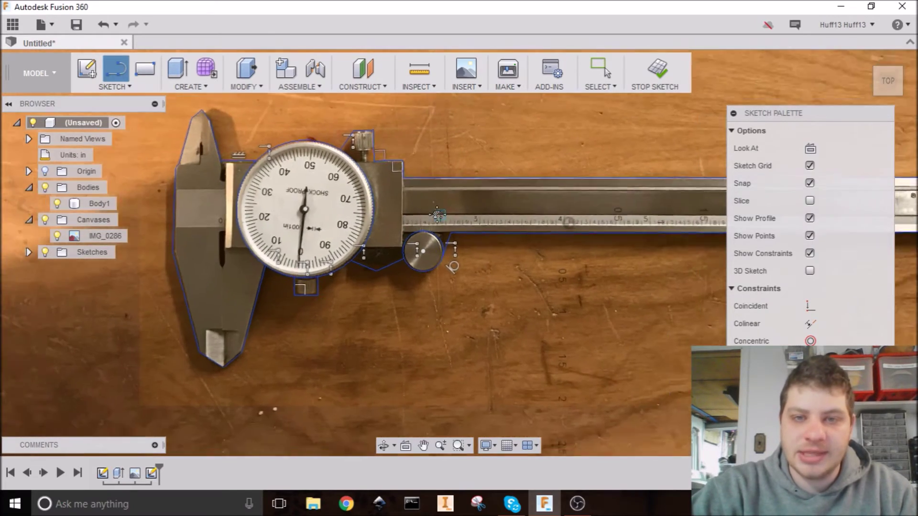
scroll(431, 217, "down", 3)
middle_click_drag(426, 216, 404, 217)
scroll(290, 187, "up", 4)
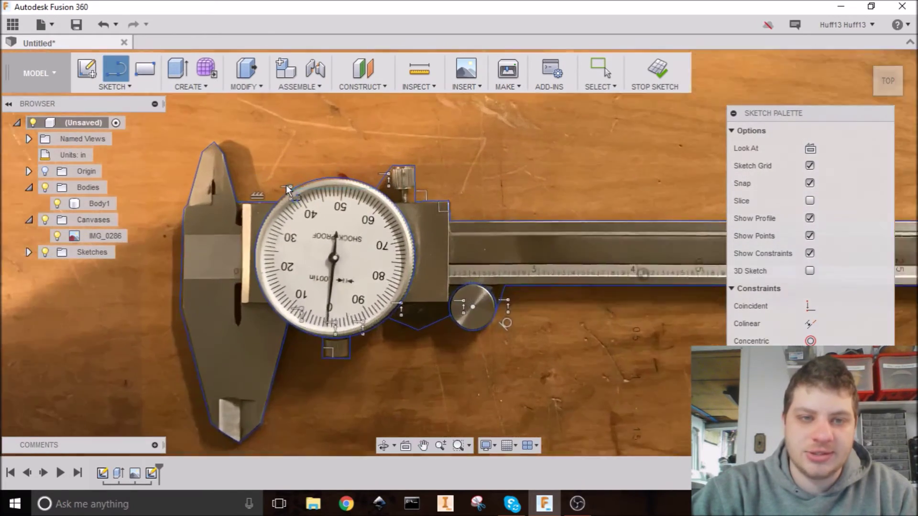
scroll(286, 184, "up", 3)
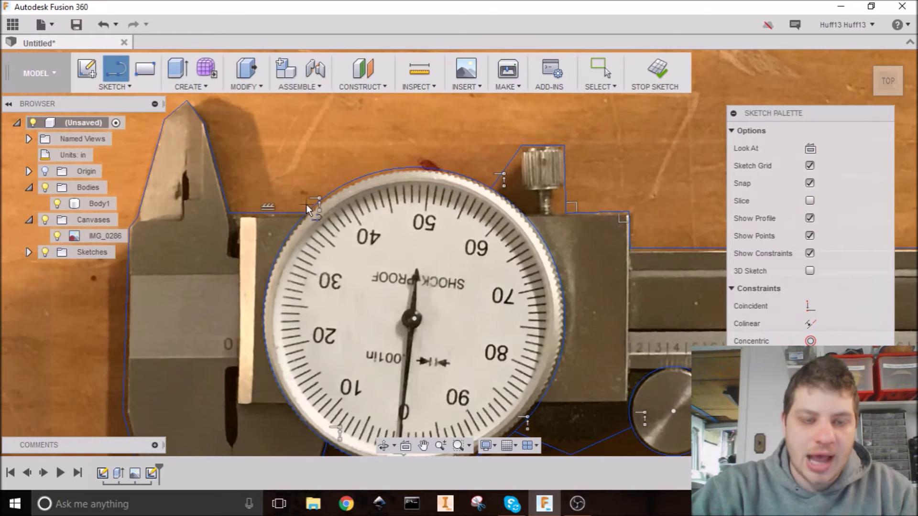
key("Escape")
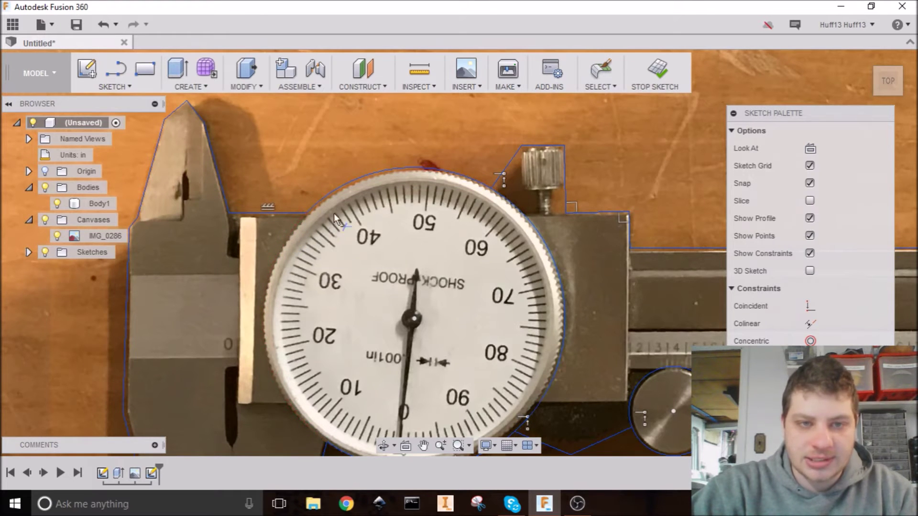
middle_click_drag(536, 219, 498, 161)
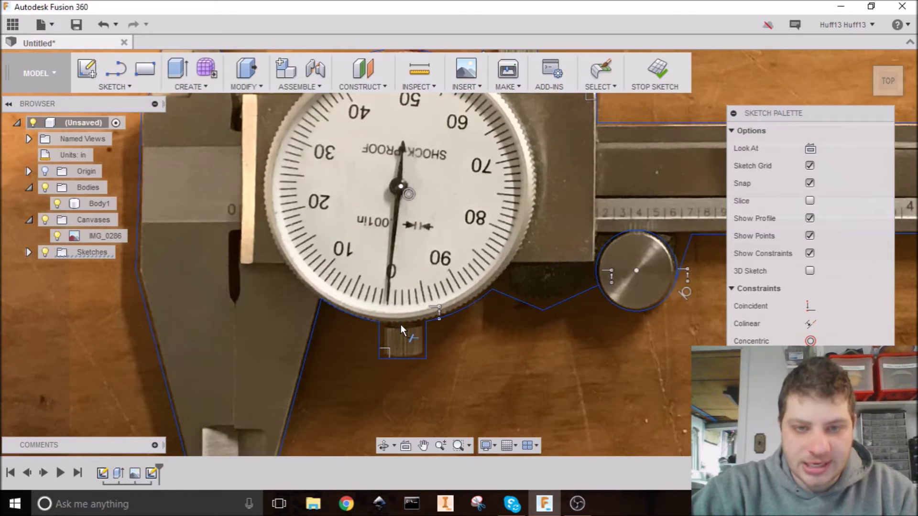
scroll(535, 286, "down", 2)
middle_click_drag(578, 250, 385, 225)
scroll(386, 225, "up", 2)
left_click(374, 220)
scroll(342, 243, "down", 5)
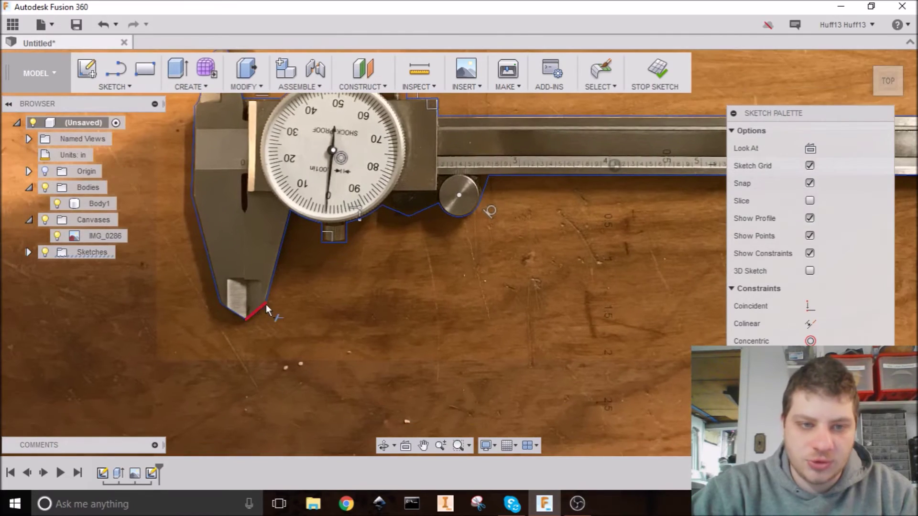
Inspect the trimmed outline around the jaws, dial and knobs and along the beam for leftover or open segments, ending in top view.
scroll(374, 229, "up", 1)
middle_click_drag(374, 228, 355, 301)
scroll(330, 309, "up", 6)
scroll(289, 311, "down", 5)
middle_click_drag(291, 313, 323, 379)
scroll(383, 206, "down", 2)
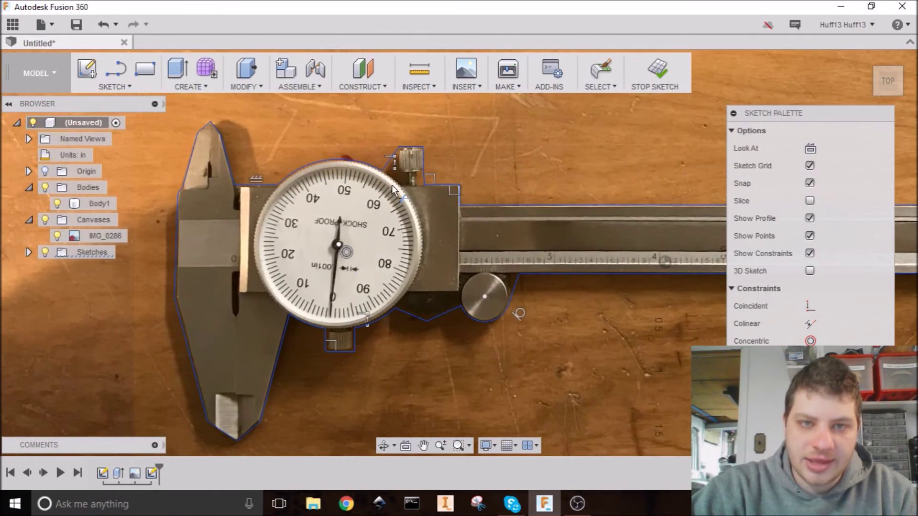
scroll(419, 176, "up", 1)
middle_click_drag(418, 175, 180, 187)
scroll(179, 181, "down", 1)
middle_click_drag(564, 194, 264, 185)
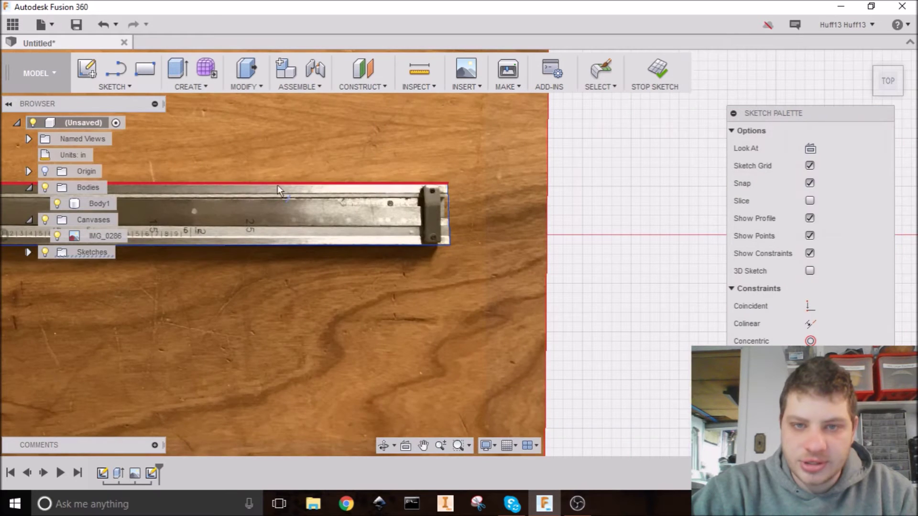
middle_click_drag(182, 209, 679, 212)
middle_click_drag(428, 222, 504, 213)
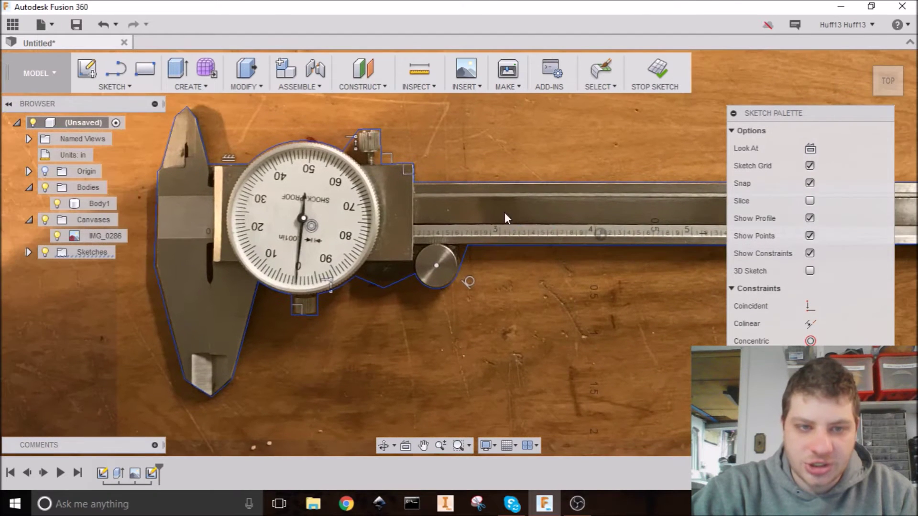
scroll(391, 291, "down", 1)
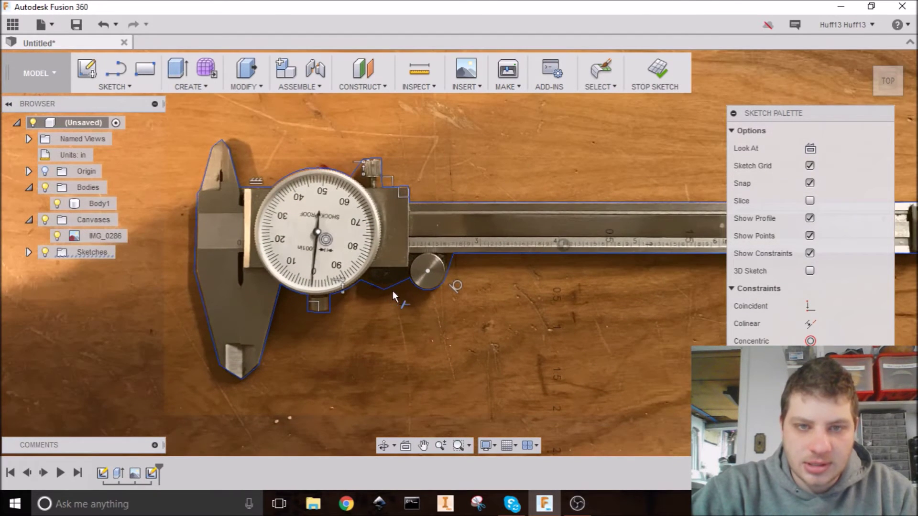
scroll(497, 206, "down", 1)
middle_click_drag(506, 209, 394, 185)
scroll(403, 261, "down", 1)
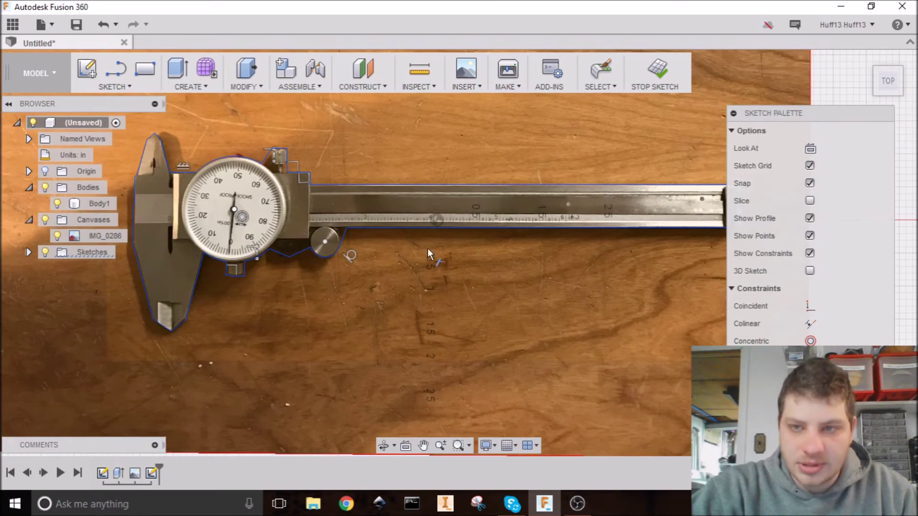
mouse_move(435, 247)
middle_mouse_down("shift")
mouse_move(415, 211)
mouse_move(434, 193)
mouse_move(416, 222)
mouse_move(438, 232)
middle_mouse_up("shift")
key("Escape")
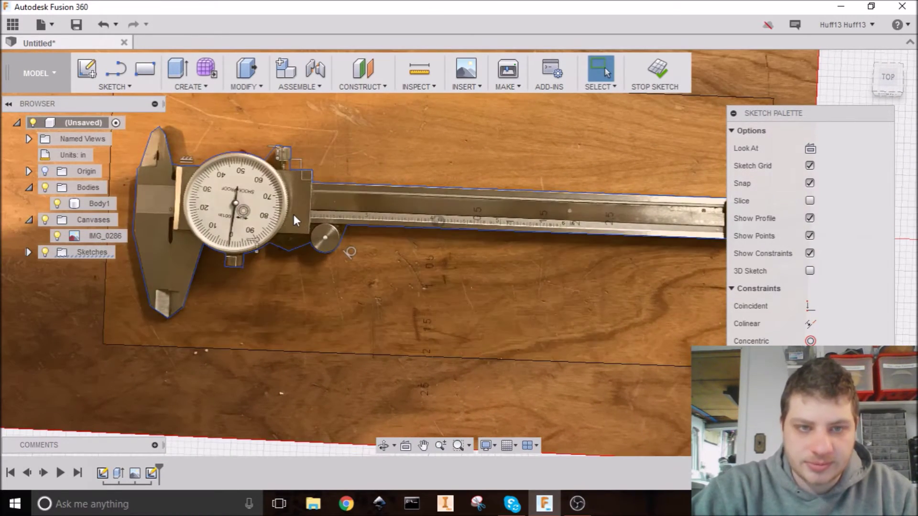
scroll(308, 277, "down", 1)
scroll(263, 186, "up", 8)
scroll(362, 128, "down", 1)
middle_click_drag(362, 128, 420, 199)
scroll(231, 211, "down", 6)
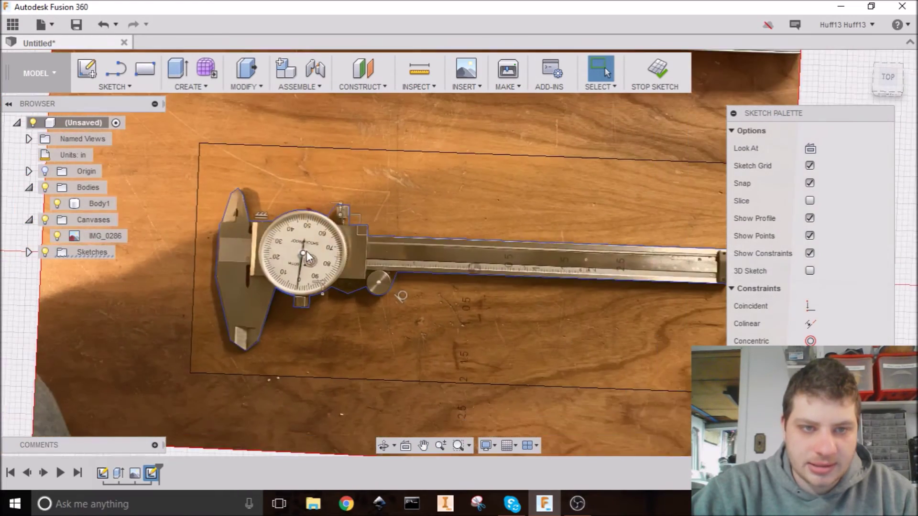
middle_click_drag(306, 242, 308, 254, "shift")
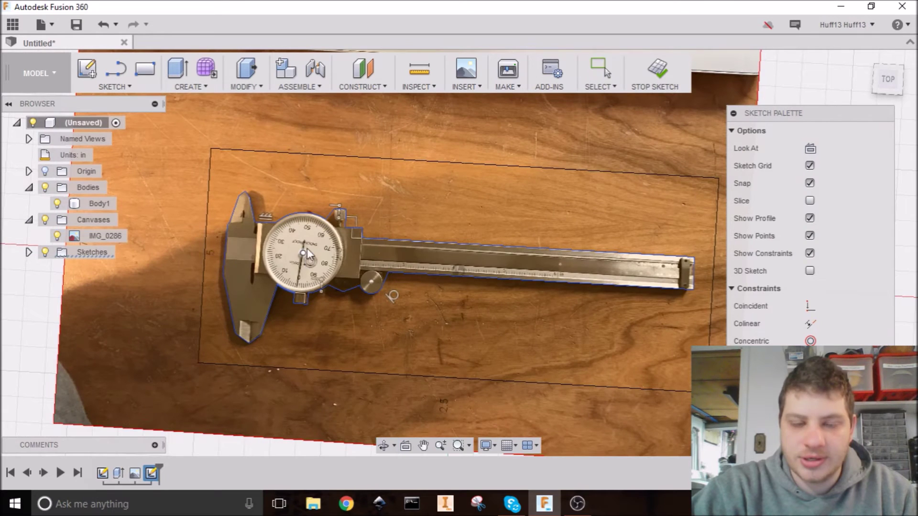
left_click(888, 83)
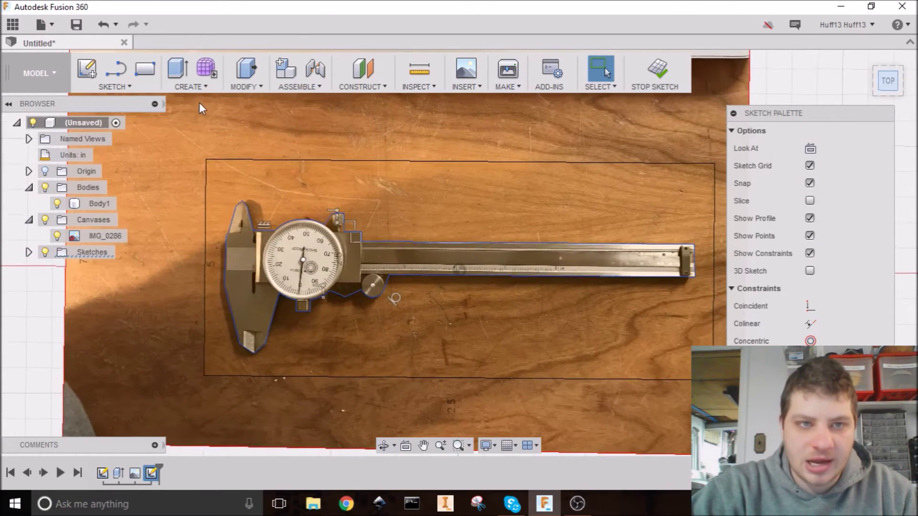
Start an Offset of the chained caliper outline and set the offset position to 0.04 in.
left_click(117, 86)
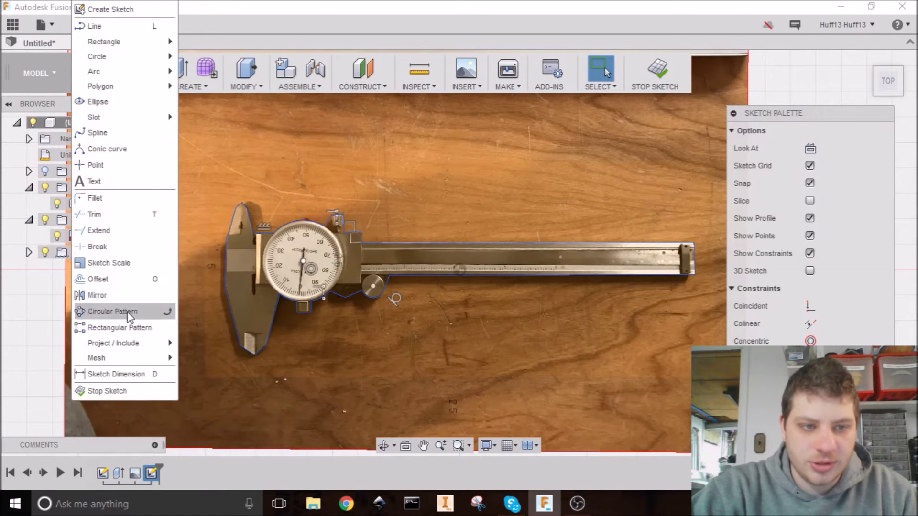
left_click(100, 279)
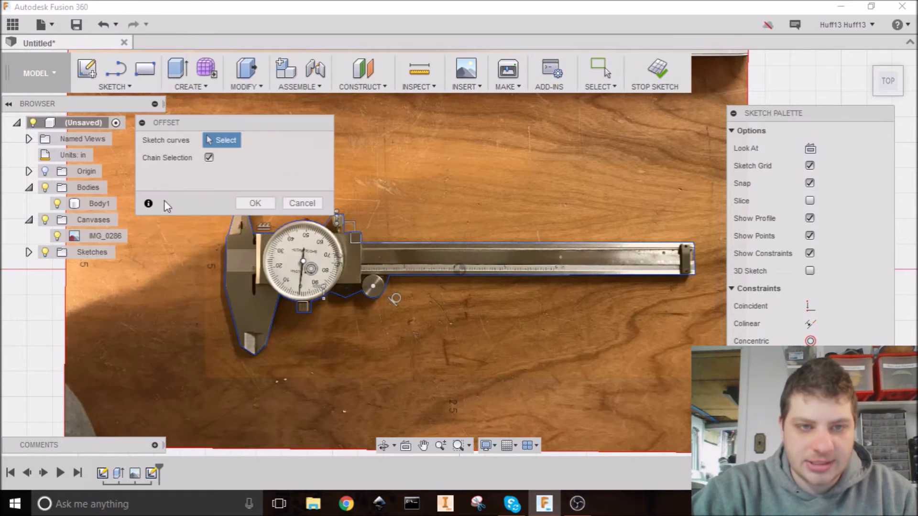
left_click(398, 242)
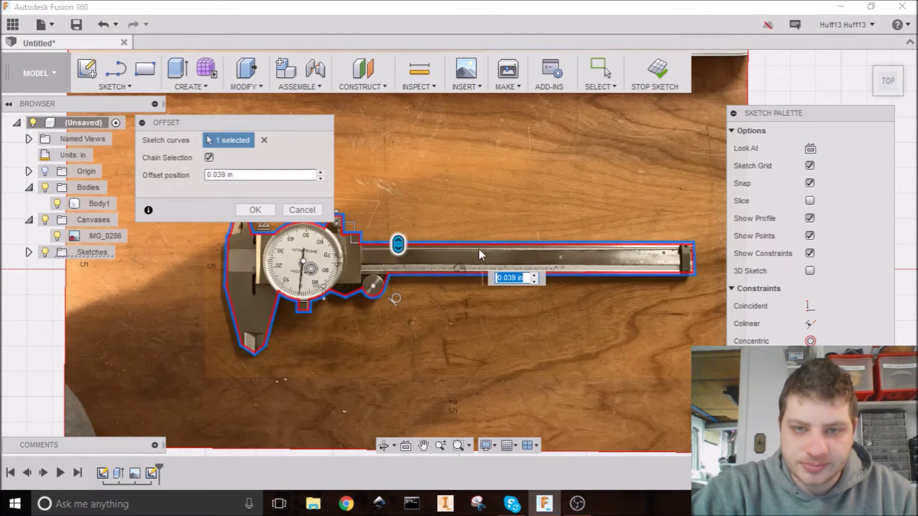
scroll(486, 251, "up", 2)
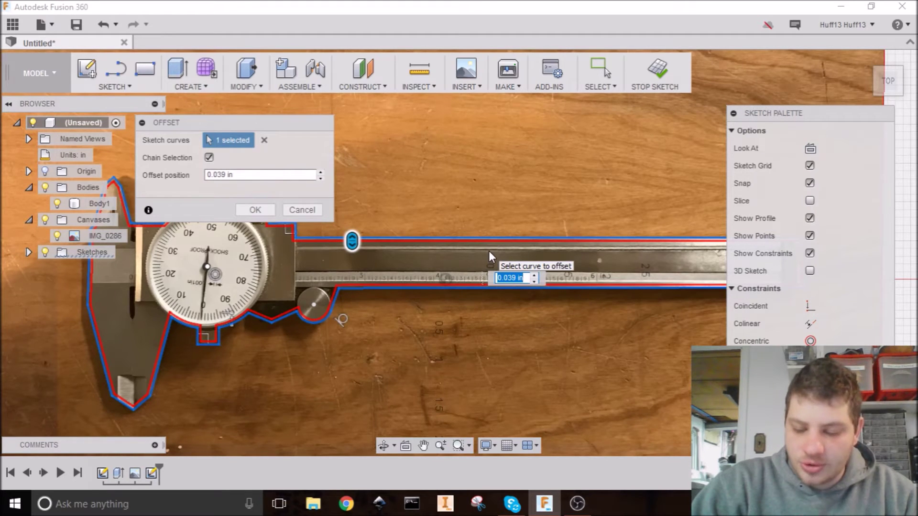
key("BackSpace")
type(".")
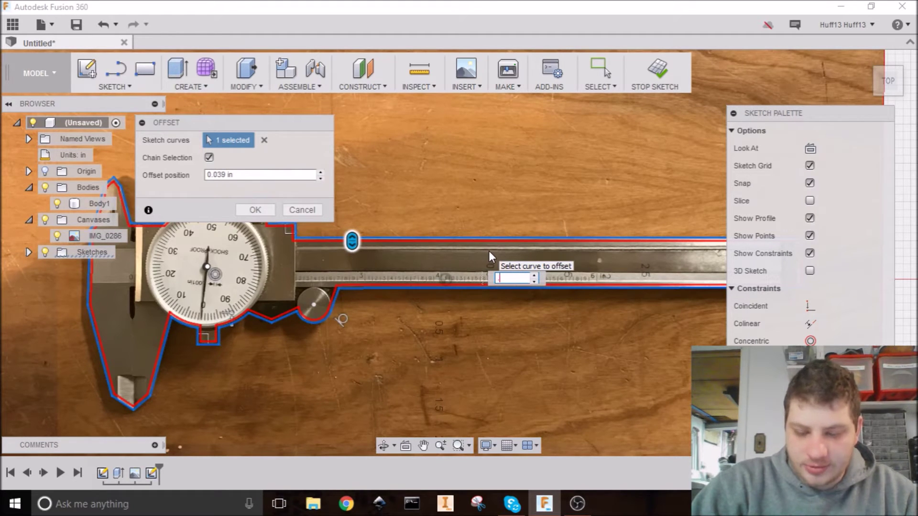
type("4")
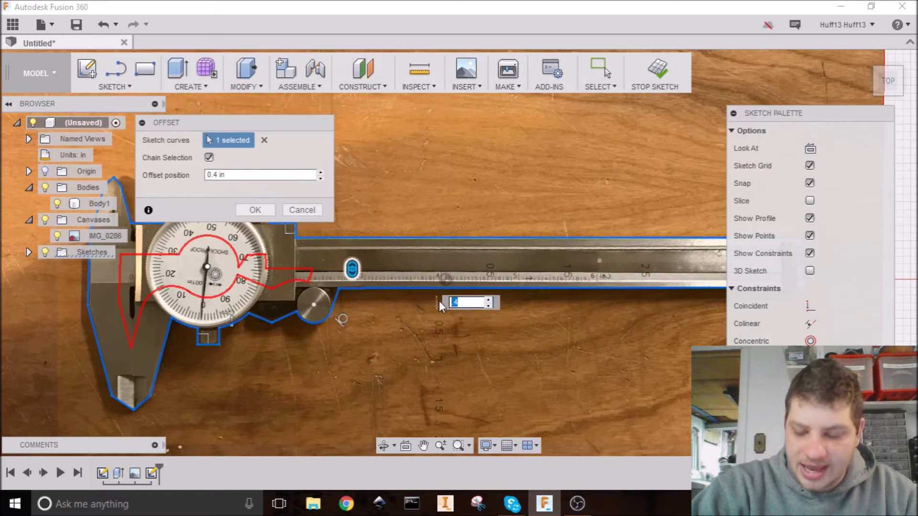
key("BackSpace")
type(".04")
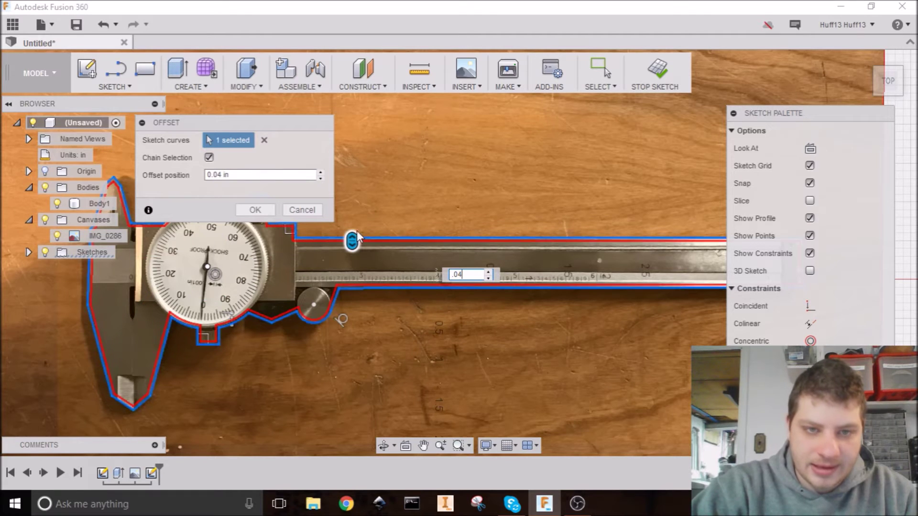
Flip the offset to the outside of the caliper outline at -0.04 in and apply it.
mouse_move(353, 233)
left_mouse_down()
mouse_move(354, 205)
mouse_move(362, 230)
left_mouse_up()
type(".0")
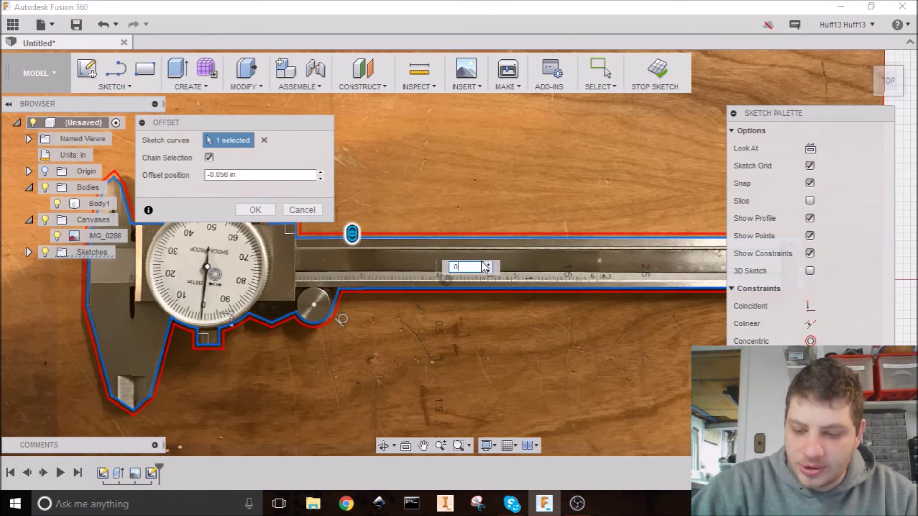
type("4")
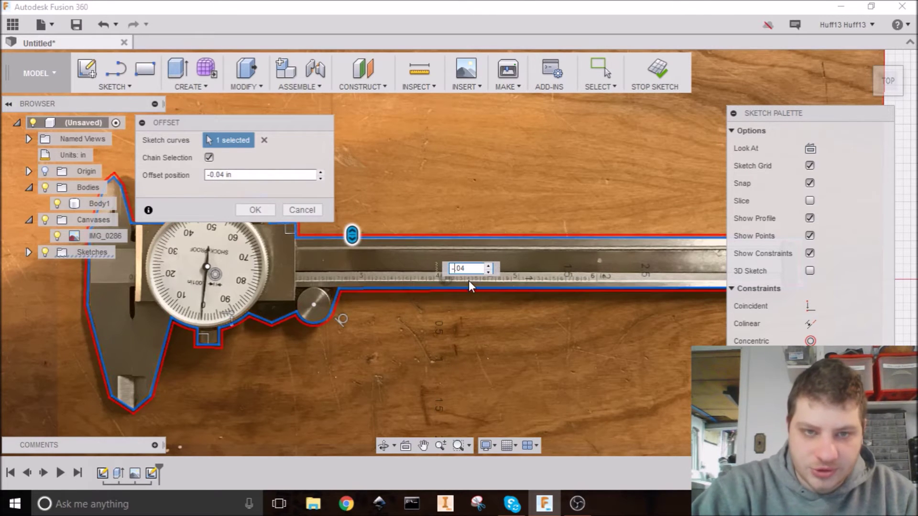
middle_click_drag(394, 188, 515, 163)
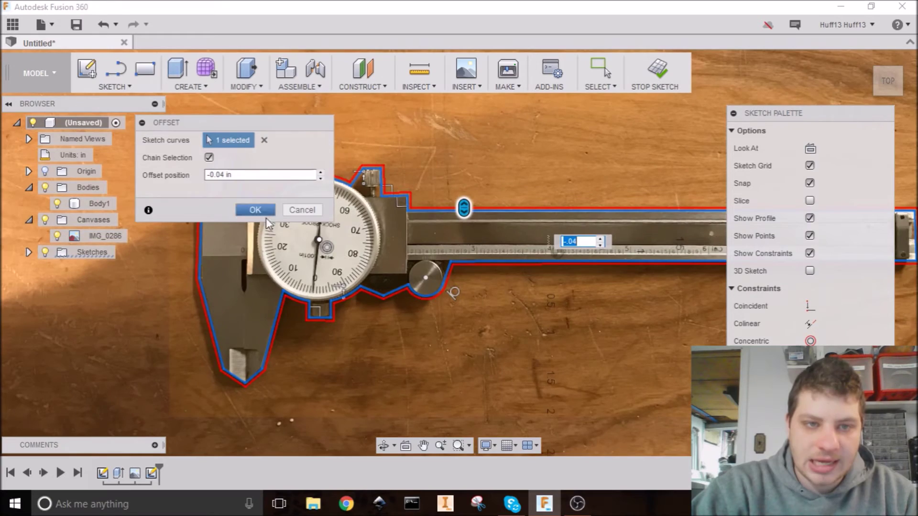
left_click(254, 209)
Check the offset outline around the jaws, dial and beam, and hide the caliper photo canvas.
scroll(311, 148, "up", 5)
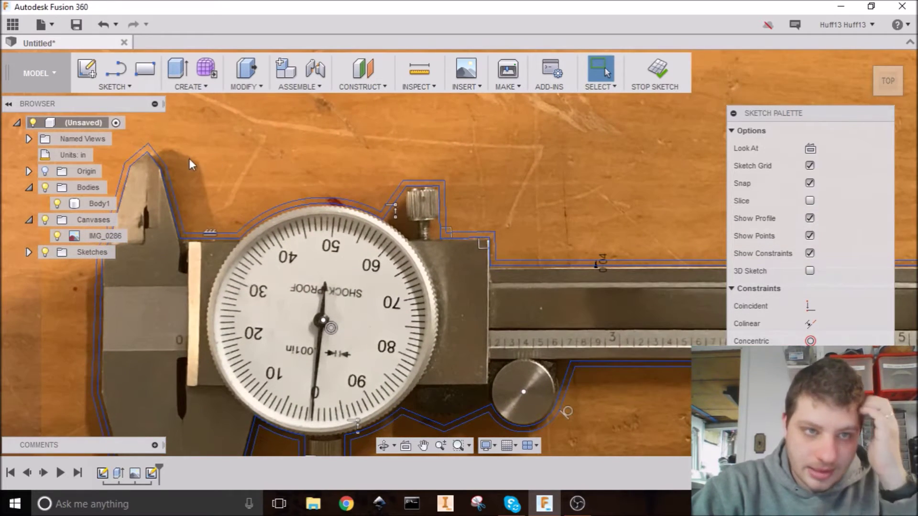
middle_click_drag(189, 159, 250, 107)
middle_click_drag(184, 375, 188, 241)
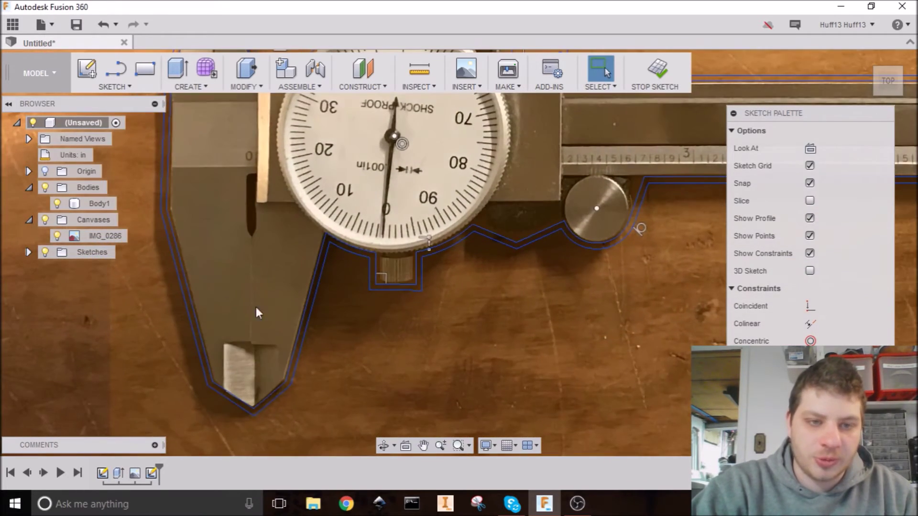
scroll(335, 334, "down", 8)
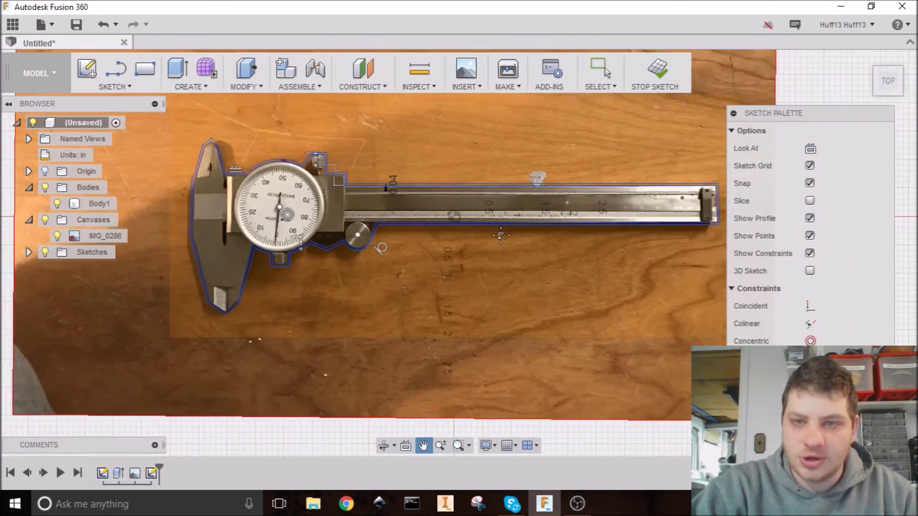
middle_click_drag(584, 225, 561, 249)
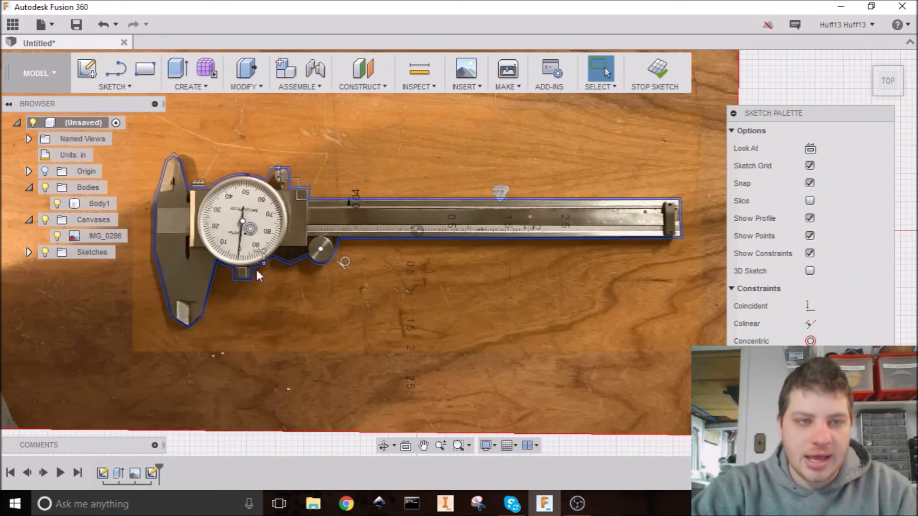
left_click(47, 220)
Start an Extrude of the inner caliper profile together with the thin offset border, pulled 0.30 in above the board.
scroll(364, 194, "up", 2)
scroll(403, 148, "down", 1)
mouse_move(365, 191)
middle_mouse_down()
mouse_move(393, 160)
mouse_move(496, 186)
middle_mouse_up()
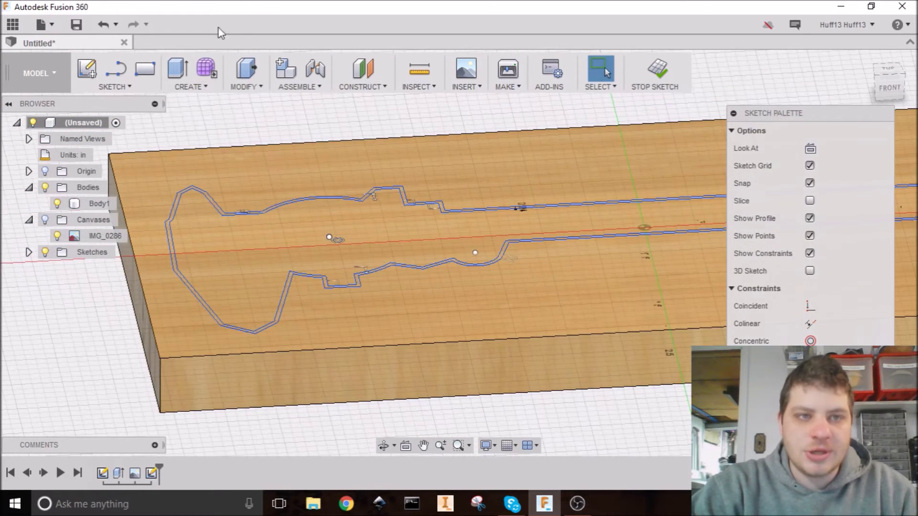
key("e")
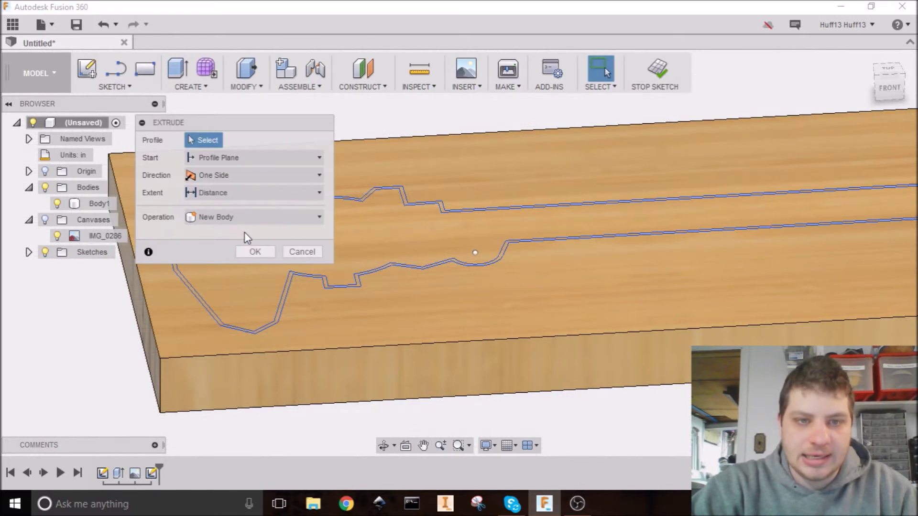
middle_click_drag(303, 262, 397, 281)
left_click(408, 264)
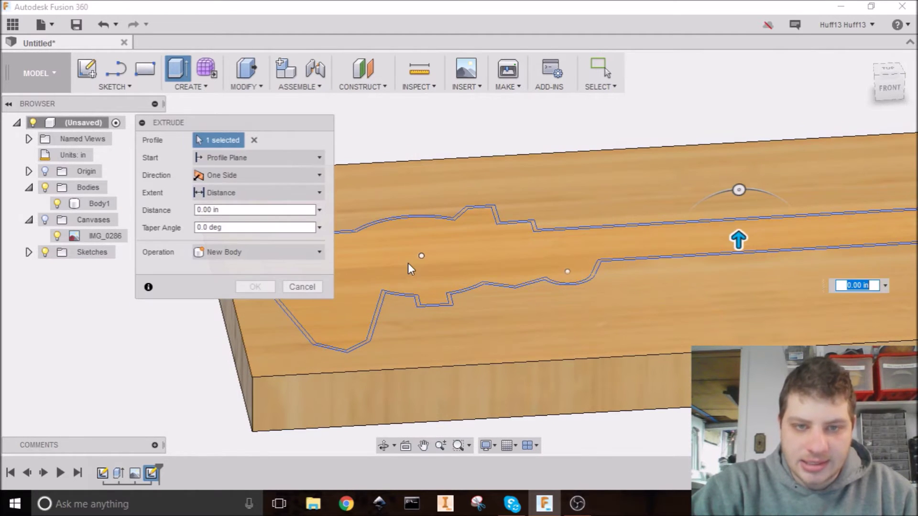
left_click_drag(736, 237, 740, 205)
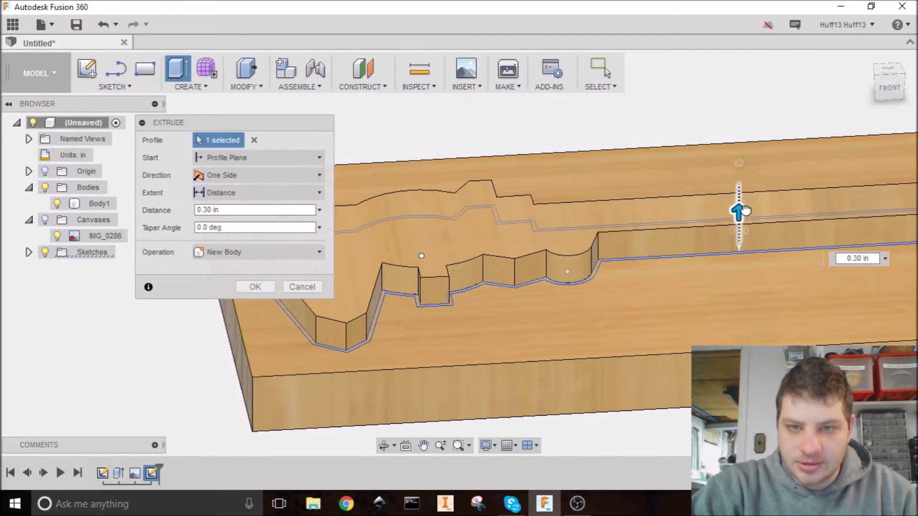
scroll(444, 307, "up", 5)
left_click(446, 282)
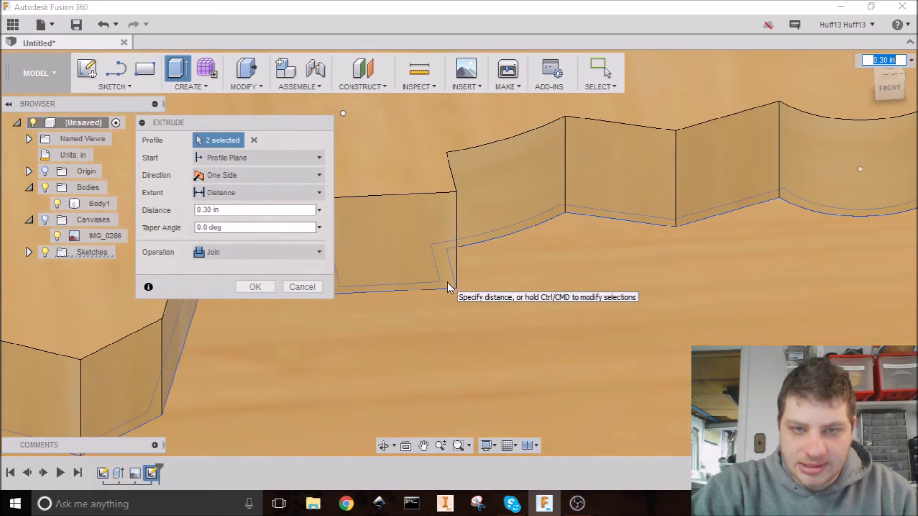
scroll(503, 244, "down", 6)
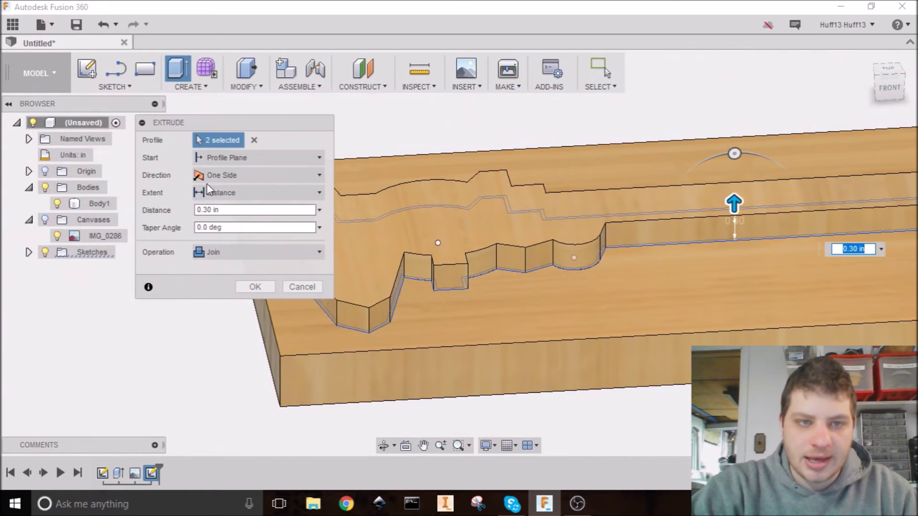
Change the extrusion to a Cut at -0.3 in and apply it to form the caliper pocket in the board.
left_click(211, 256)
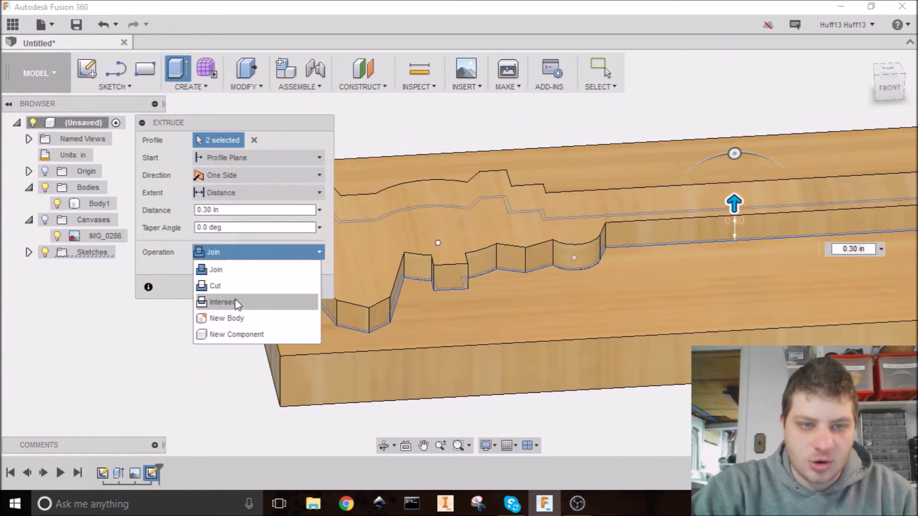
left_click(229, 286)
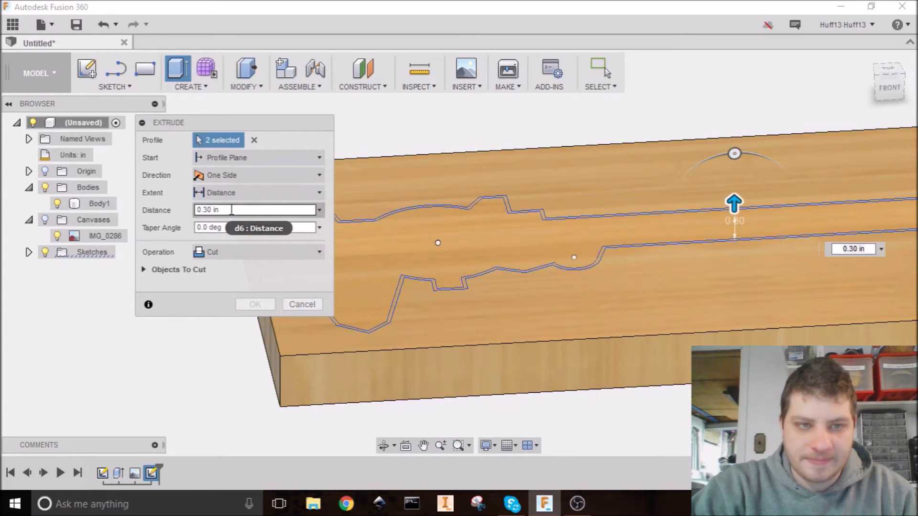
left_click_drag(736, 202, 734, 287)
left_click(212, 210)
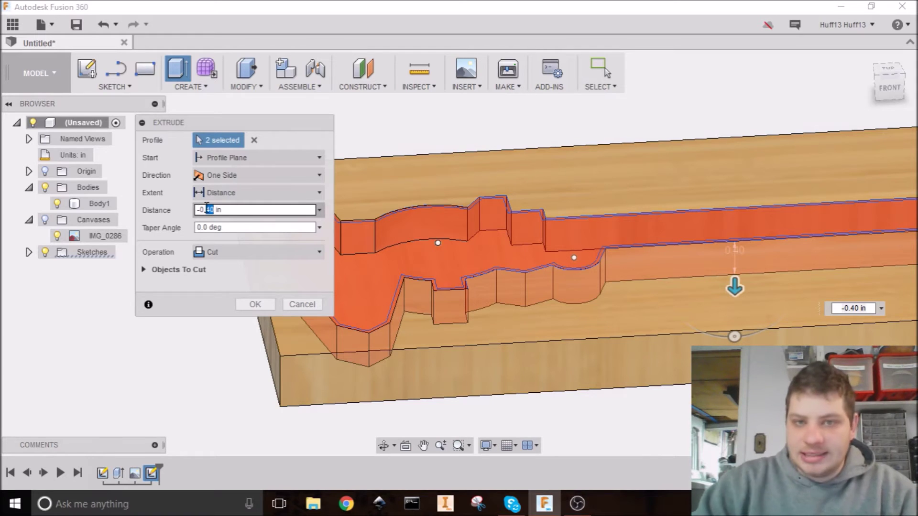
middle_click_drag(167, 180, 153, 147)
left_click_drag(213, 209, 206, 210)
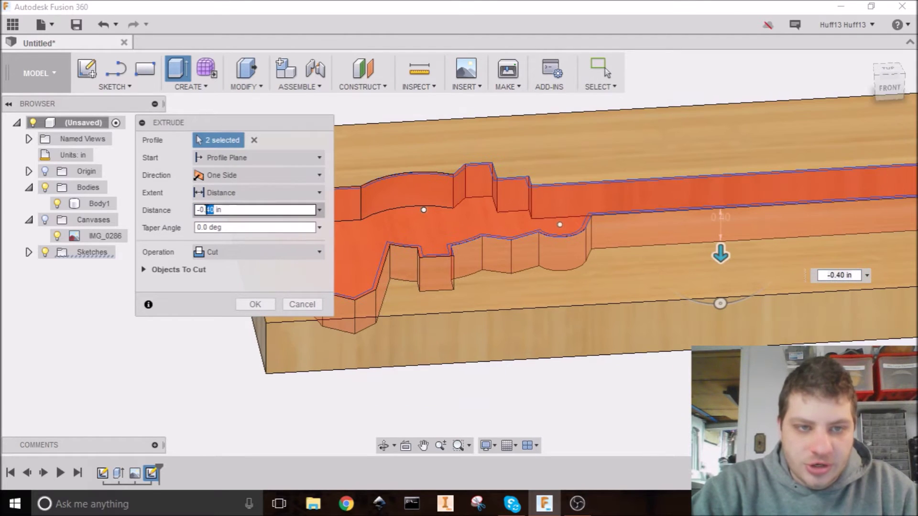
type("3")
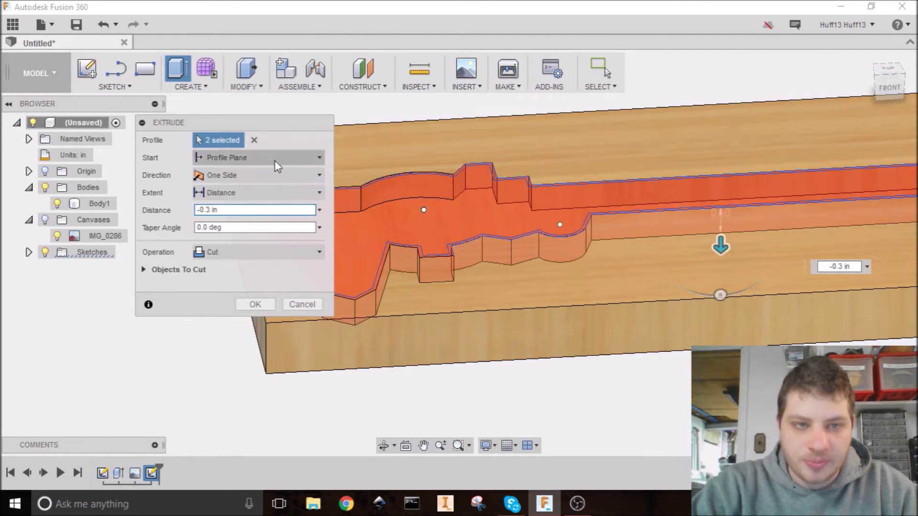
left_click(255, 304)
Examine the caliper pocket and its sharp vertical corners, especially around the thumb screw recess.
middle_click_drag(453, 249, 435, 289, "shift")
key("Escape")
scroll(491, 246, "down", 3)
middle_click_drag(491, 246, 257, 202, "shift")
scroll(254, 199, "up", 5)
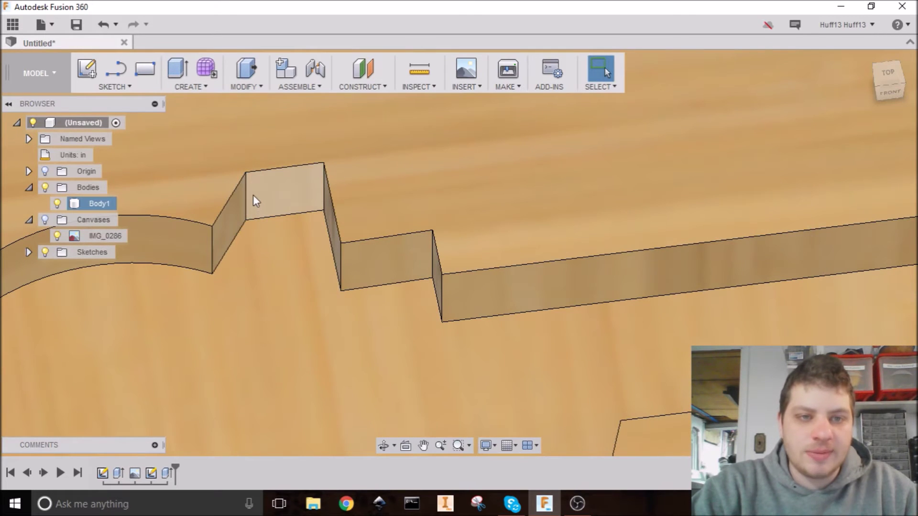
scroll(252, 194, "up", 5)
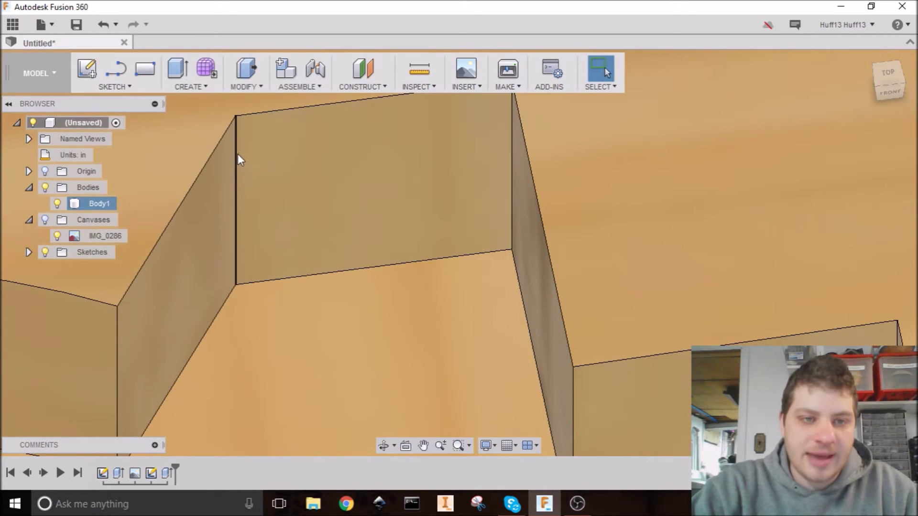
scroll(234, 161, "up", 3)
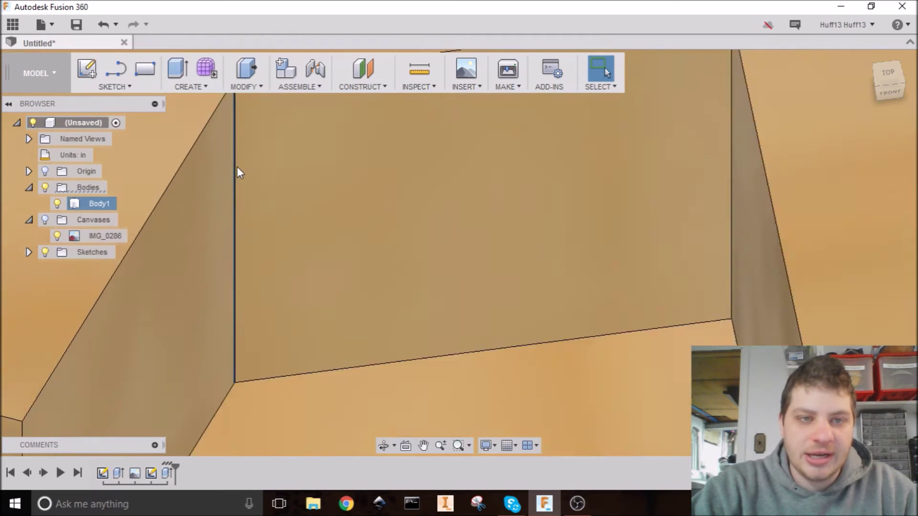
scroll(252, 191, "down", 5)
middle_click_drag(252, 191, 267, 247, "shift")
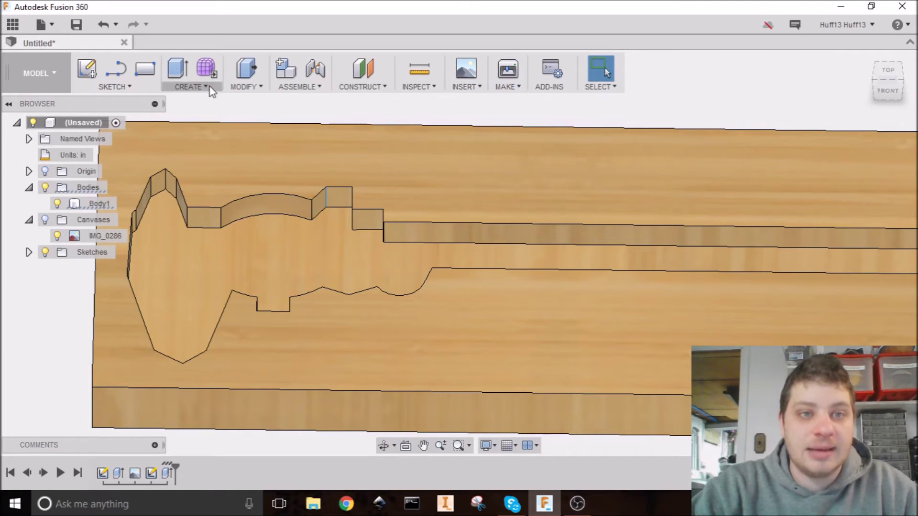
middle_click_drag(258, 123, 320, 123, "shift")
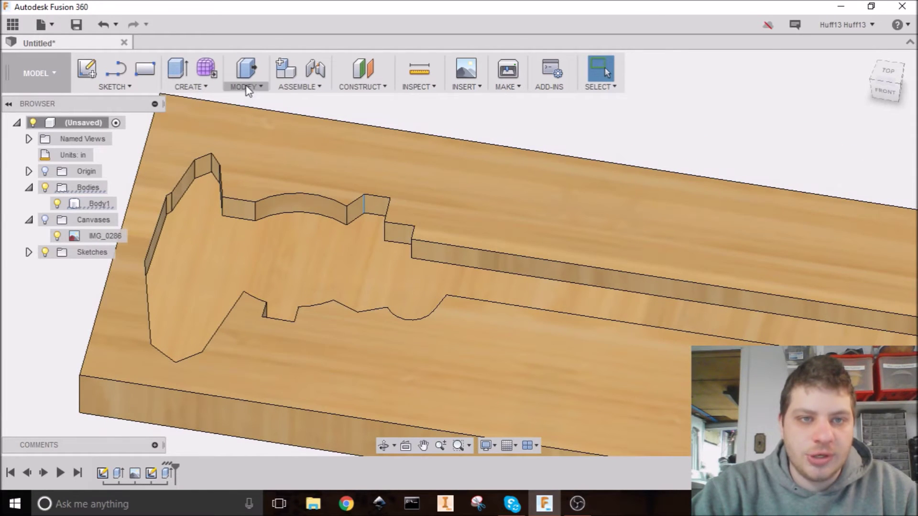
Start a constant radius Fillet and select the pocket's vertical corner edges around the short jaw's tip.
left_click(245, 86)
left_click(253, 115)
scroll(197, 168, "up", 5)
middle_click_drag(348, 141, 594, 98)
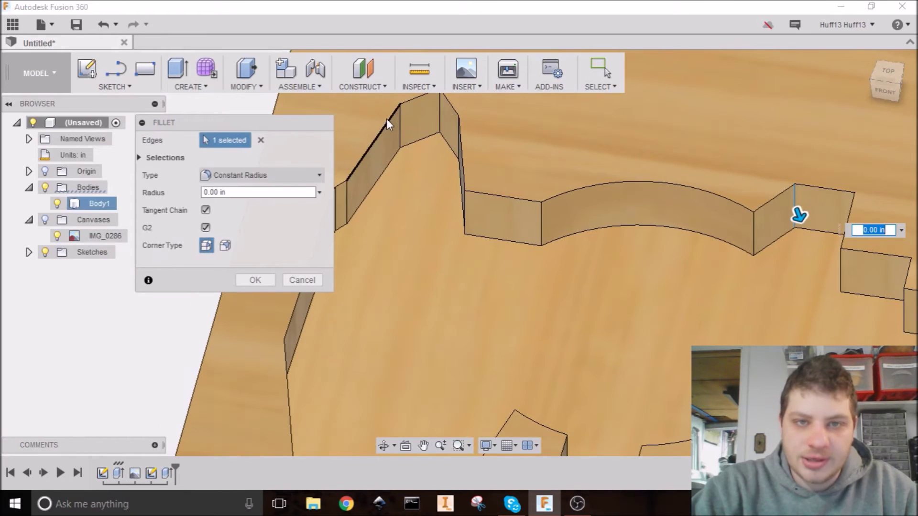
left_click(398, 122)
left_click(439, 110)
middle_click_drag(419, 150, 455, 136, "shift")
left_click(457, 136)
Add the vertical edges at the jaw base, both ends of the dial arc, the thumb screw recess and the beam shoulder to the fillet.
left_click(520, 187)
middle_click_drag(520, 187, 455, 210, "shift")
left_click(609, 170)
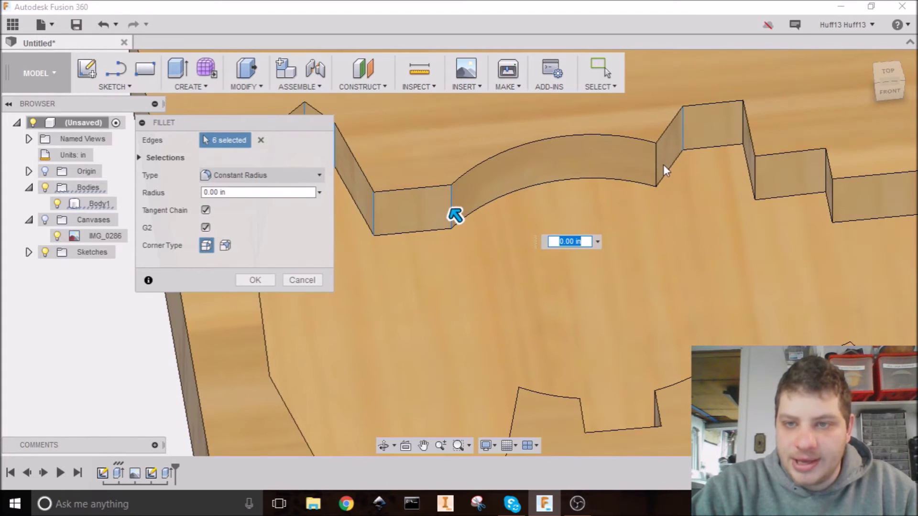
left_click(659, 171)
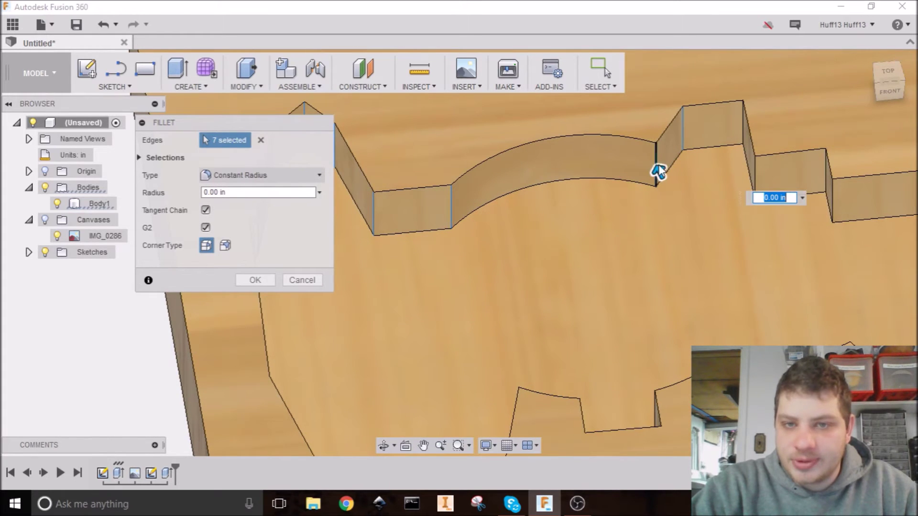
left_click(744, 127)
left_click(753, 165)
left_click(825, 172)
left_click(834, 194)
Add the two vertical corner edges at the far end of the pocket's beam slot to the fillet.
middle_click_drag(833, 194, 476, 154)
middle_click_drag(845, 117, 555, 163)
scroll(792, 155, "down", 4)
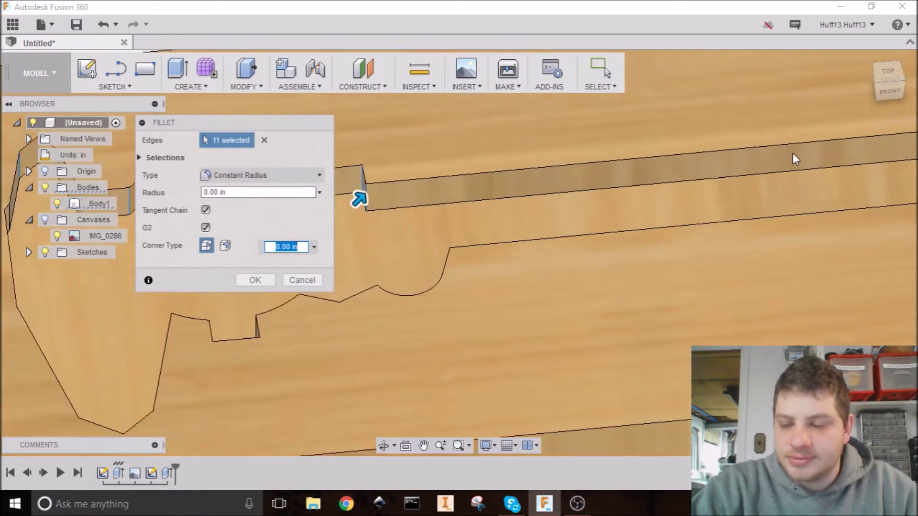
middle_click_drag(902, 146, 741, 172)
scroll(740, 171, "down", 5)
scroll(669, 194, "up", 8)
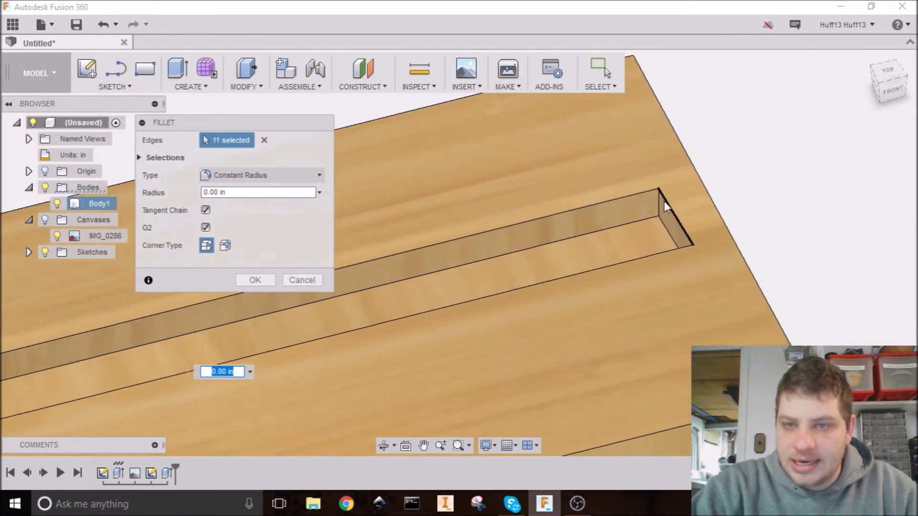
left_click(658, 206)
scroll(657, 208, "down", 3)
middle_click_drag(655, 208, 731, 208, "shift")
left_click(730, 208)
scroll(673, 314, "down", 3)
scroll(696, 274, "down", 2)
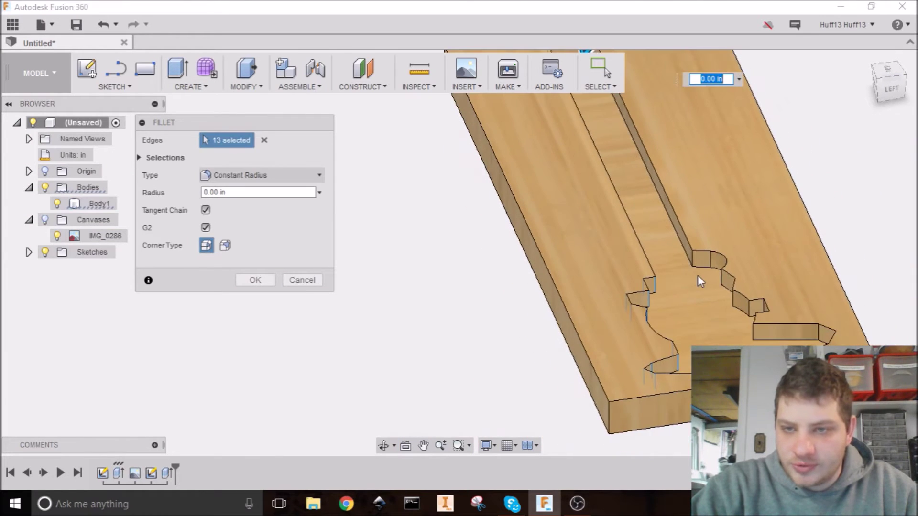
Add the vertical edges where the beam meets the thumb-roller curve and along the adjoining zigzag wall to the fillet.
scroll(690, 242, "up", 5)
left_click(691, 242)
middle_click_drag(719, 245, 773, 235, "shift")
left_click(759, 232)
left_click(791, 230)
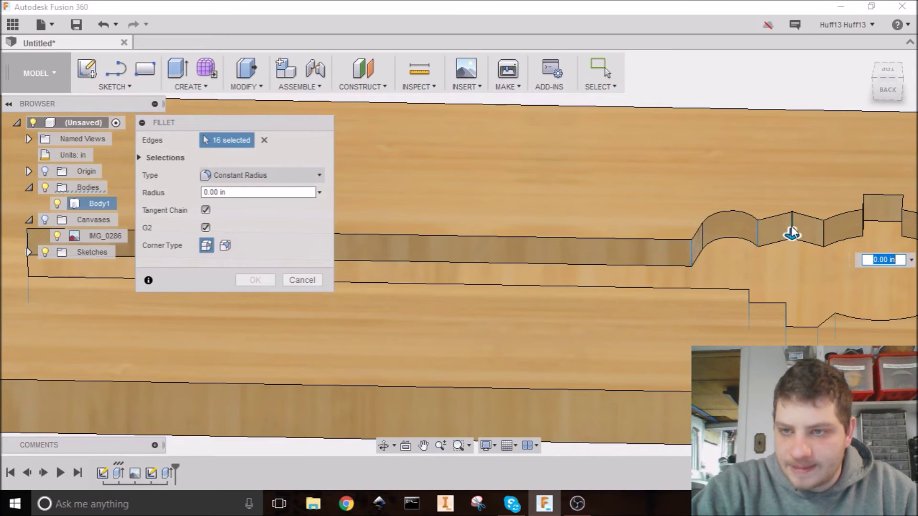
left_click(822, 236)
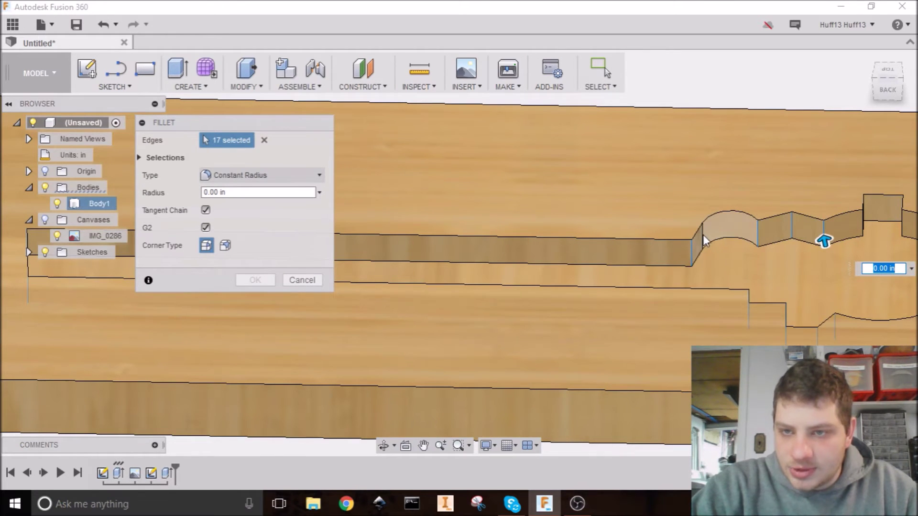
scroll(700, 237, "up", 5)
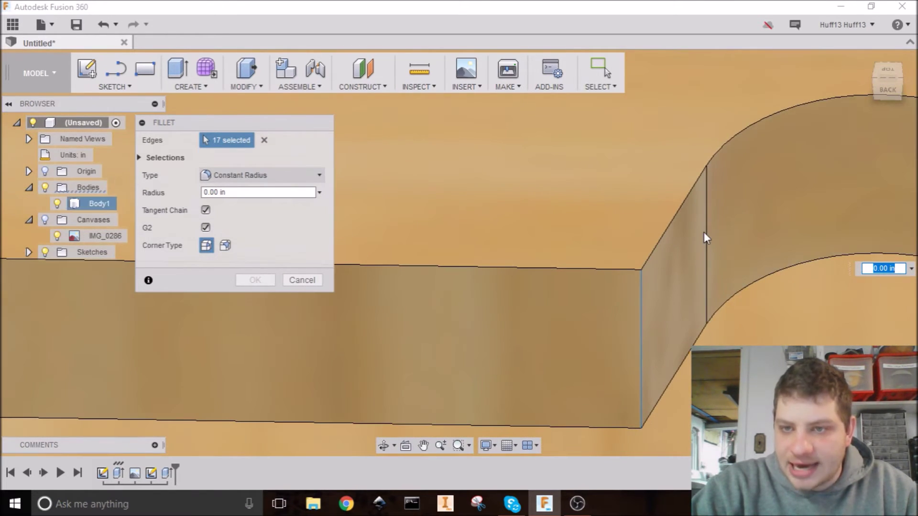
scroll(706, 238, "down", 5)
scroll(447, 258, "down", 2)
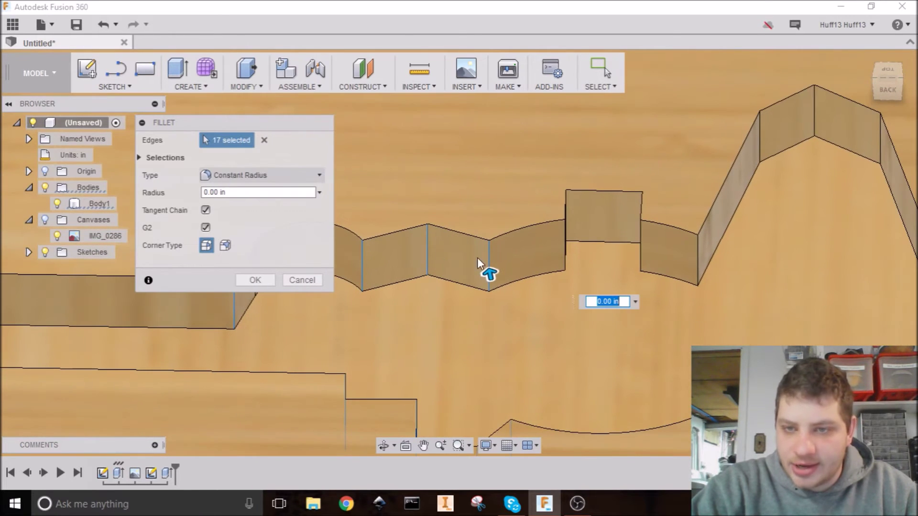
Add the vertical edges of the rectangular notch and the corner at the base of the long jaw to the fillet.
left_click(566, 244)
middle_click_drag(566, 244, 525, 249, "shift")
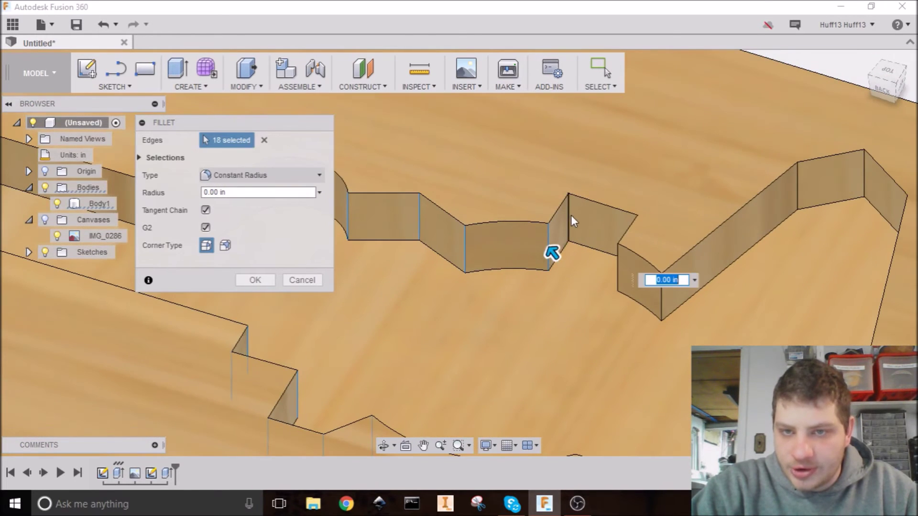
left_click(568, 219)
middle_click_drag(570, 216, 650, 191, "shift")
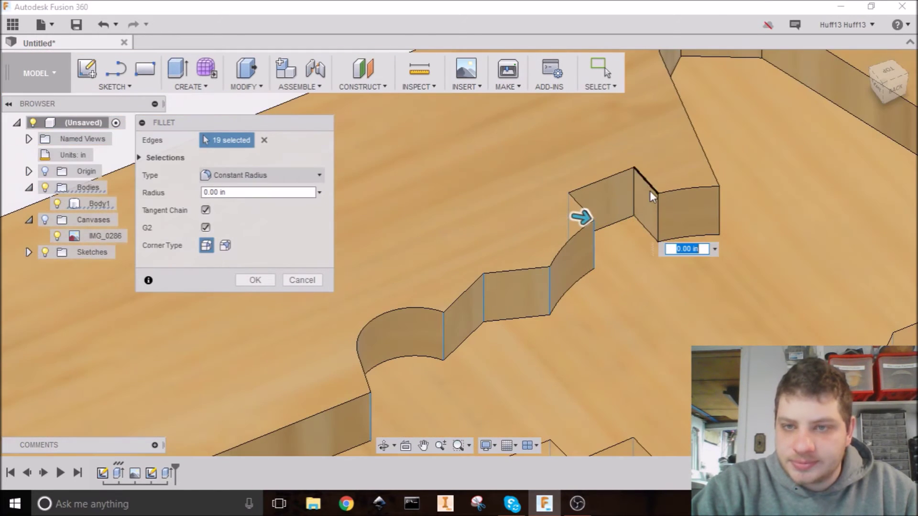
left_click(658, 216)
left_click(719, 213)
middle_click_drag(719, 213, 527, 244, "shift")
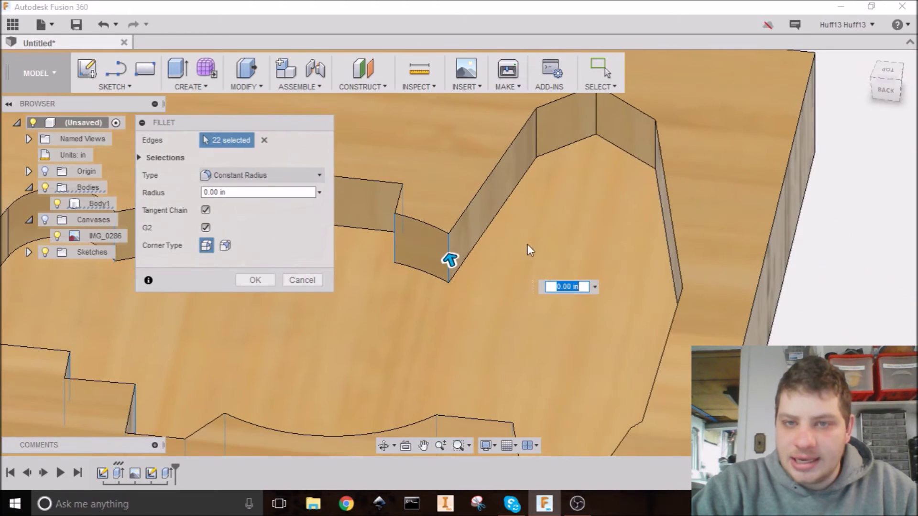
Add the vertical edges around the long jaw's tip and the corner on the pocket's back wall to the fillet.
left_click(539, 140)
left_click(597, 121)
middle_click_drag(598, 124, 454, 179, "shift")
left_click(642, 114)
left_click(580, 174)
middle_click_drag(577, 194, 612, 206, "shift")
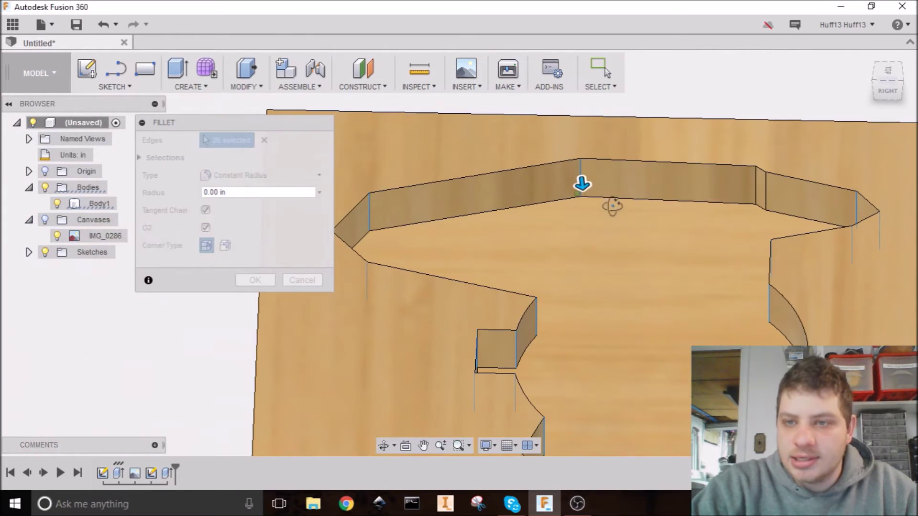
Add the two closely spaced vertical edges on the back wall near the short jaw to the fillet.
middle_click_drag(644, 178, 449, 171)
scroll(536, 175, "up", 3)
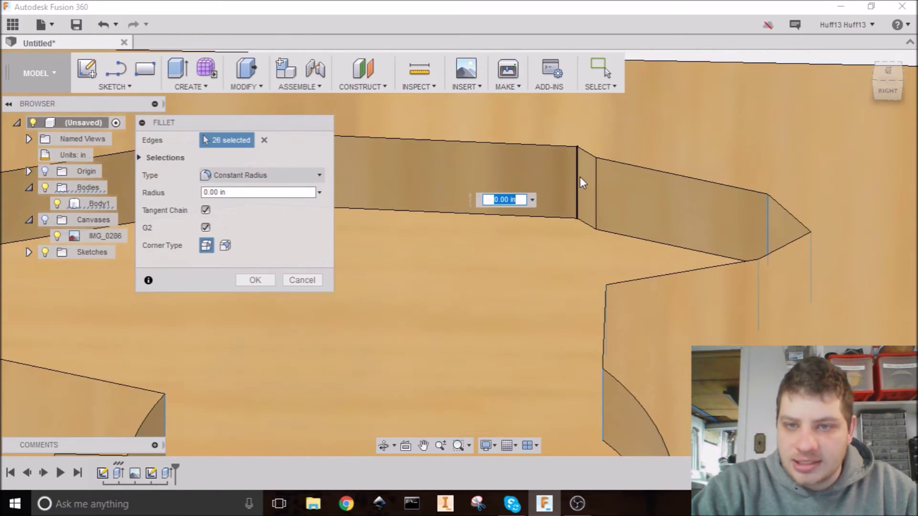
left_click(581, 180)
left_click(595, 190)
mouse_move(595, 190)
middle_mouse_down("shift")
mouse_move(646, 248)
mouse_move(598, 185)
middle_mouse_up("shift")
Set the fillet radius to 1/16 in for all selected pocket corners.
scroll(646, 249, "down", 3)
scroll(773, 312, "down", 3)
scroll(633, 258, "down", 2)
middle_click_drag(772, 311, 625, 199)
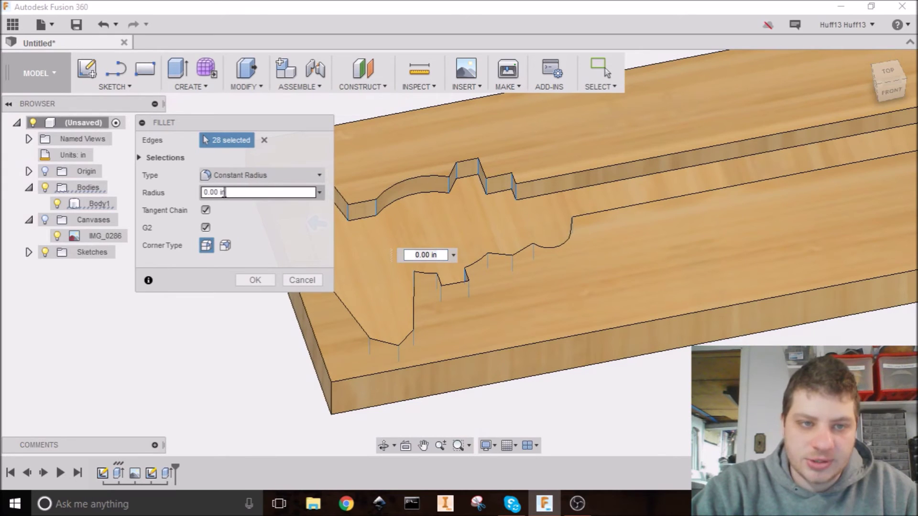
left_click_drag(223, 192, 151, 181)
type("1")
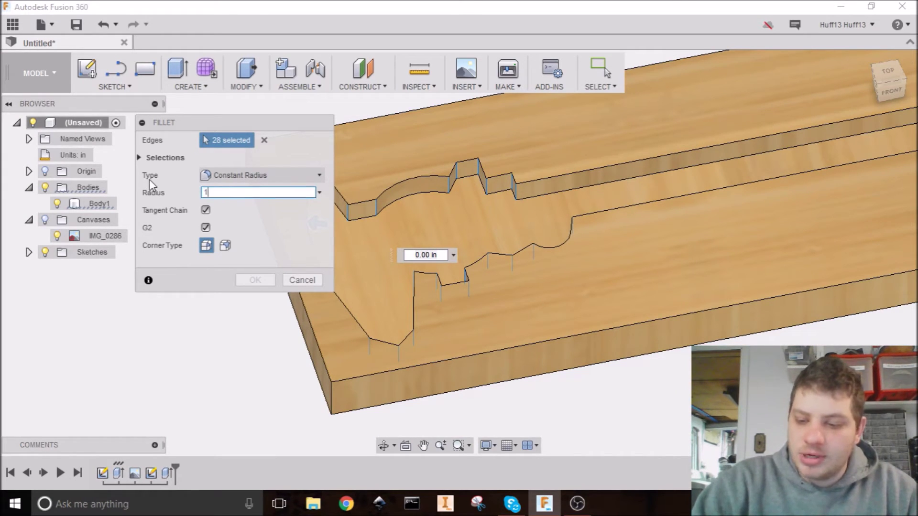
type("/16")
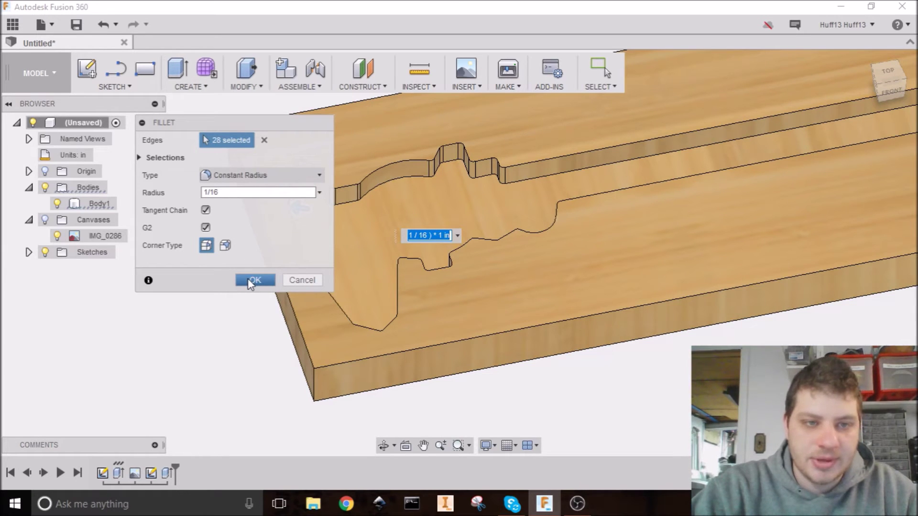
Switch the fillet's G2 option off and back on to compare the rounded corners at close range.
left_click(206, 228)
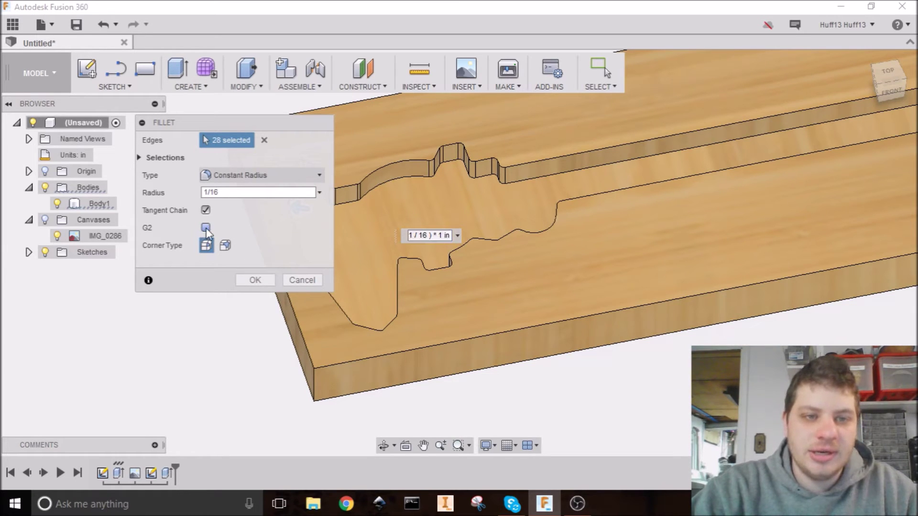
scroll(368, 178, "up", 10)
middle_click_drag(348, 288, 438, 235)
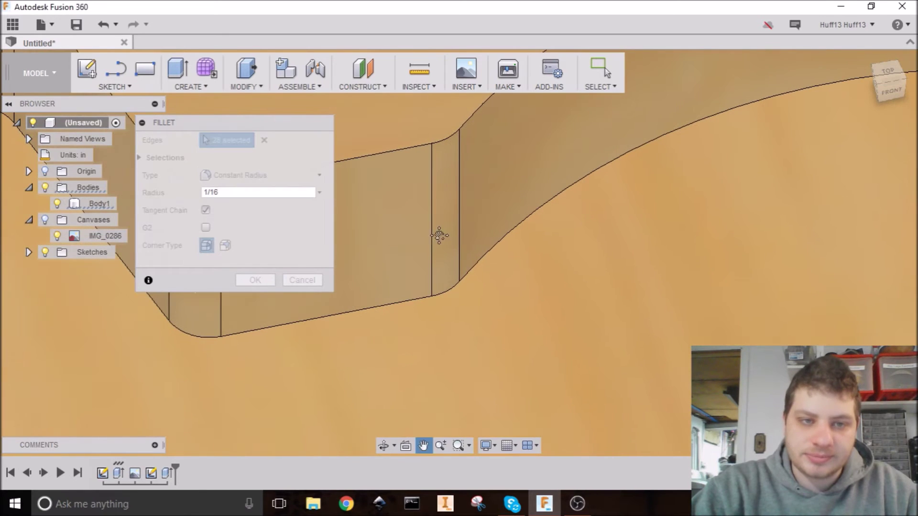
middle_click_drag(423, 200, 600, 174)
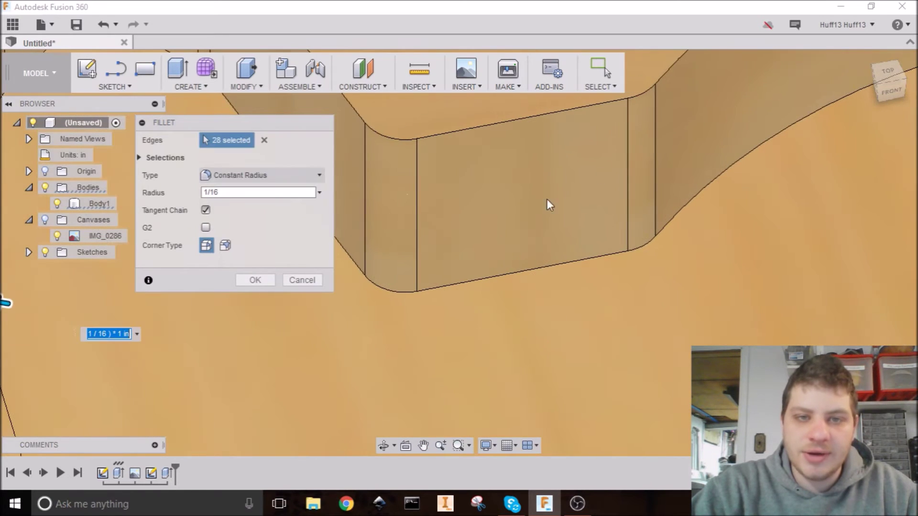
left_click(206, 228)
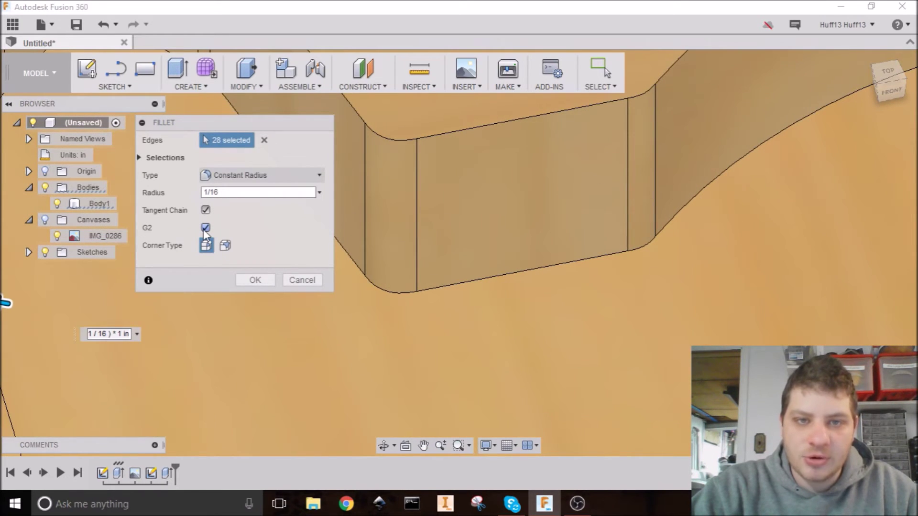
left_click(205, 228)
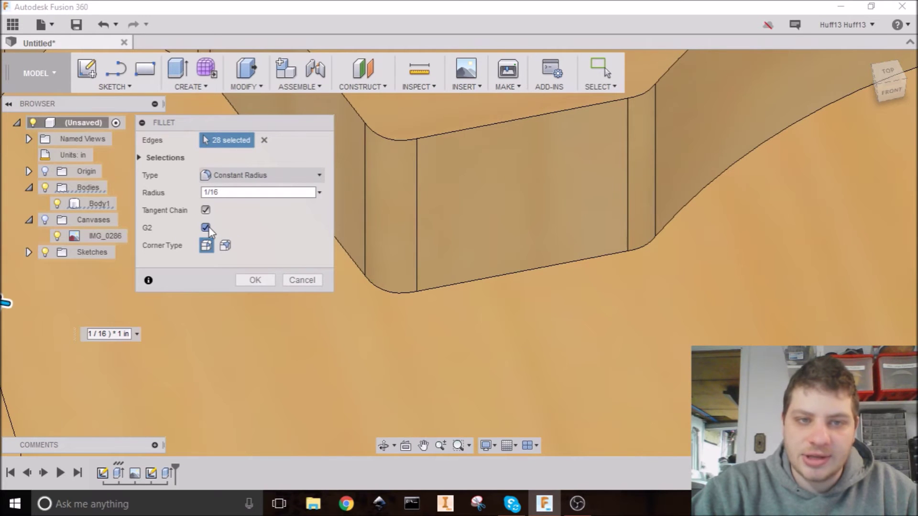
left_click(206, 228)
Check the previewed corners with G2 enabled and apply the 1/16 in fillet to the caliper pocket.
scroll(462, 219, "down", 5)
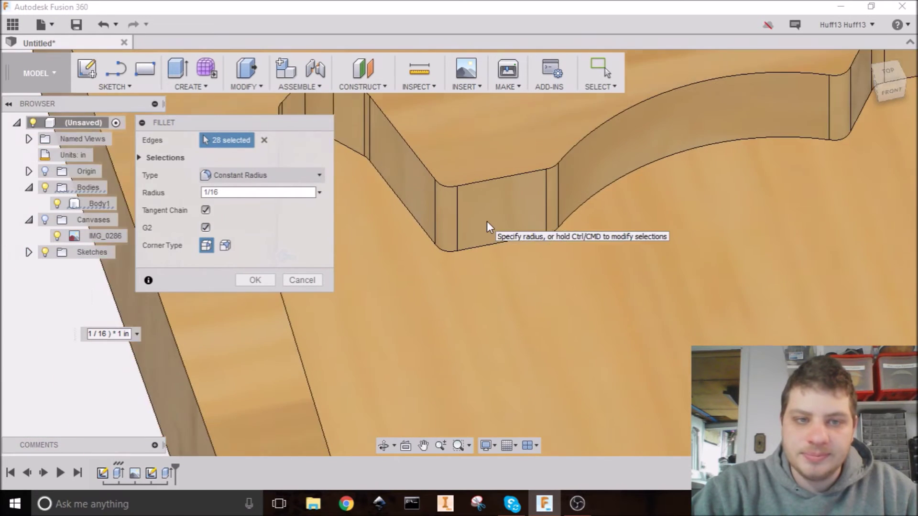
scroll(670, 248, "up", 5)
middle_click_drag(670, 248, 514, 234)
scroll(643, 228, "down", 3)
scroll(514, 235, "down", 2)
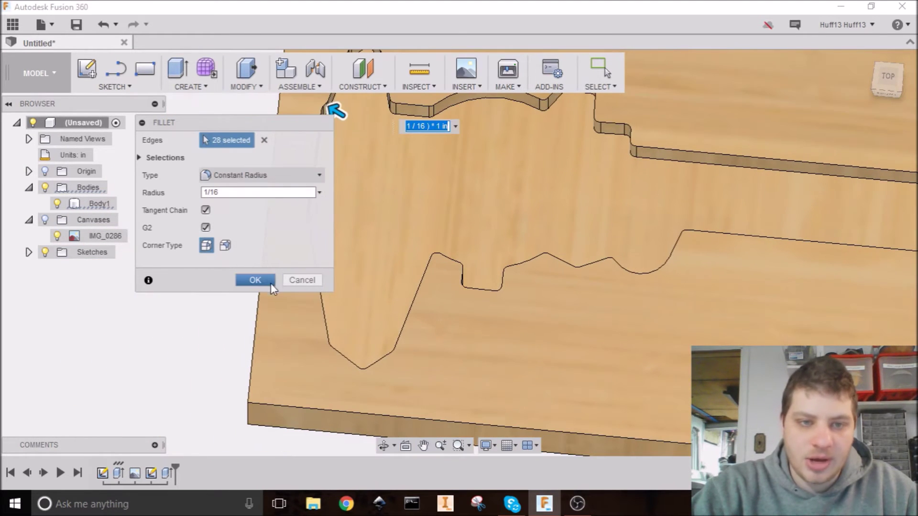
left_click(265, 280)
scroll(420, 215, "down", 3)
middle_click_drag(420, 215, 455, 188, "shift")
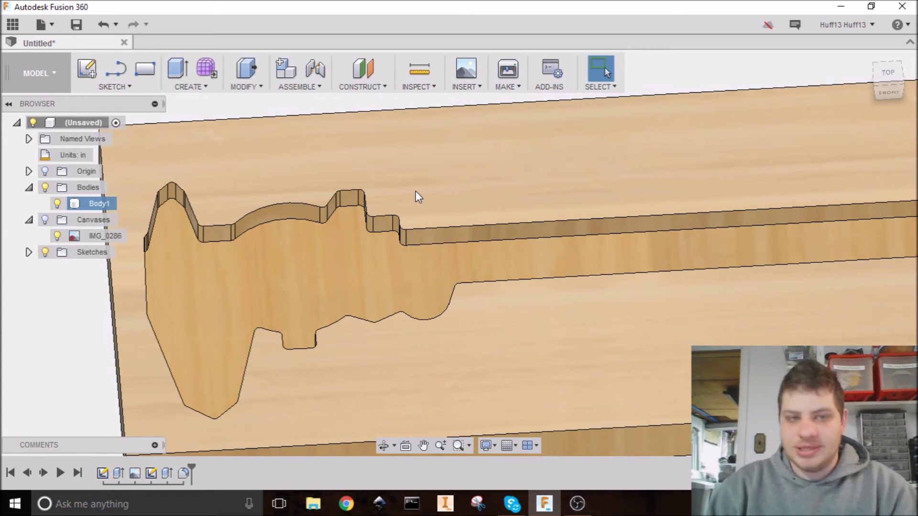
Create a new sketch on the board's top face.
scroll(446, 166, "down", 5)
middle_click_drag(468, 182, 467, 207, "shift")
key("s")
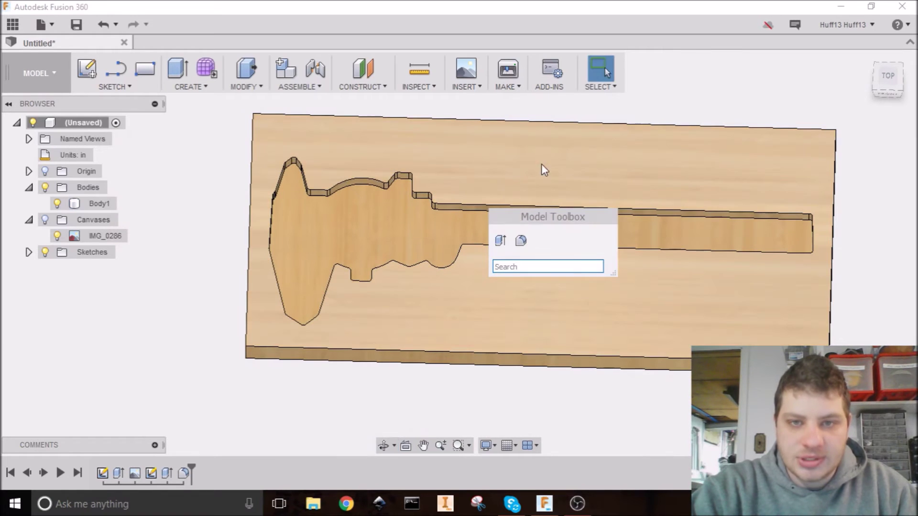
key("Escape")
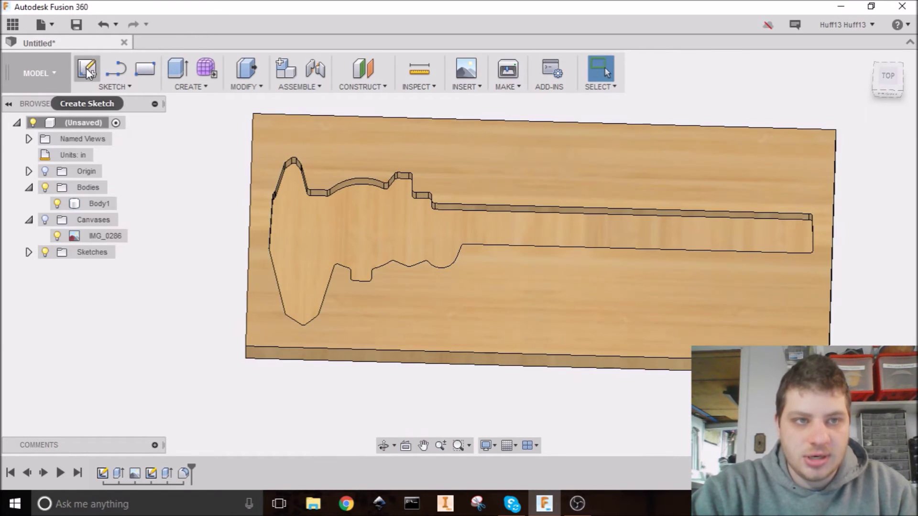
left_click(86, 68)
left_click(509, 164)
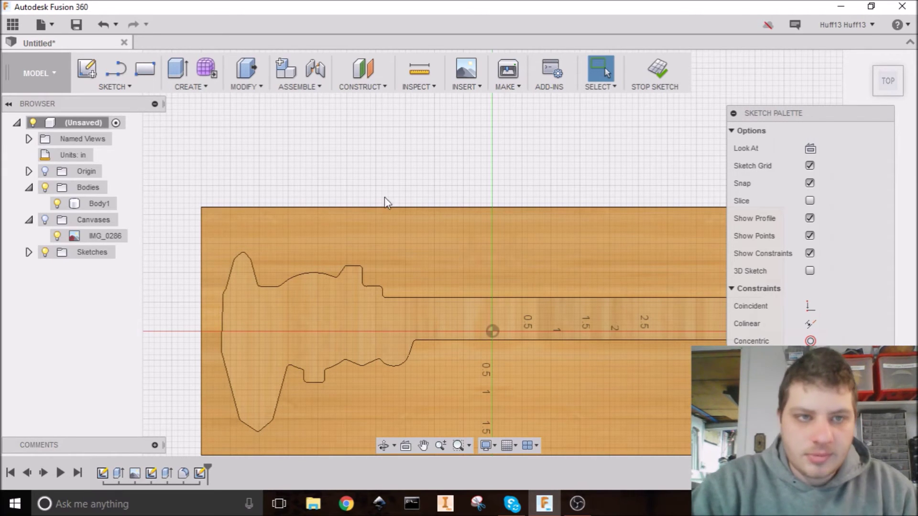
left_click(144, 69)
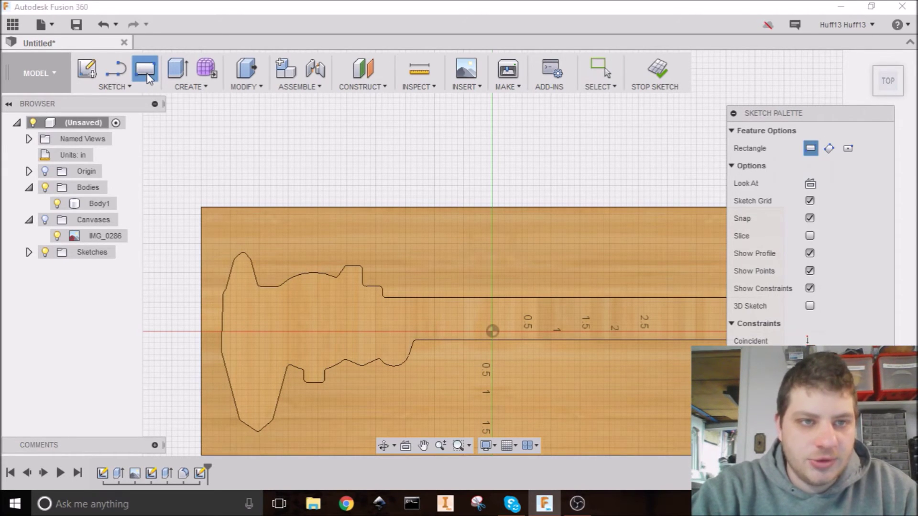
scroll(550, 282, "down", 2)
mouse_move(550, 282)
middle_mouse_down()
mouse_move(496, 208)
mouse_move(468, 222)
middle_mouse_up()
key("Escape")
Start a center rectangle at the midpoint of the board's upper edge, 0.9 in high and 1.52 in wide.
left_click(125, 86)
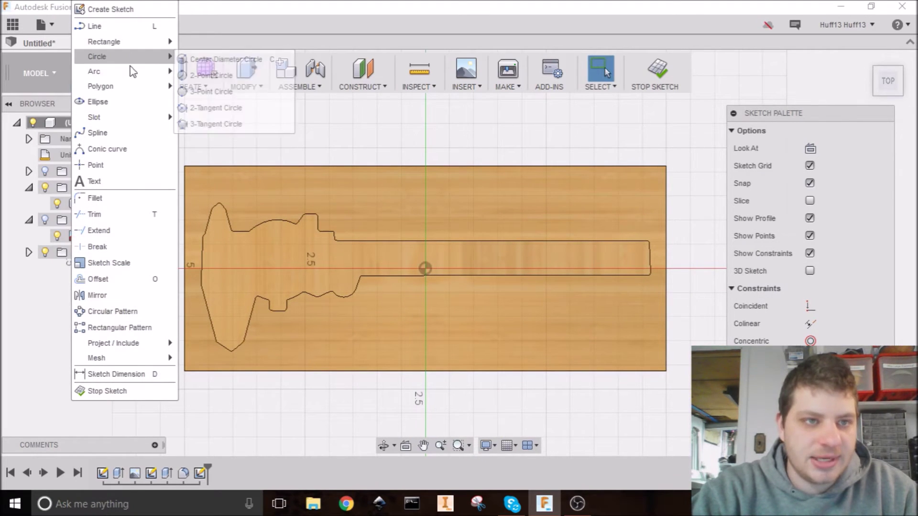
mouse_move(124, 42)
left_click(225, 77)
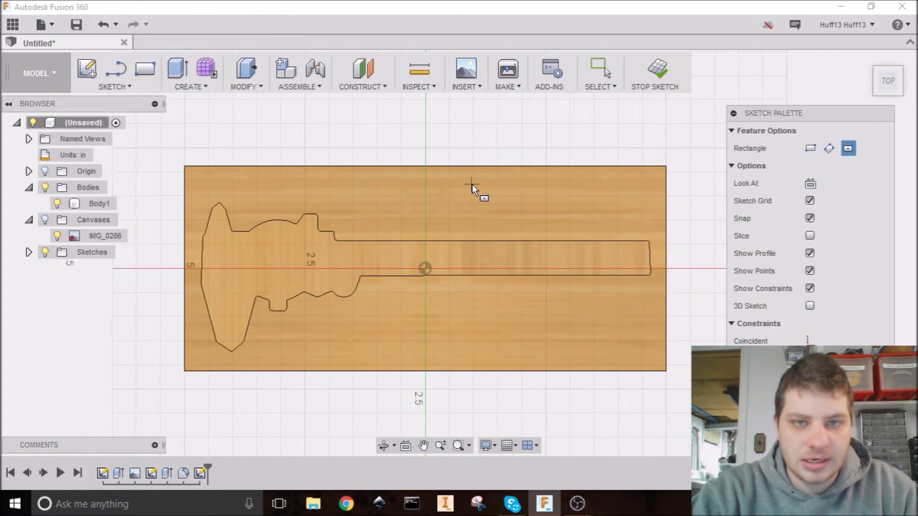
scroll(420, 187, "up", 3)
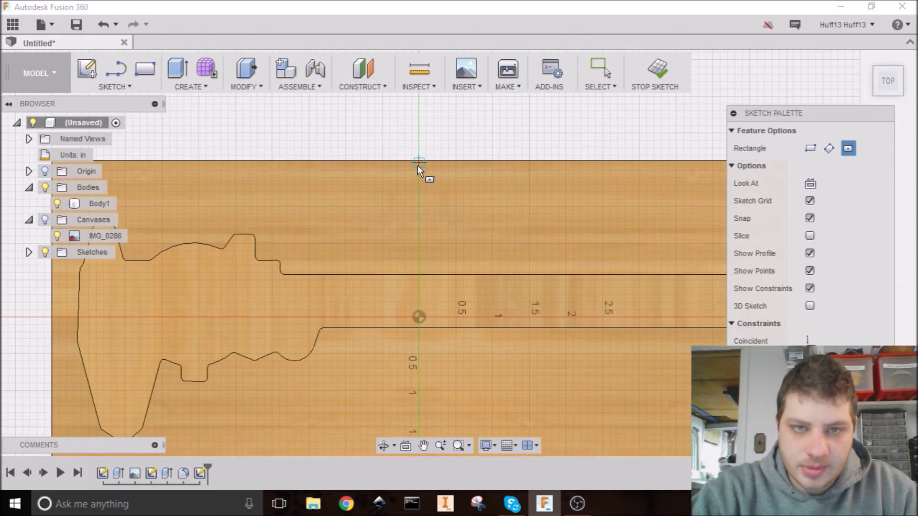
left_click(419, 161)
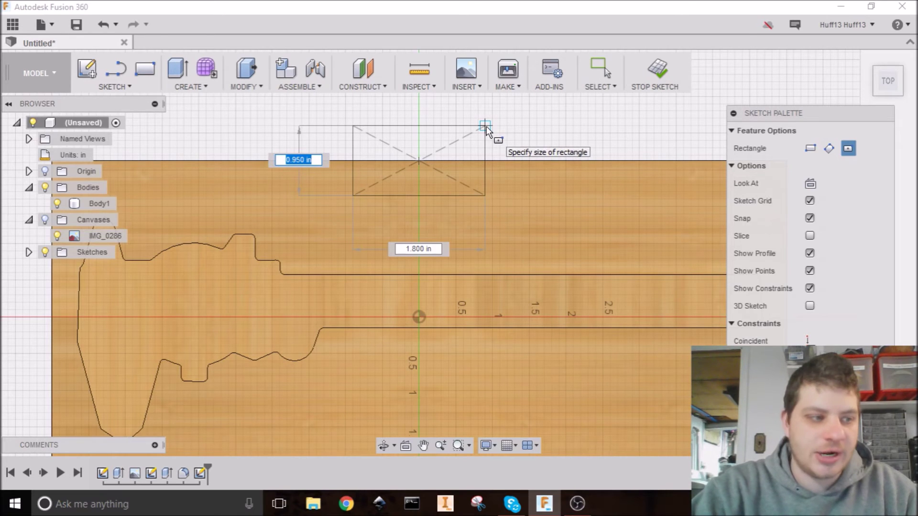
key("BackSpace")
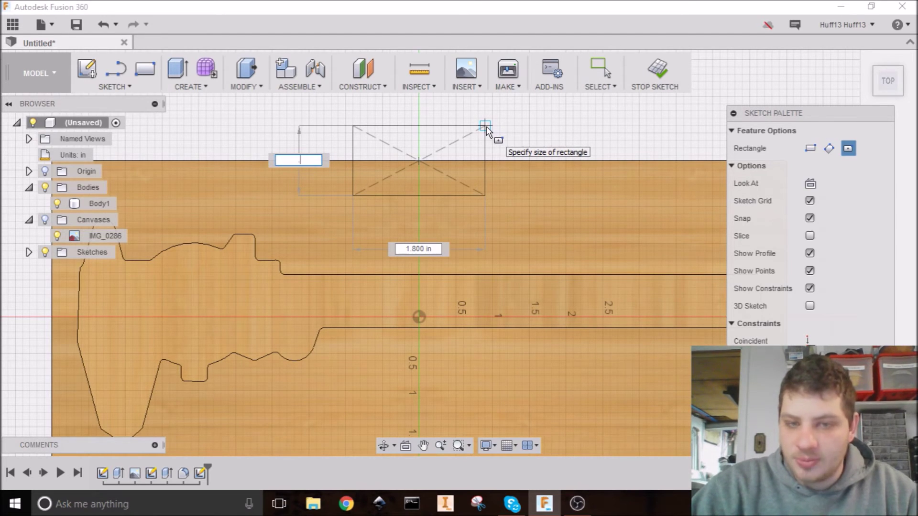
type("0.9")
key("Tab")
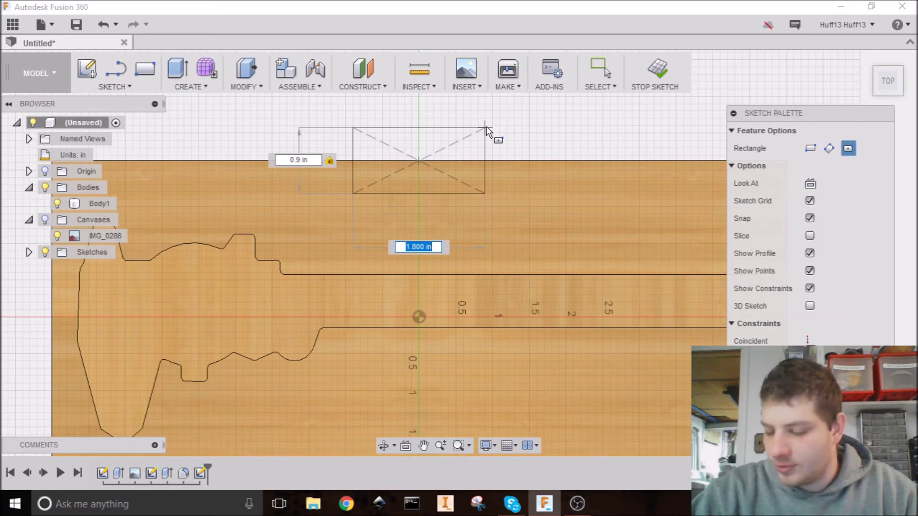
type("1.5")
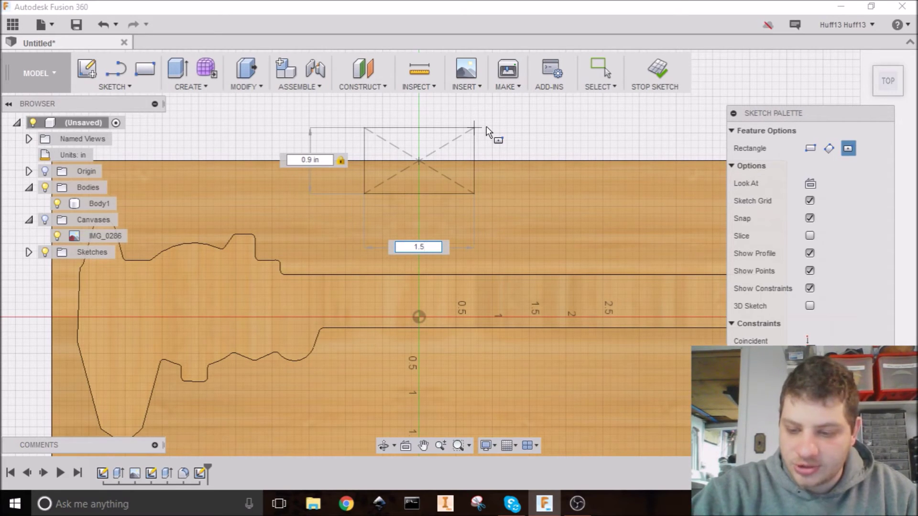
type("2")
key("Tab")
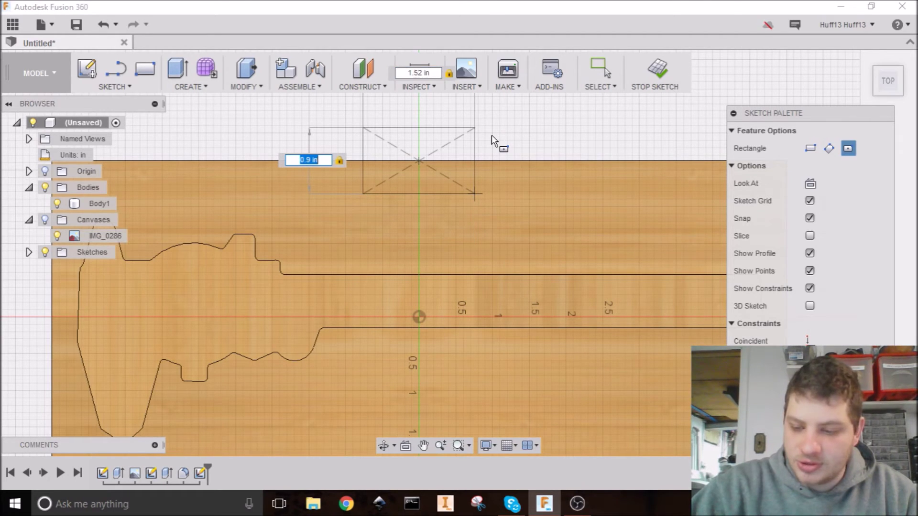
Set the rectangle's height to 0.92 in, complete it and finish the sketch.
type(".92")
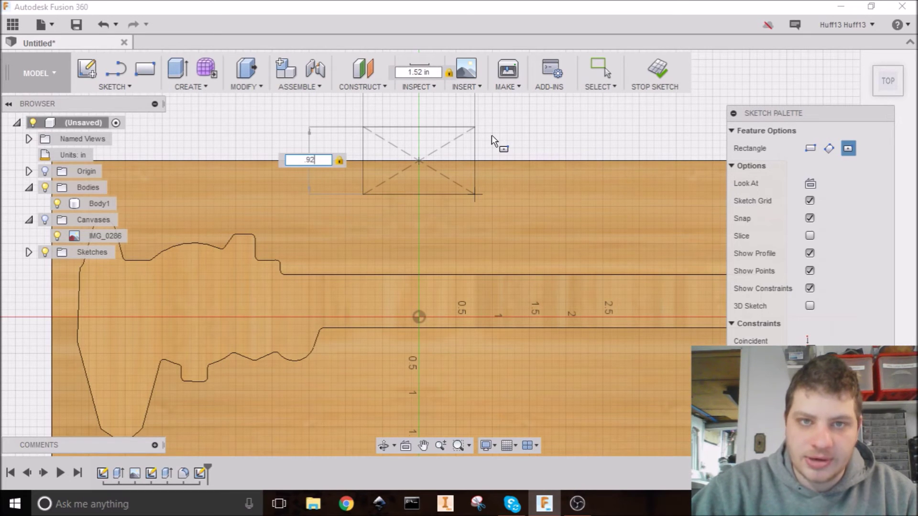
key("Return")
key("Escape")
middle_click_drag(491, 139, 496, 164)
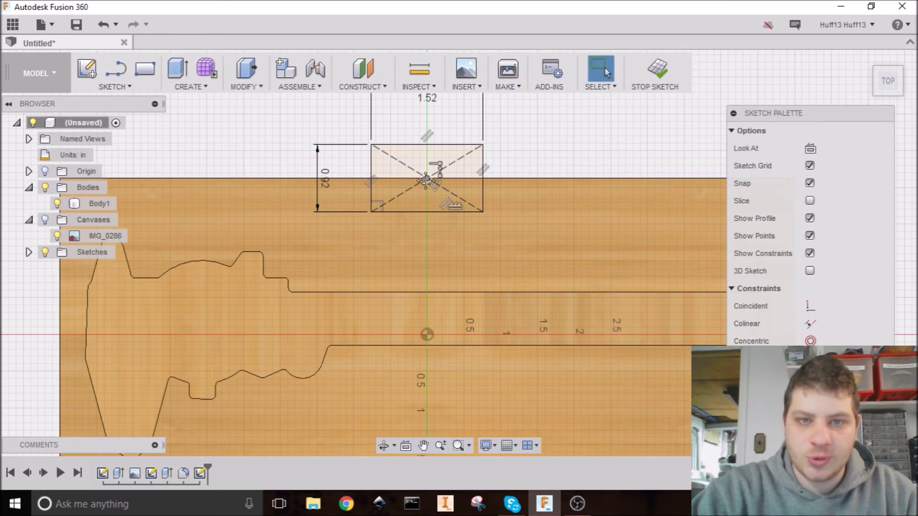
scroll(430, 181, "down", 2)
middle_click_drag(430, 180, 413, 229)
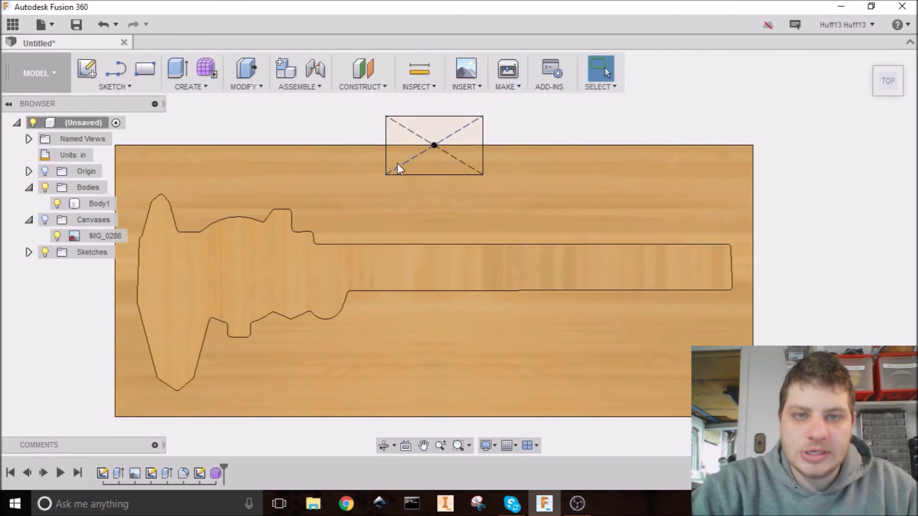
Extrude the half of the rectangle lying on the board as a cut, pulled -0.20 in into the wood.
middle_click_drag(397, 165, 420, 123, "shift")
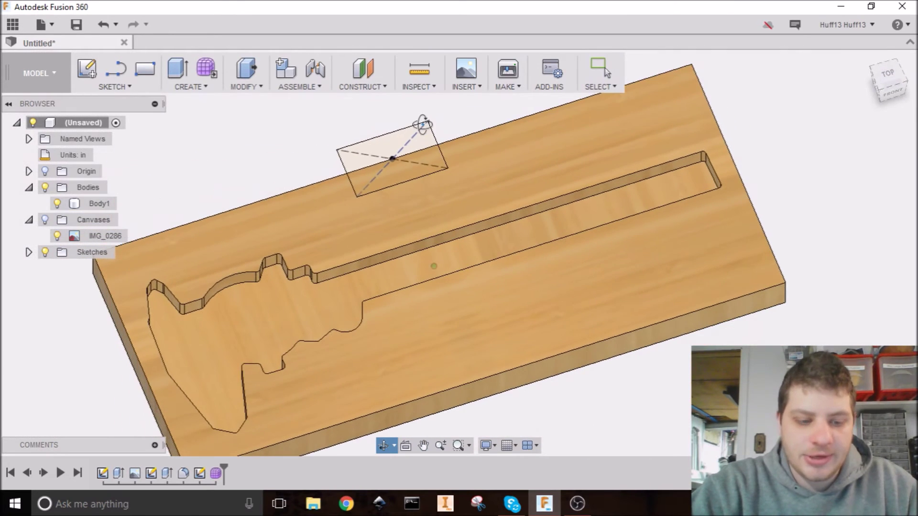
key("e")
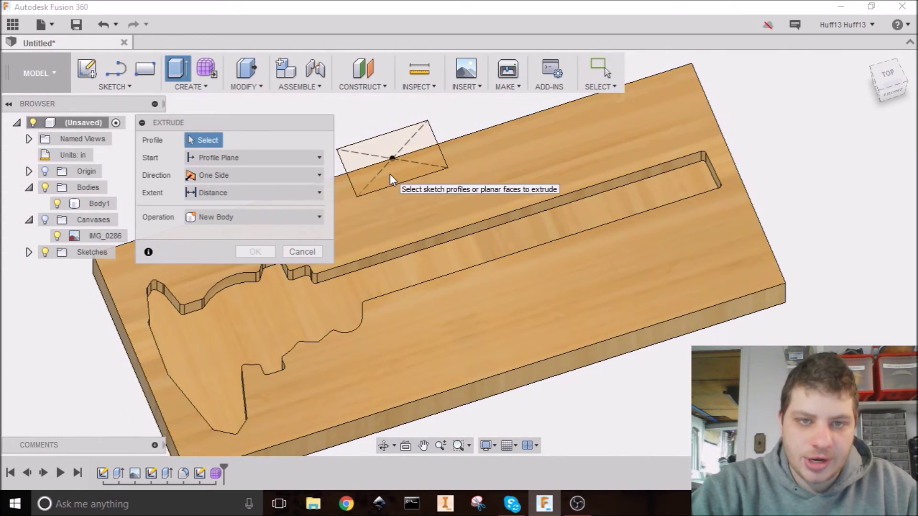
left_click(391, 180)
middle_click_drag(396, 217, 483, 194)
left_click(226, 258)
left_click(228, 286)
mouse_move(486, 137)
left_mouse_down()
mouse_move(488, 152)
mouse_move(491, 145)
left_mouse_up()
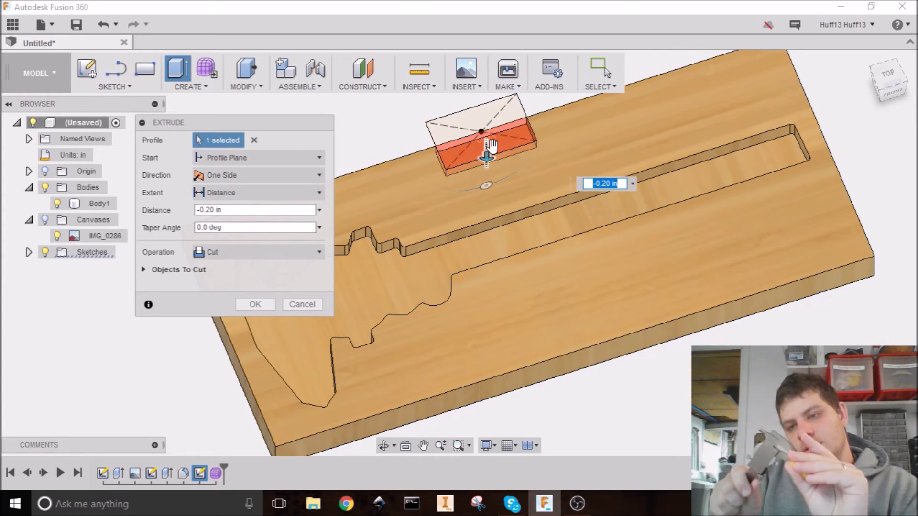
Set the notch cut's extrude distance to -0.22 in and apply the cut.
key("BackSpace")
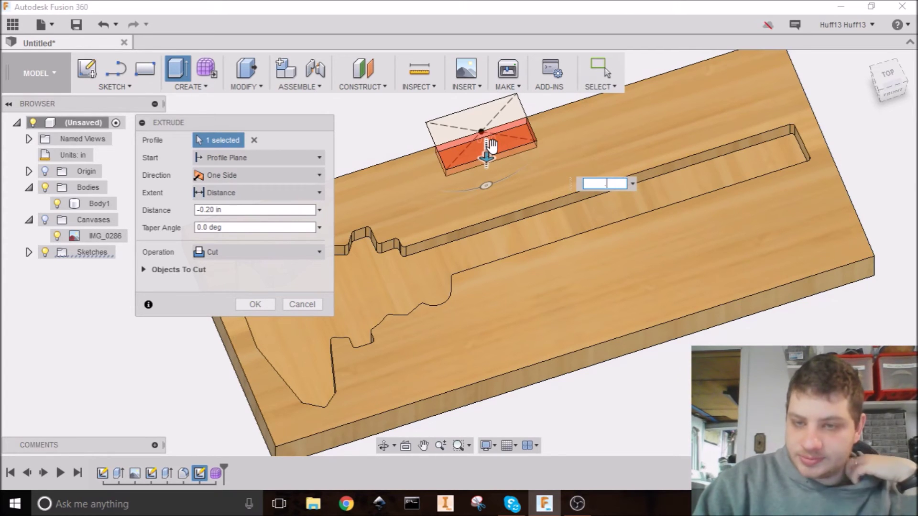
type(".22")
key("Return")
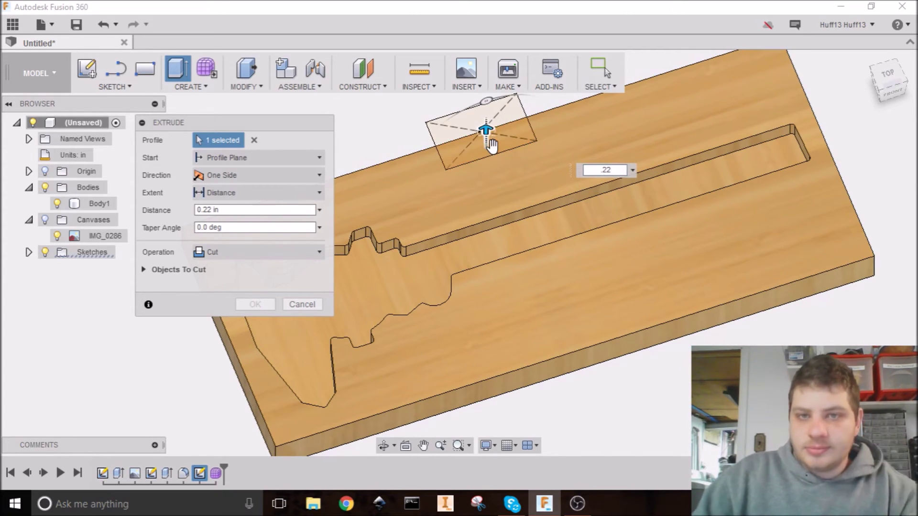
left_click(599, 169)
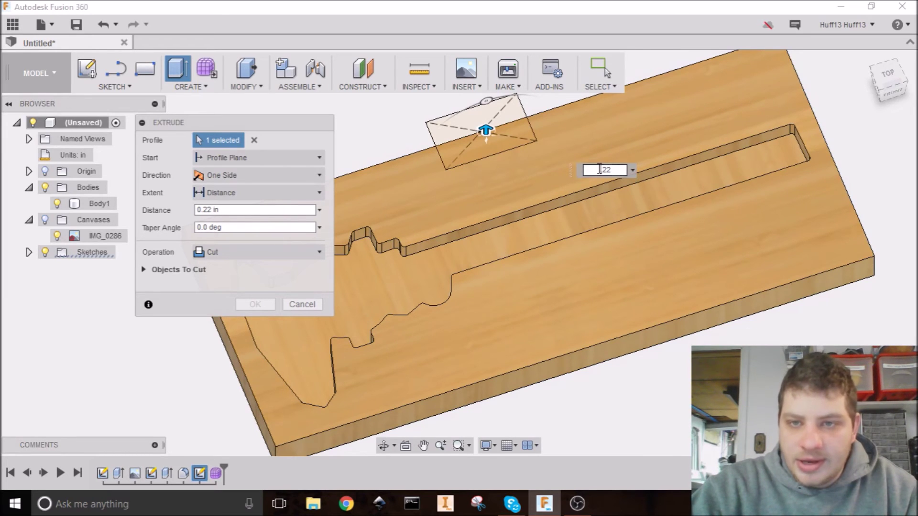
type("-")
key("Return")
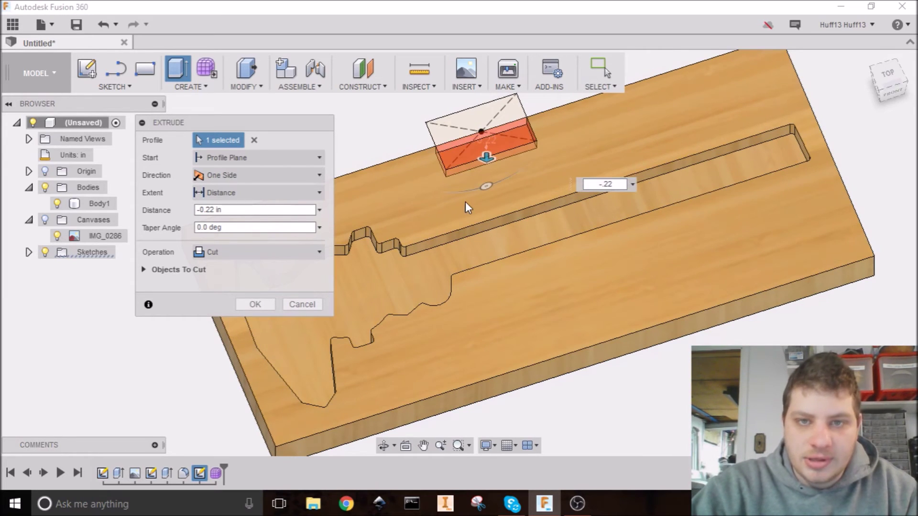
scroll(481, 133, "up", 3)
left_click(312, 254)
left_click(381, 214)
left_click(255, 305)
Start a rectangular pattern of features and choose the notch's extrude cut as the object.
middle_click_drag(412, 254, 378, 269, "shift")
left_click(256, 85)
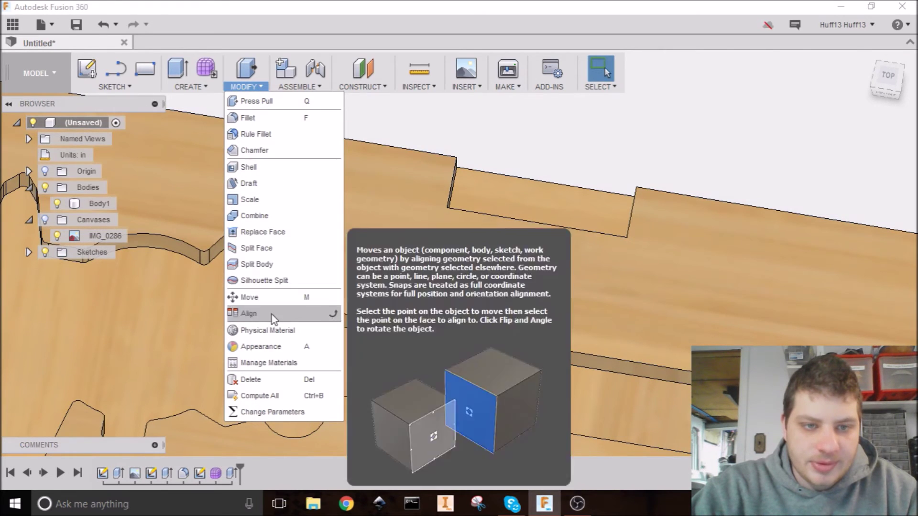
left_click(191, 86)
mouse_move(216, 348)
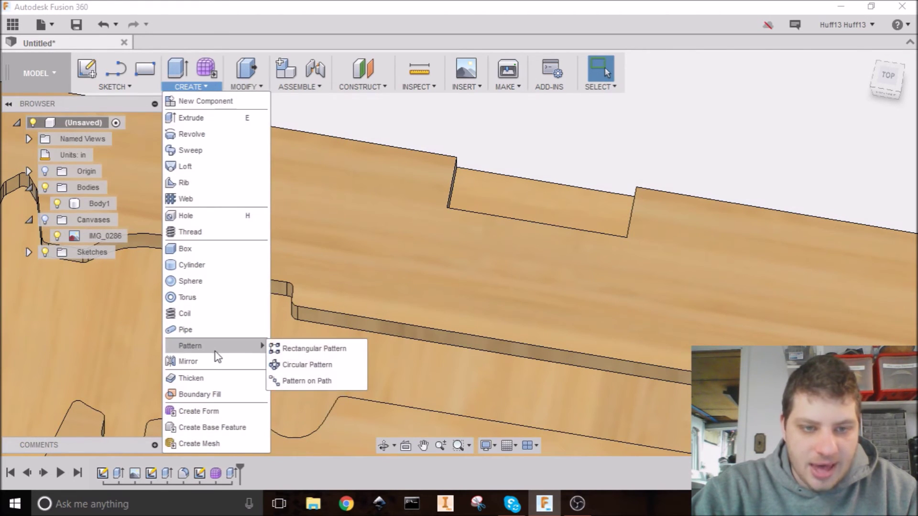
left_click(292, 349)
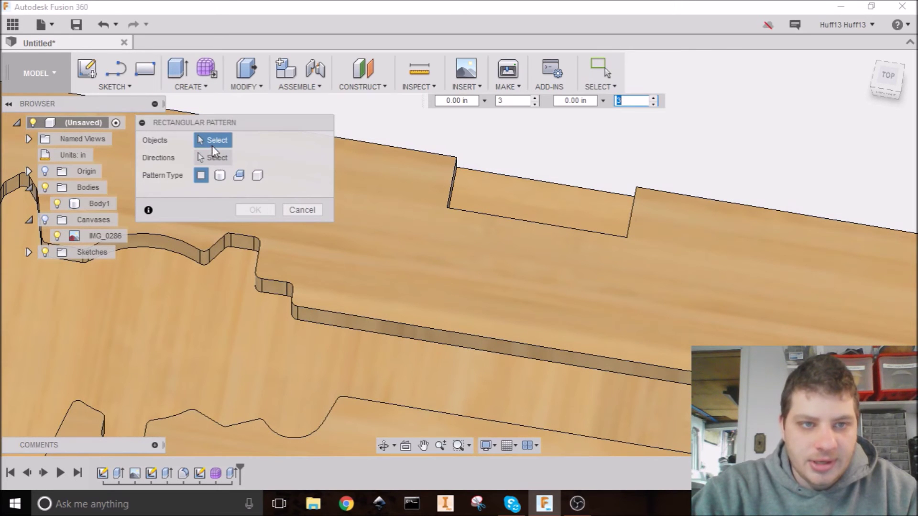
left_click(240, 177)
left_click(534, 187)
middle_click_drag(535, 186, 656, 196, "shift")
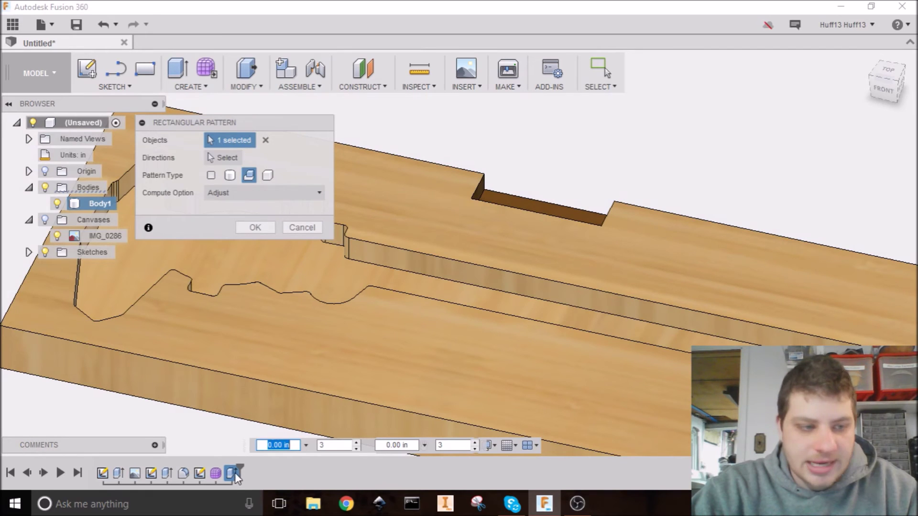
middle_click_drag(453, 272, 470, 281, "shift")
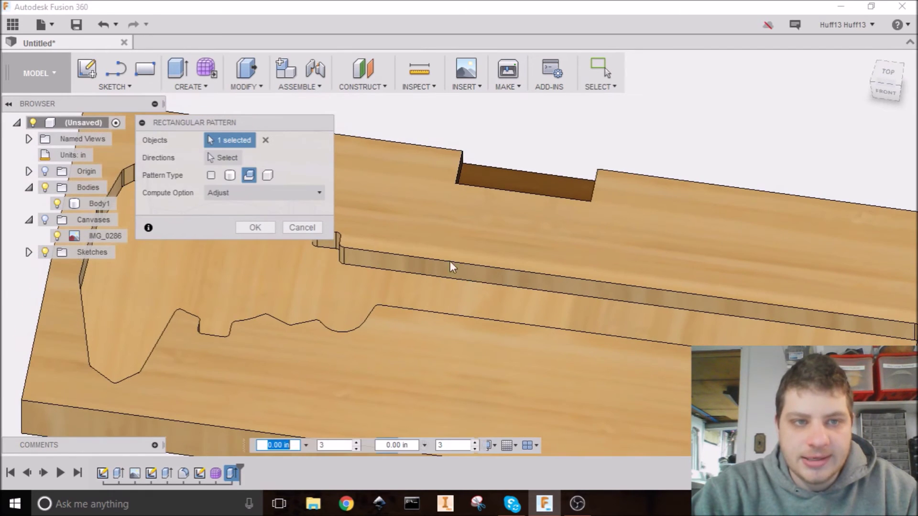
Pattern the notch along the board's upper edge with quantity 3, symmetric direction and 3 in distance.
left_click(223, 160)
left_click(680, 182)
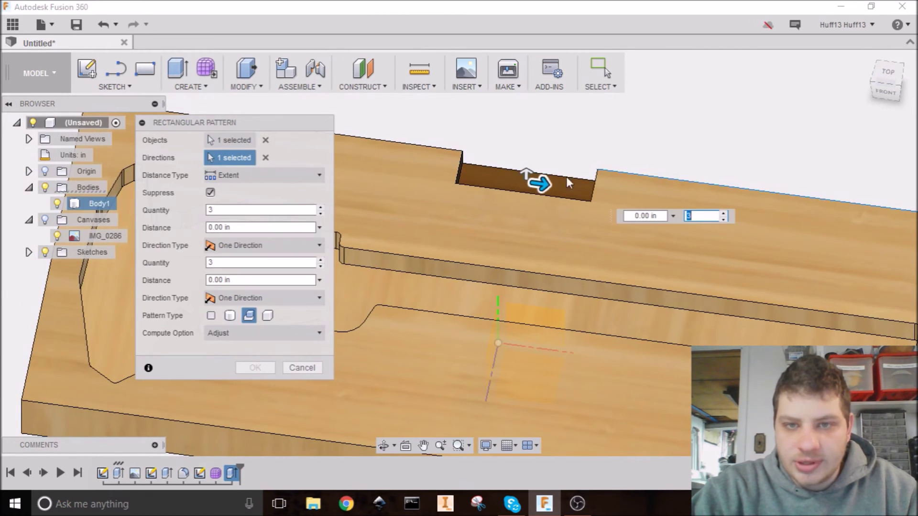
scroll(492, 208, "down", 3)
middle_click_drag(492, 207, 502, 216, "shift")
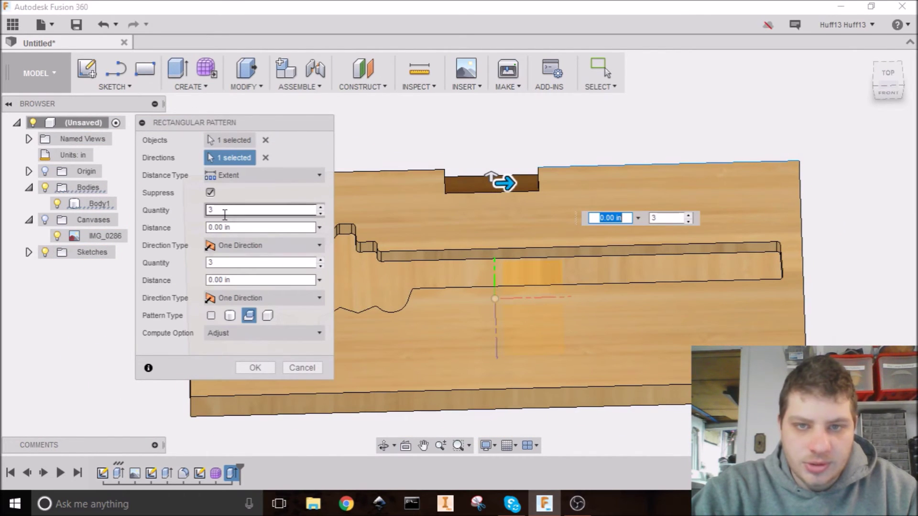
left_click(225, 228)
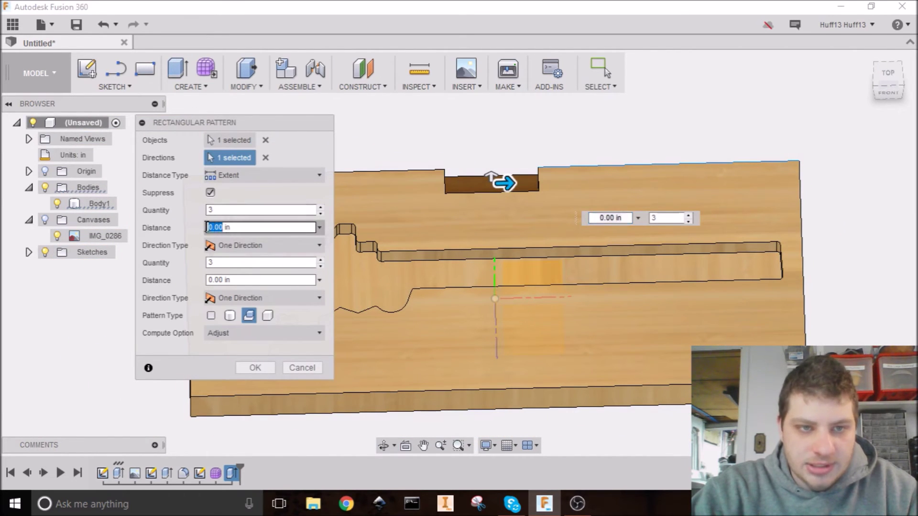
left_click(263, 245)
left_click(236, 276)
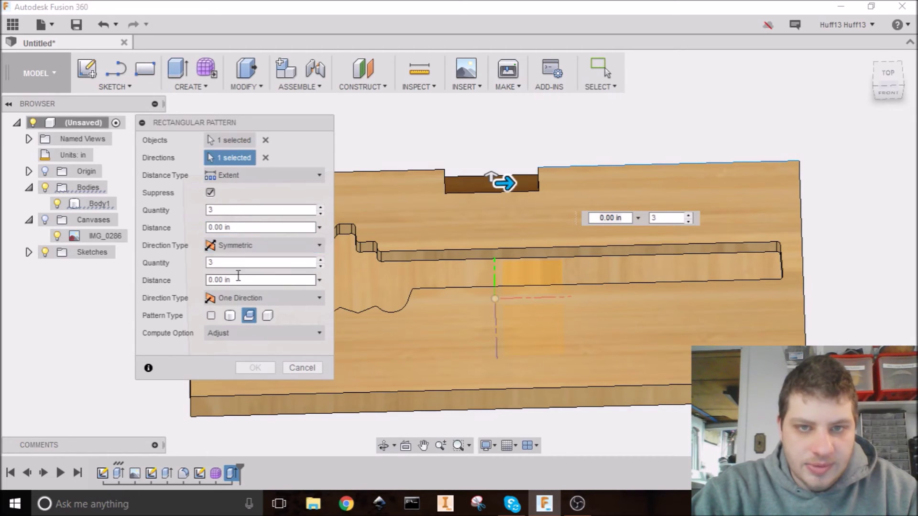
left_click_drag(229, 228, 173, 221)
type("3")
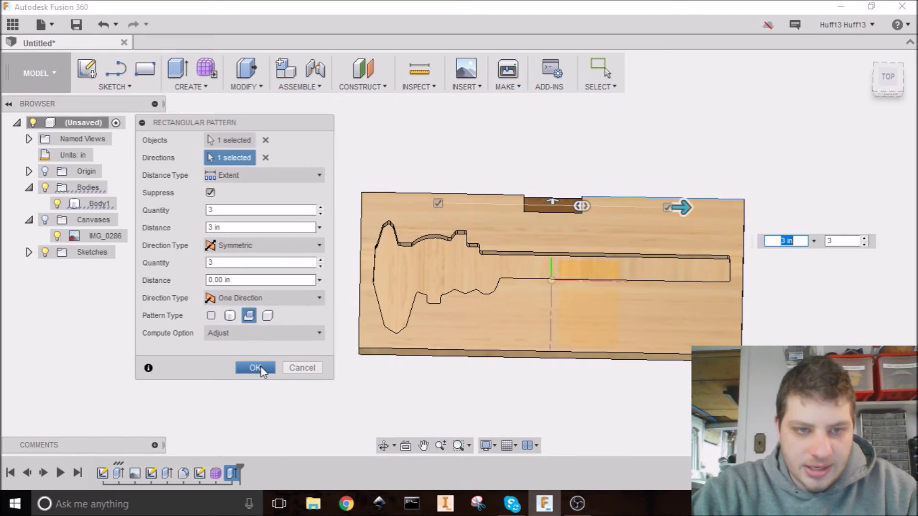
left_click(255, 368)
middle_click_drag(575, 256, 512, 187, "shift")
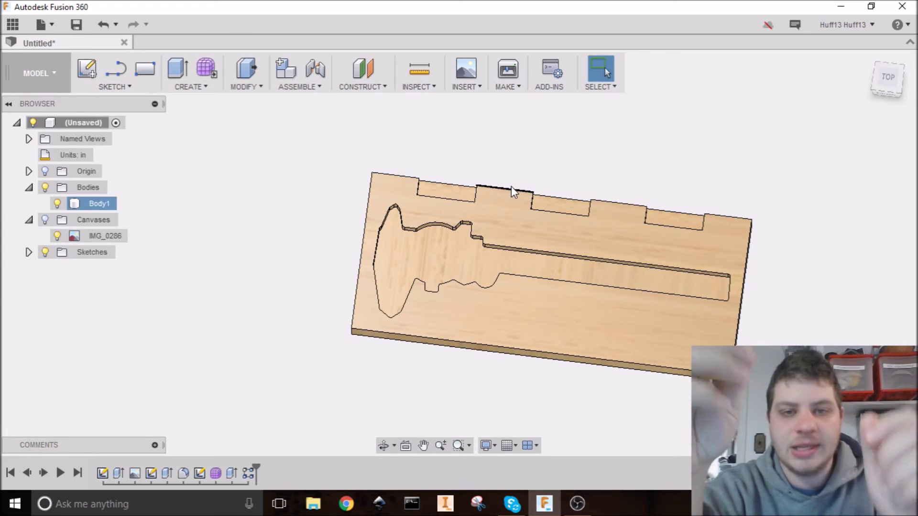
Save the design under the file name "Caliper case bottom".
scroll(534, 333, "down", 2)
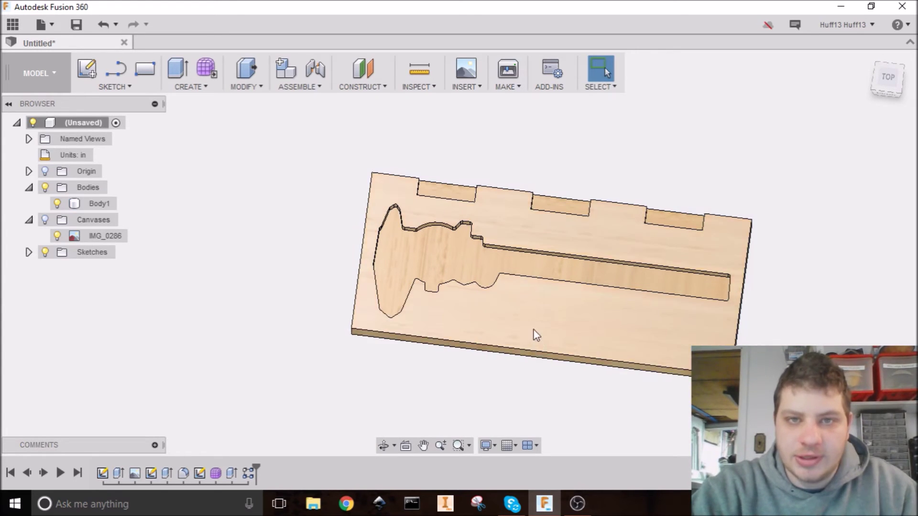
middle_click_drag(423, 275, 335, 181, "shift")
left_click(28, 72)
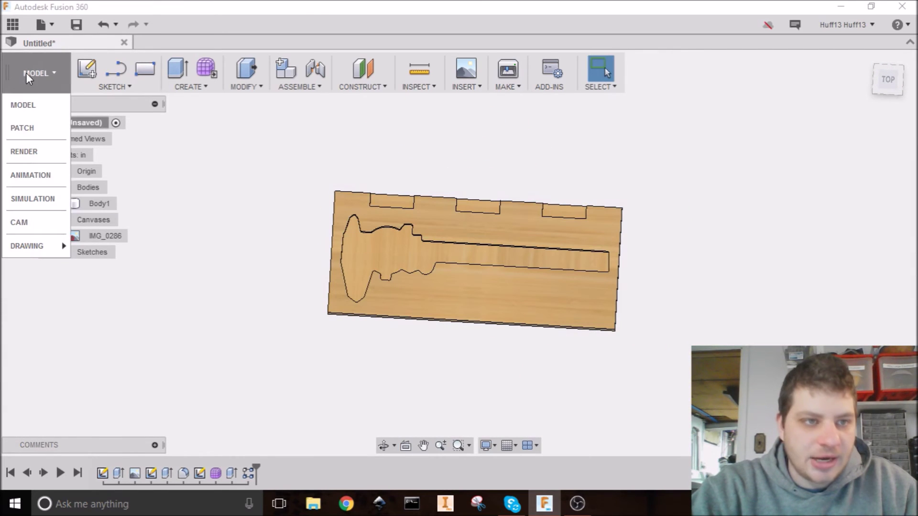
left_click(76, 25)
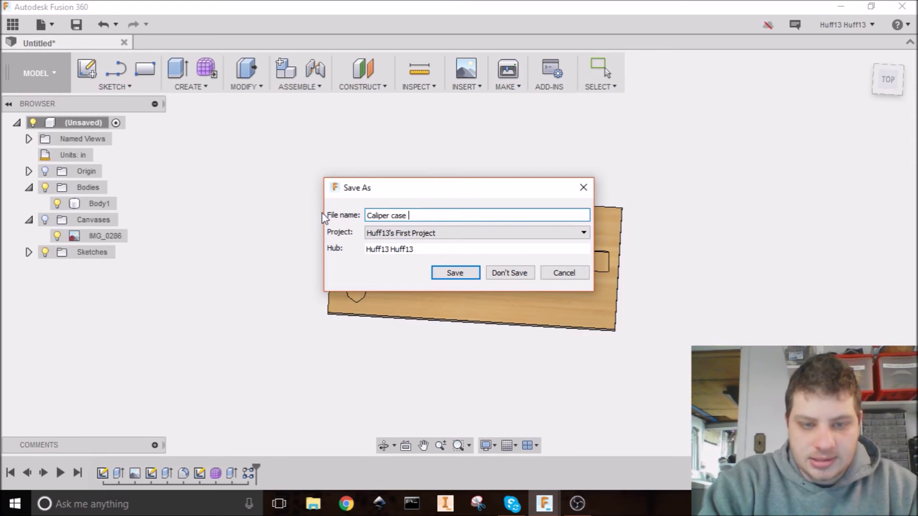
left_click(454, 270)
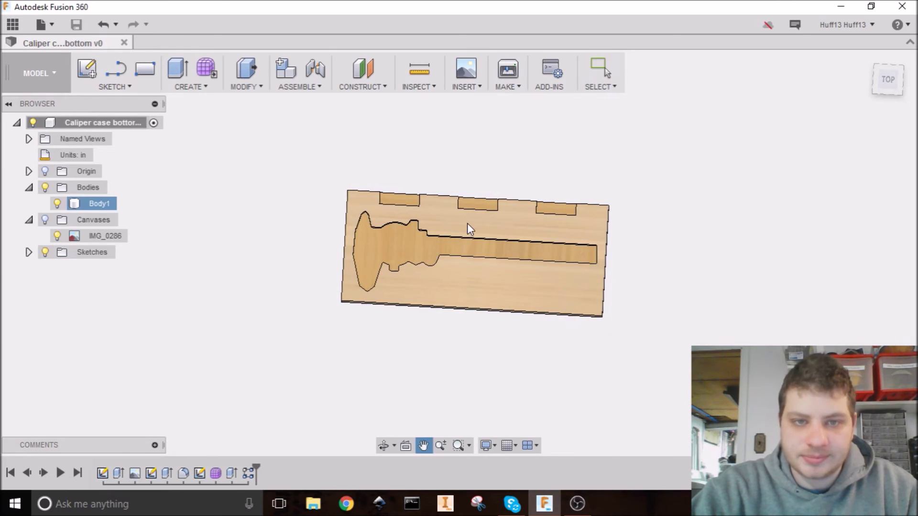
middle_click_drag(389, 198, 370, 188)
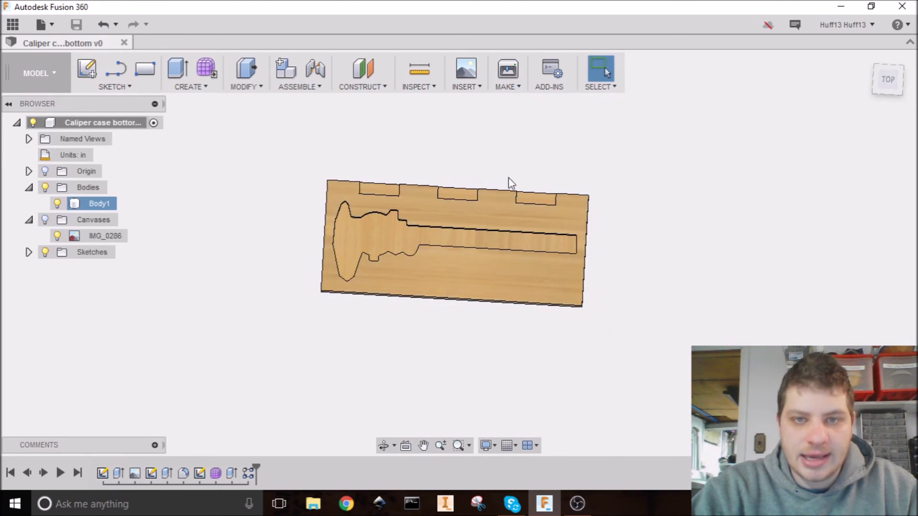
scroll(496, 220, "up", 1)
middle_click_drag(495, 220, 428, 221)
scroll(427, 221, "up", 1)
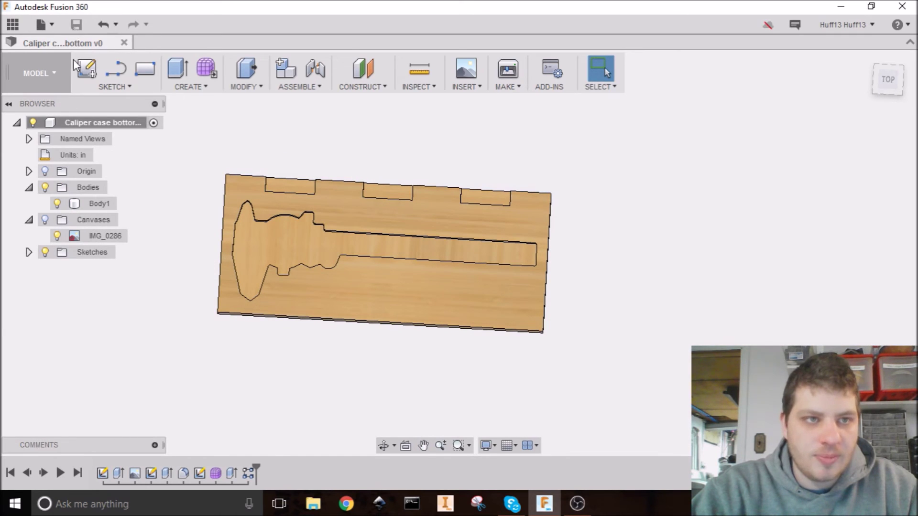
Save a copy of the design under the file name "Caliper case top v0".
middle_click_drag(166, 197, 184, 176, "shift")
scroll(184, 176, "up", 1)
scroll(292, 227, "up", 1)
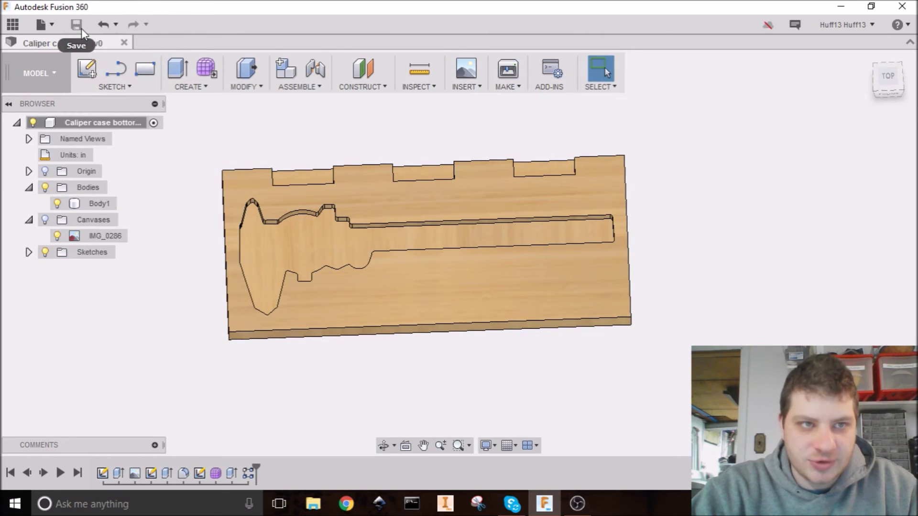
left_click(56, 28)
left_click(98, 134)
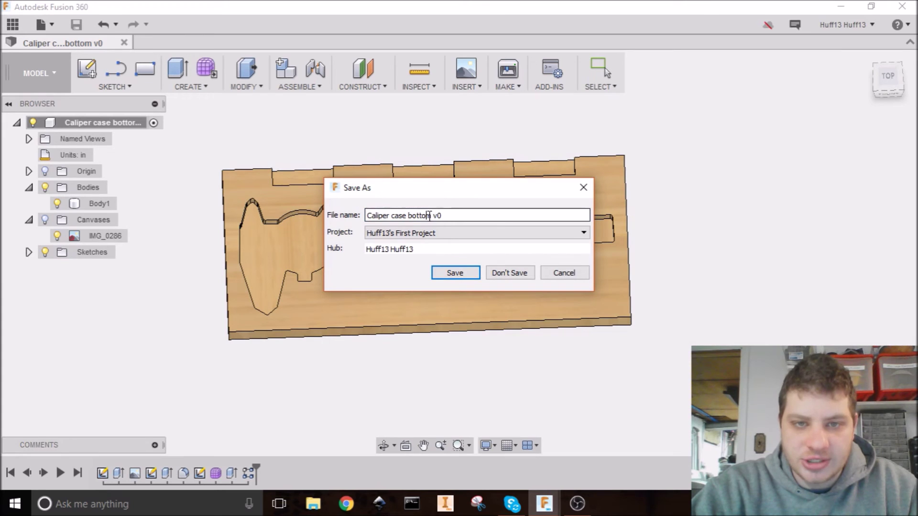
type("top")
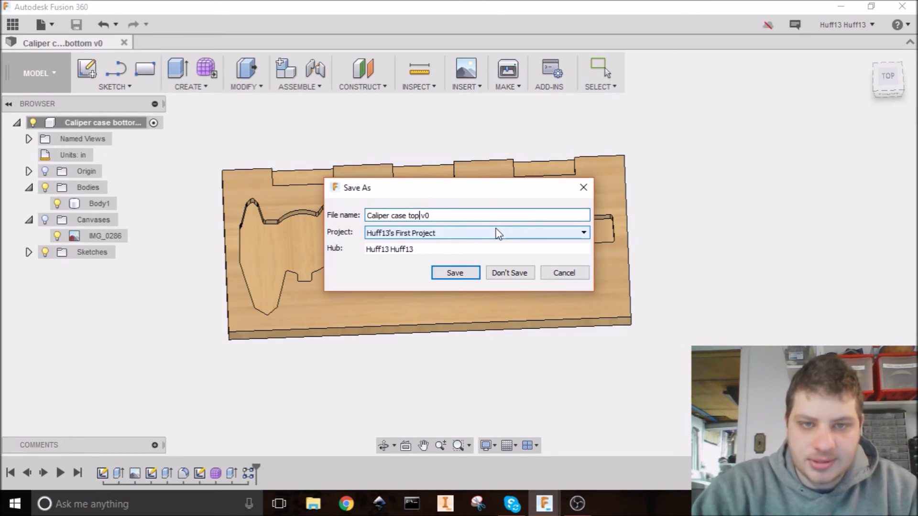
left_click(469, 279)
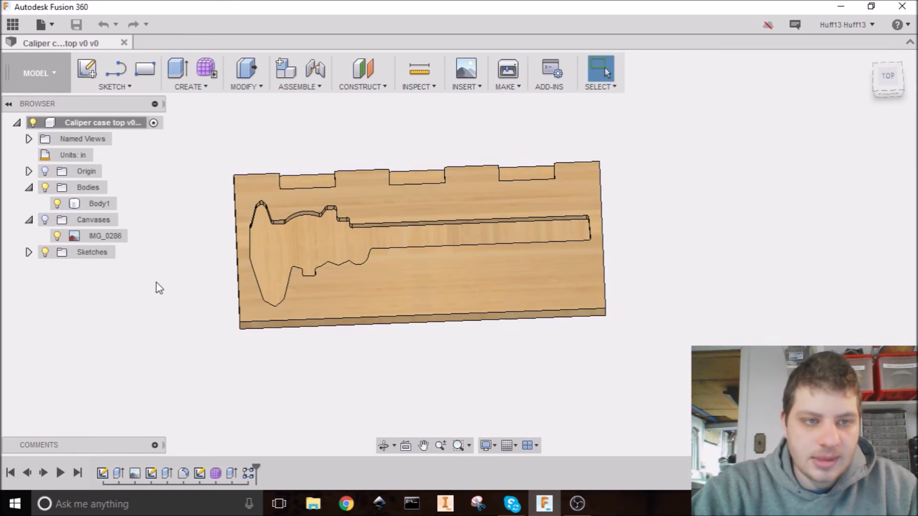
Mirror the board body across its notched side face, with bodies as the pattern type.
scroll(452, 301, "down", 1)
middle_click_drag(452, 301, 449, 304)
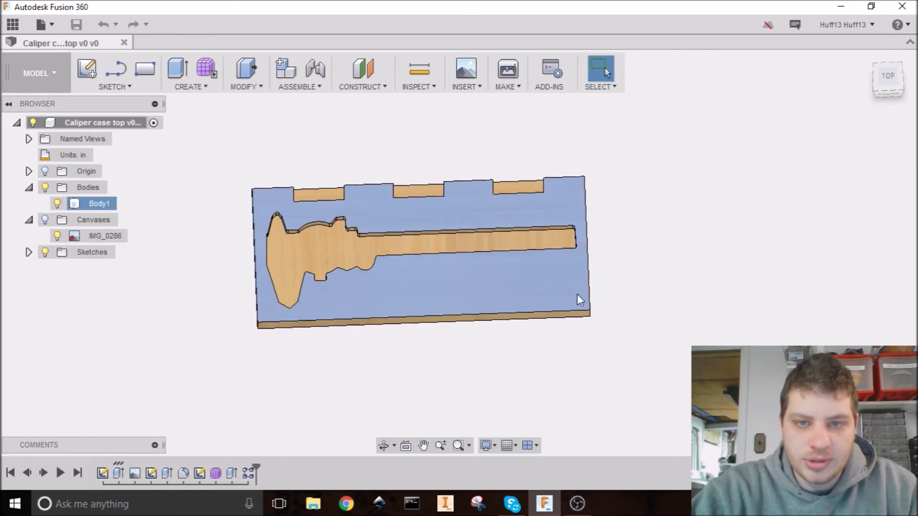
left_click(188, 87)
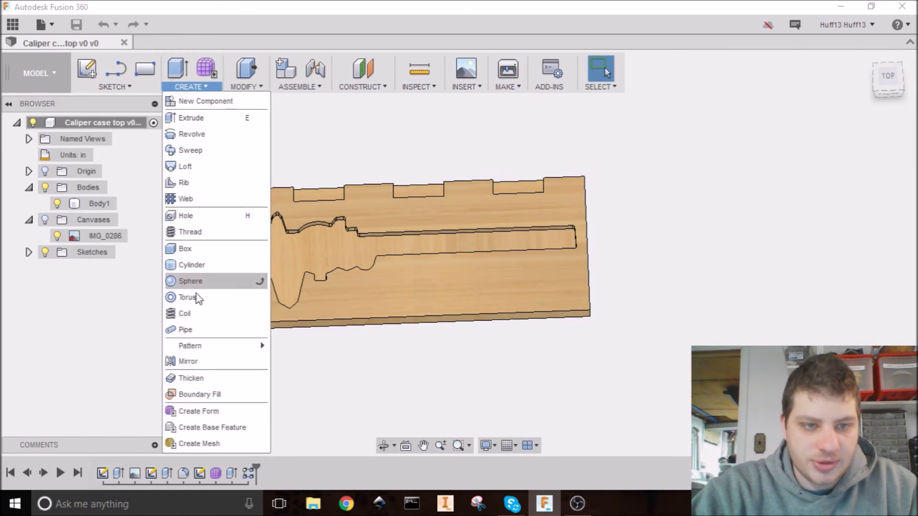
left_click(213, 357)
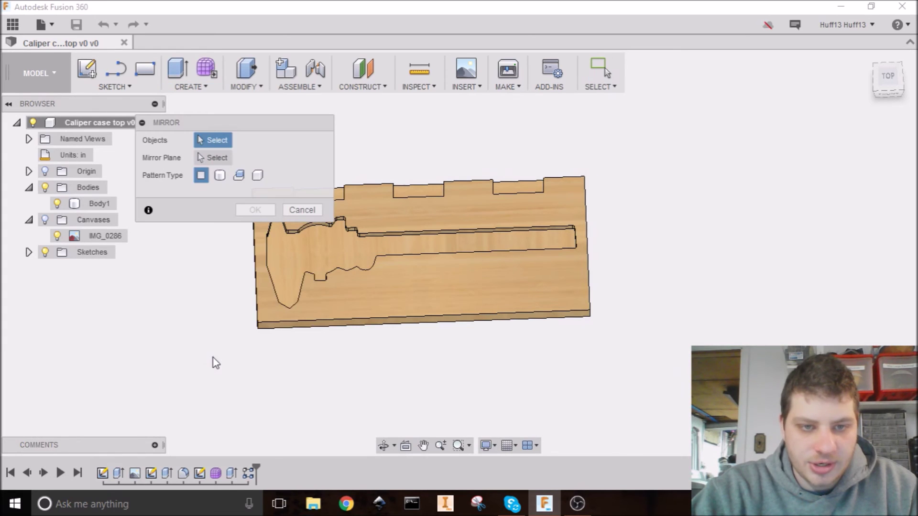
scroll(412, 262, "down", 1)
middle_click_drag(412, 262, 428, 270)
scroll(428, 270, "down", 1)
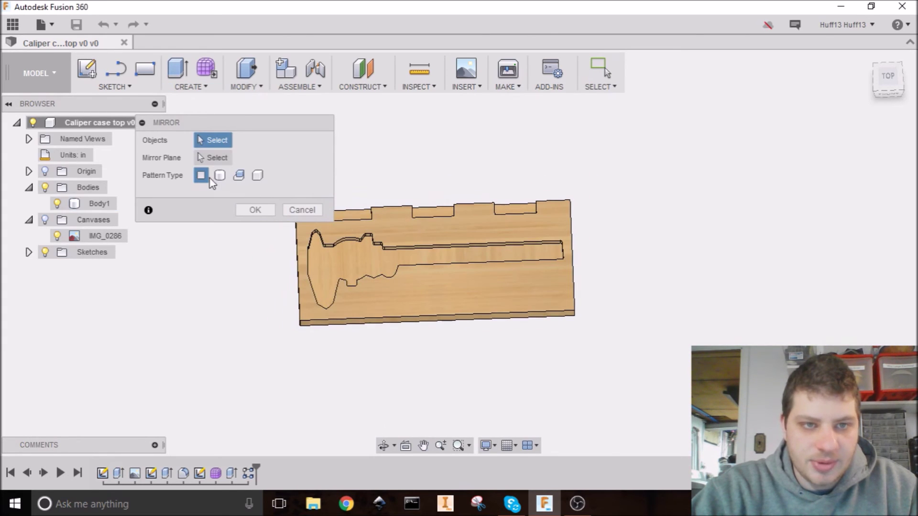
left_click(435, 305)
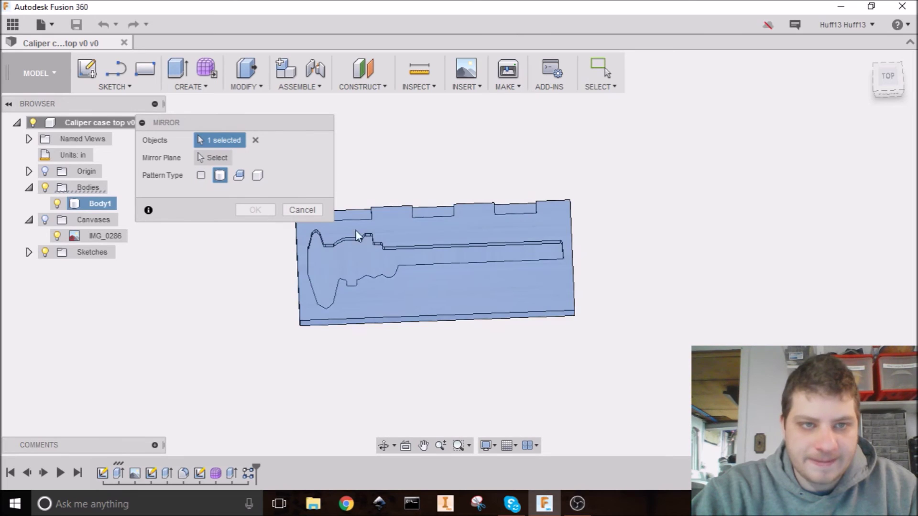
middle_click_drag(616, 215, 428, 320, "shift")
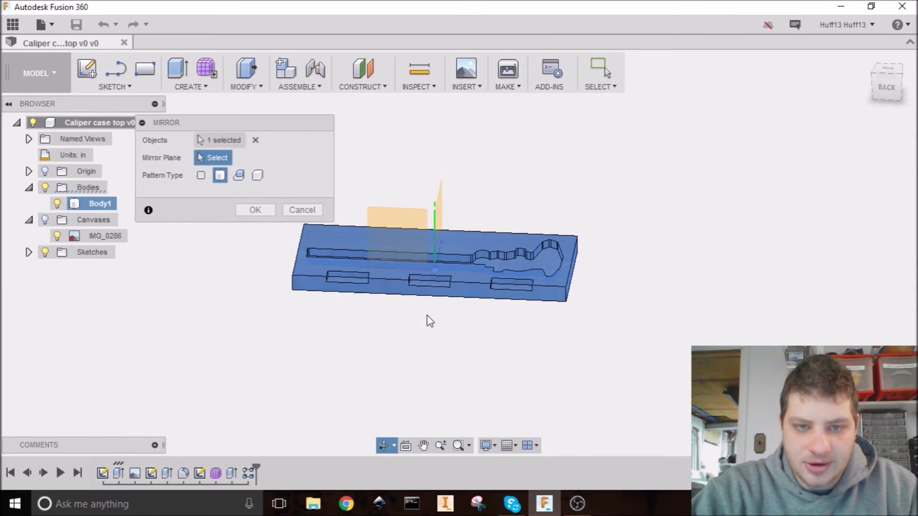
left_click(388, 285)
middle_click_drag(389, 285, 573, 314, "shift")
left_click(255, 210)
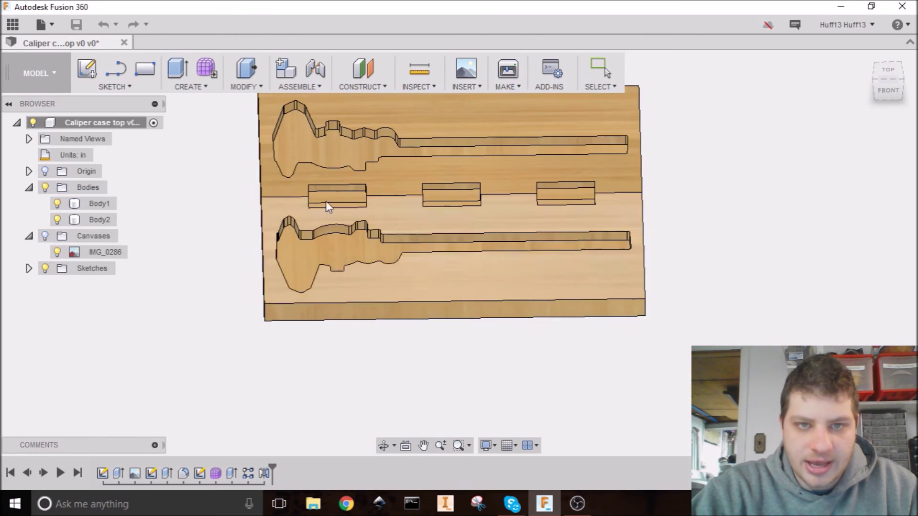
middle_click_drag(584, 190, 421, 194, "shift")
key("Escape")
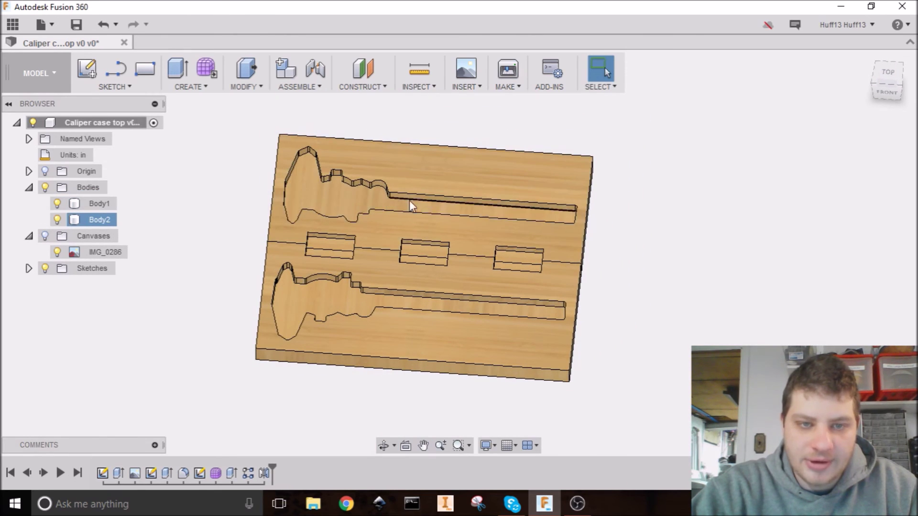
Open the caliper outline sketch for editing.
left_click(349, 299)
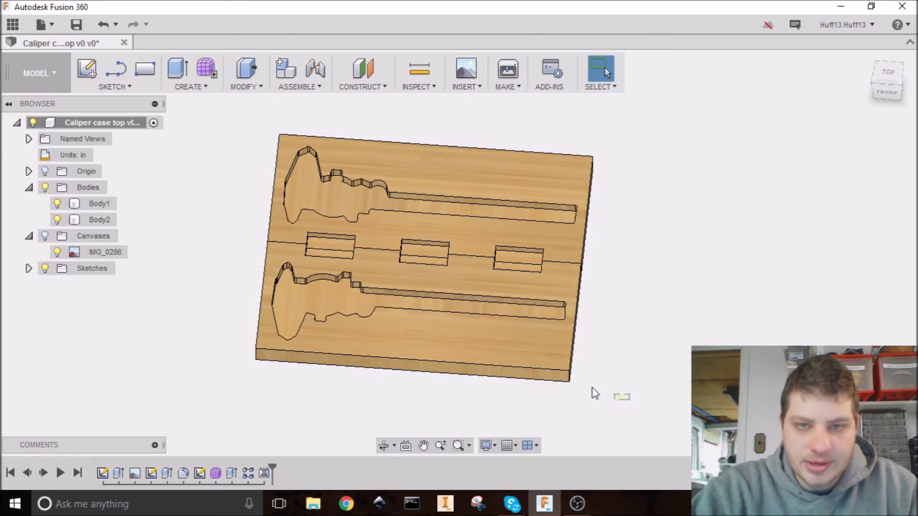
left_click(326, 291)
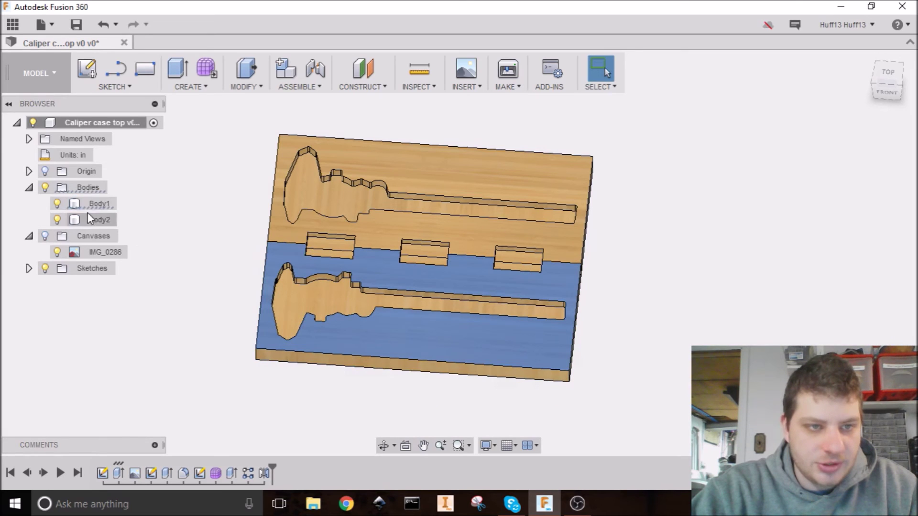
double_click(152, 473)
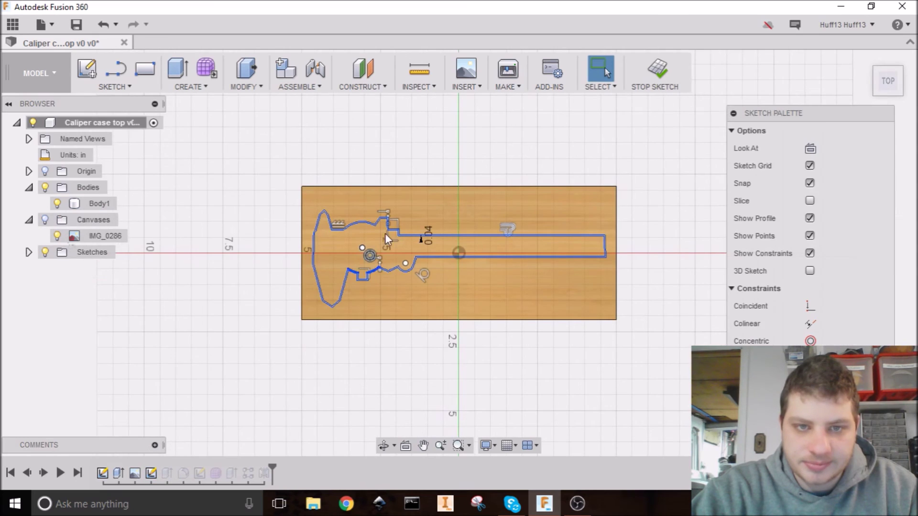
scroll(380, 258, "up", 5)
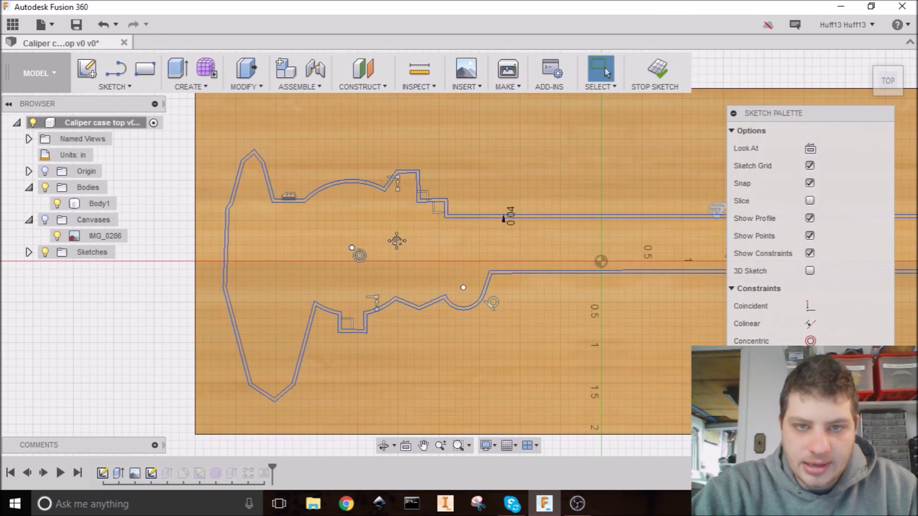
scroll(396, 241, "down", 2)
scroll(314, 240, "up", 1)
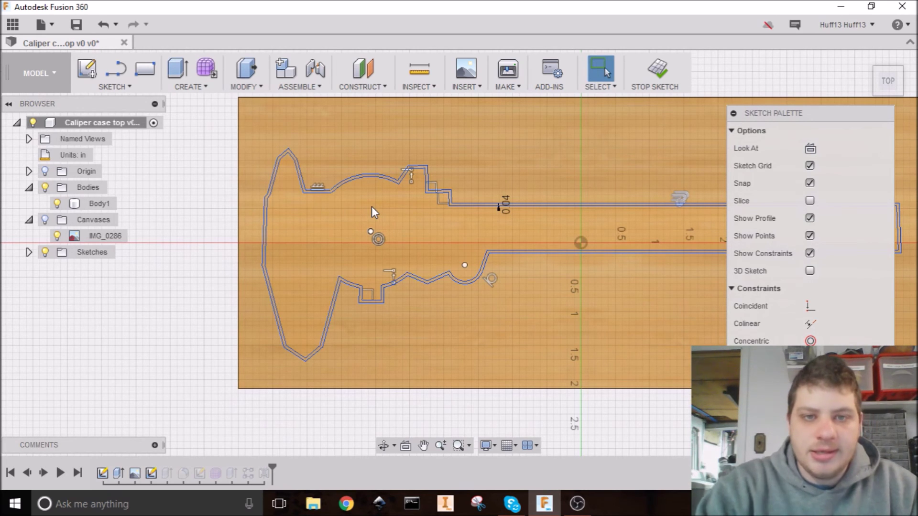
scroll(354, 228, "up", 2)
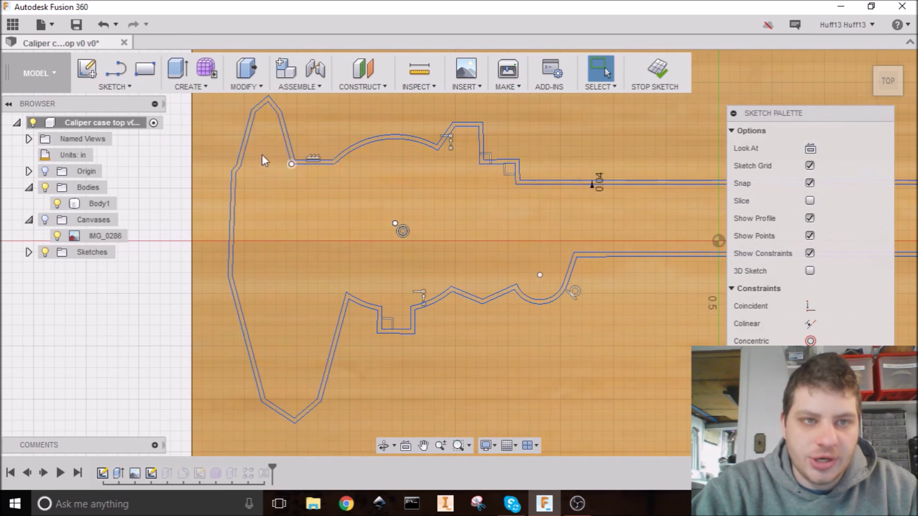
Convert the caliper outline and its offset copy in the sketch to construction lines.
left_click(127, 87)
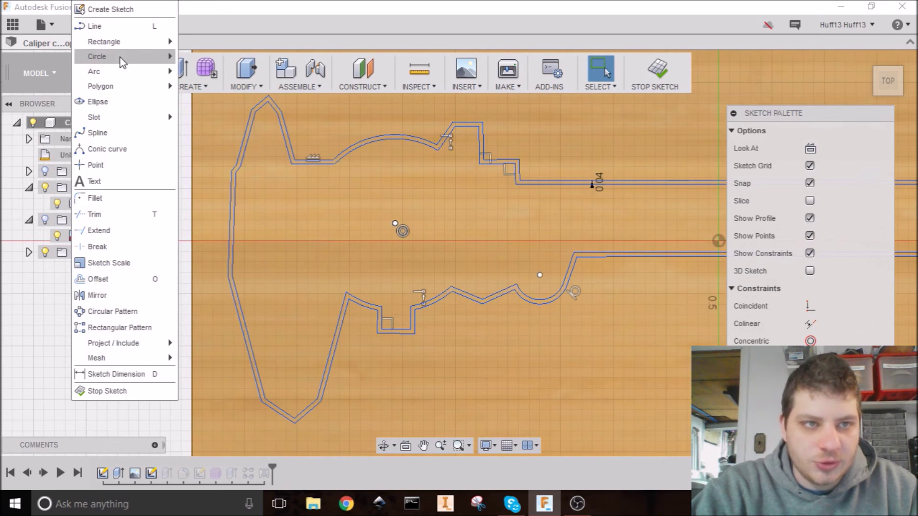
mouse_move(122, 63)
scroll(377, 227, "down", 5)
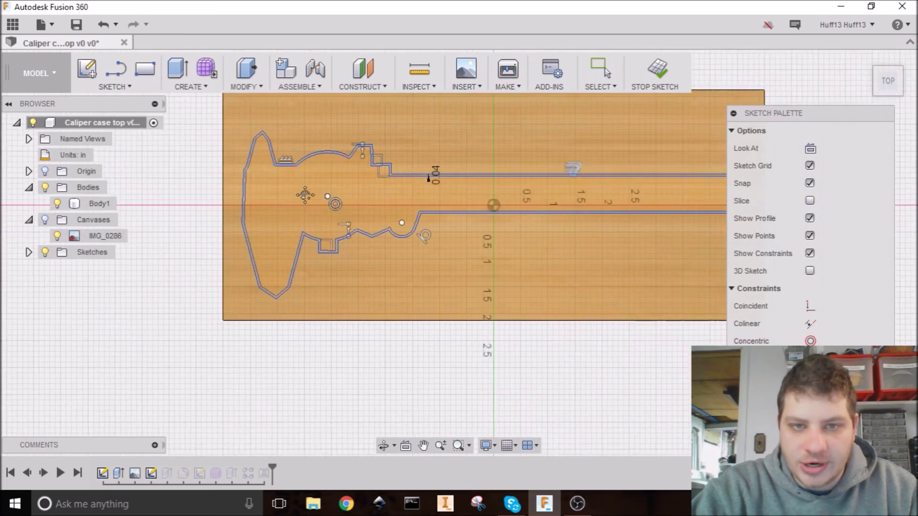
left_click(323, 154)
mouse_move(819, 120)
left_mouse_down()
mouse_move(528, 93)
mouse_move(503, 111)
left_mouse_up()
left_click(500, 146)
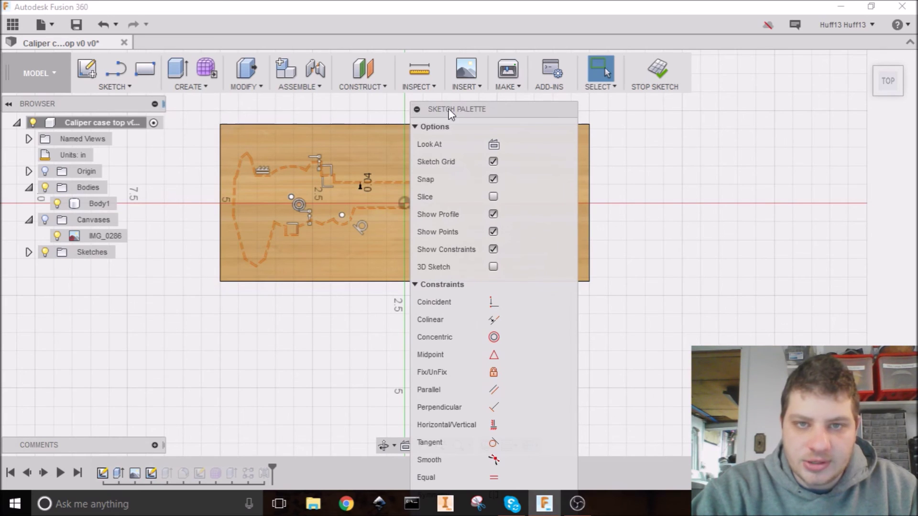
left_click_drag(448, 108, 773, 97)
Draw a center diameter circle of about 1.68 in at the centre point of the caliper's upper arc and finish the sketch.
scroll(452, 148, "up", 2)
scroll(323, 213, "up", 3)
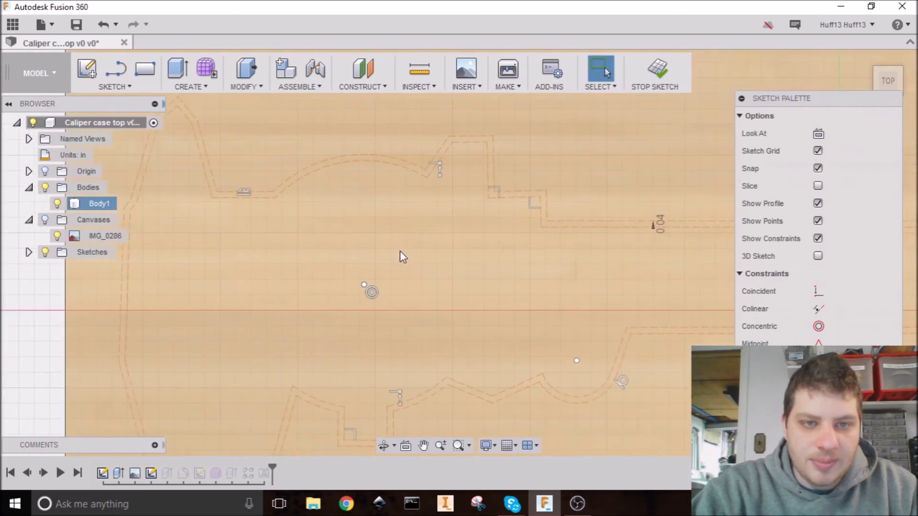
middle_click_drag(399, 257, 387, 232)
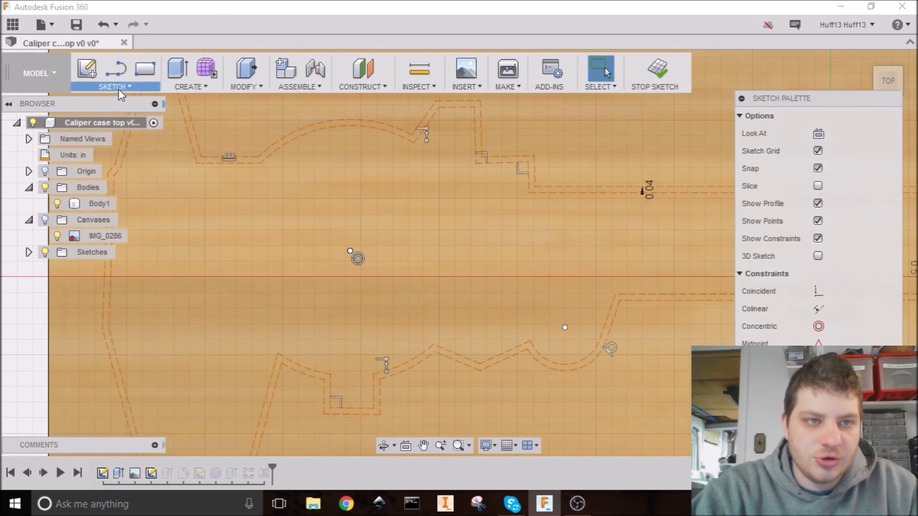
left_click(117, 88)
mouse_move(119, 56)
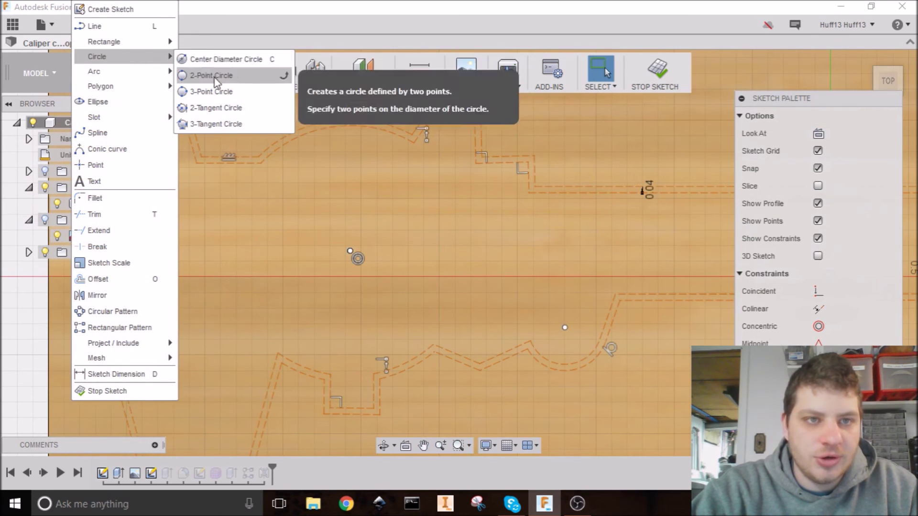
left_click(213, 58)
left_click(351, 252)
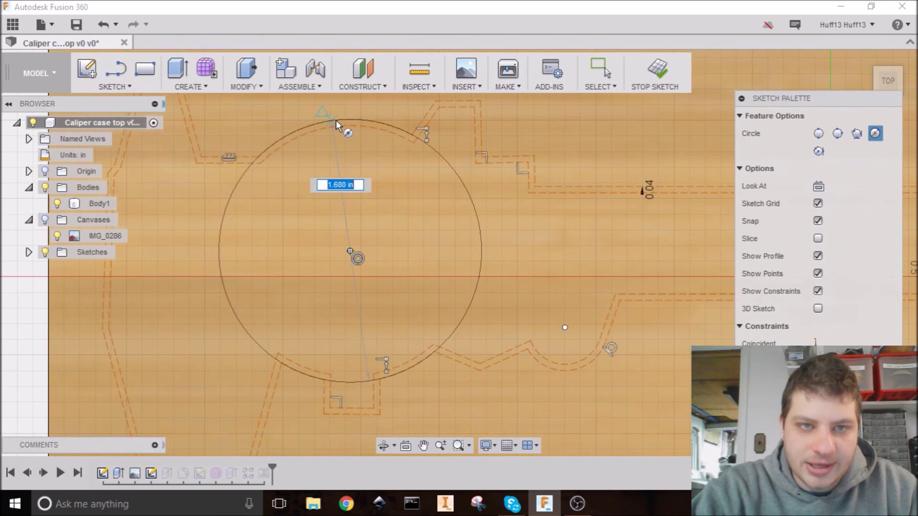
left_click(335, 120)
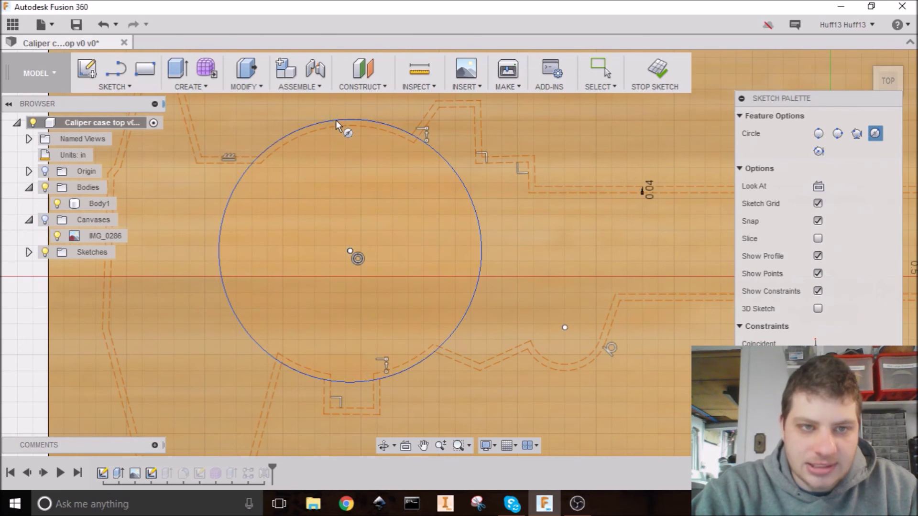
key("Escape")
scroll(339, 220, "down", 2)
scroll(339, 228, "down", 2)
mouse_move(339, 227)
middle_mouse_down("shift")
mouse_move(342, 201)
mouse_move(332, 196)
middle_mouse_up("shift")
left_click(652, 81)
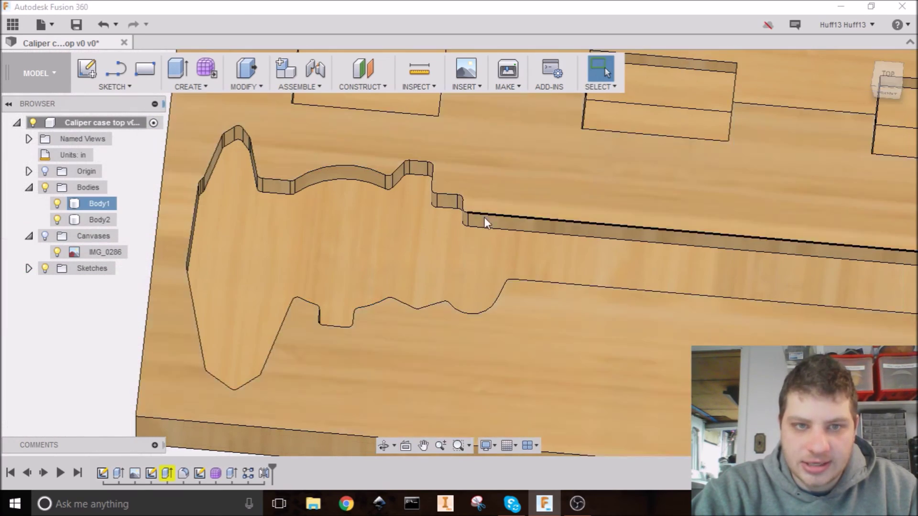
Edit the caliper pocket's extrude cut to use the new circle as its profile and apply the change.
mouse_move(486, 219)
middle_mouse_down("shift")
mouse_move(441, 216)
mouse_move(439, 263)
middle_mouse_up("shift")
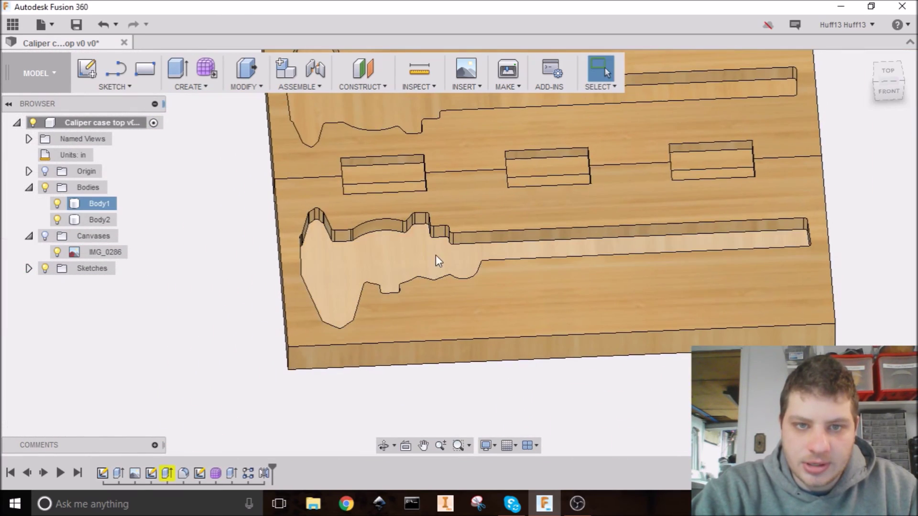
scroll(415, 262, "up", 1)
scroll(387, 265, "down", 3)
middle_click_drag(383, 256, 373, 273)
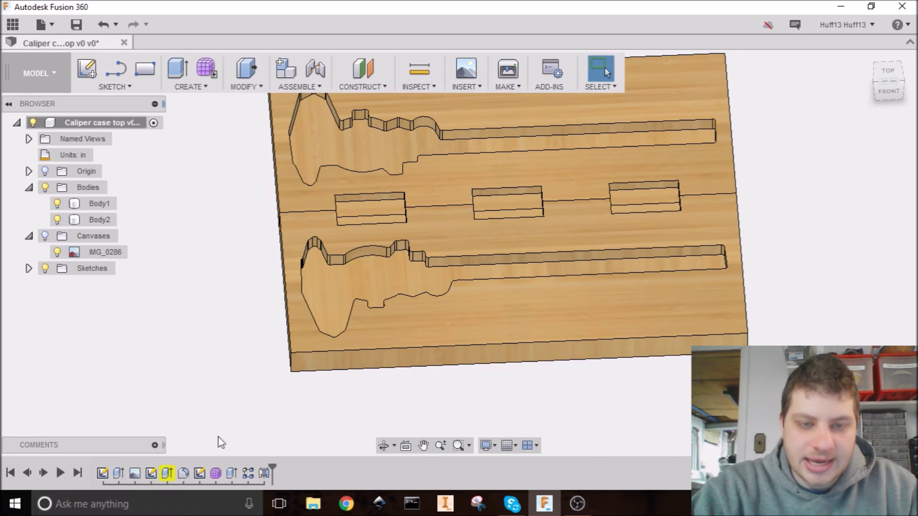
double_click(168, 474)
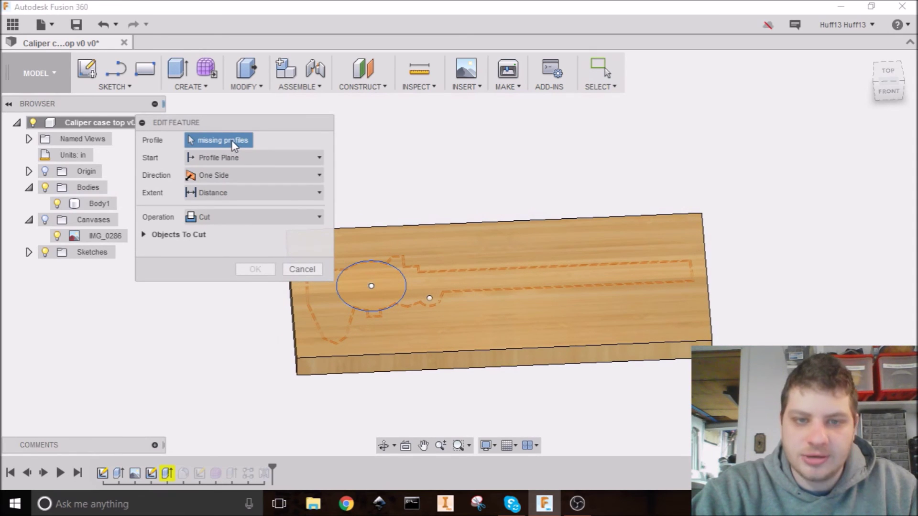
left_click(366, 285)
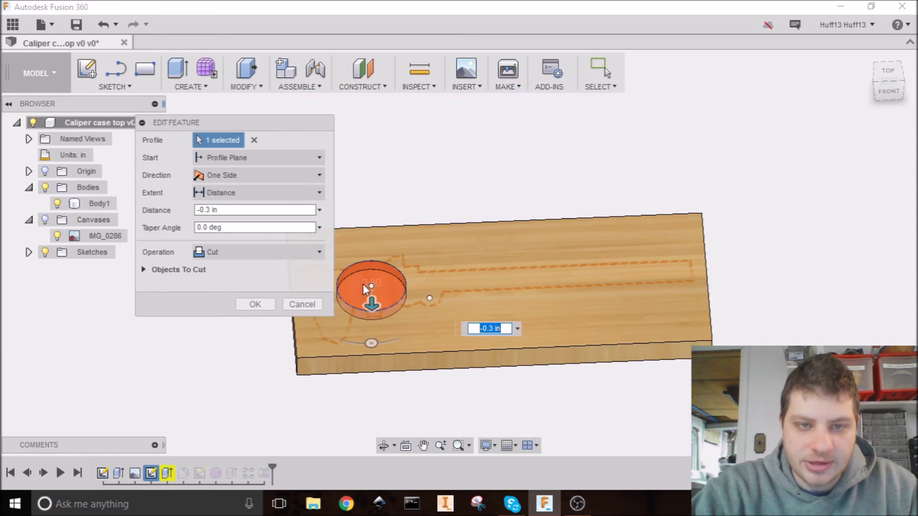
left_click(254, 305)
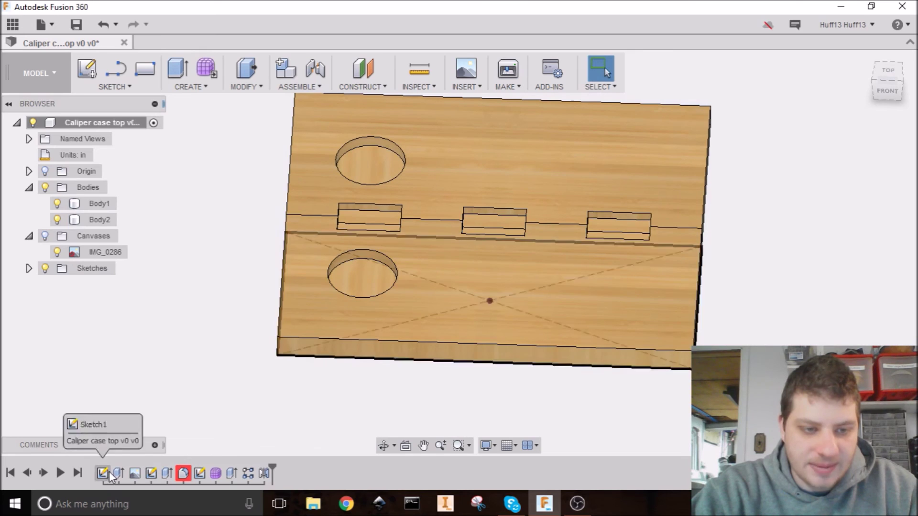
Set the circular pocket's extrude cut distance to -0.45 in and apply the change.
double_click(167, 473)
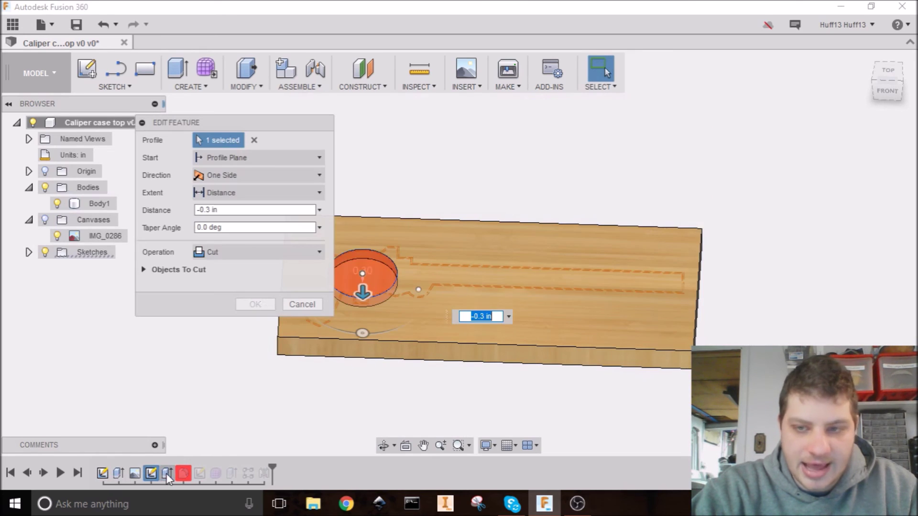
scroll(345, 303, "up", 2)
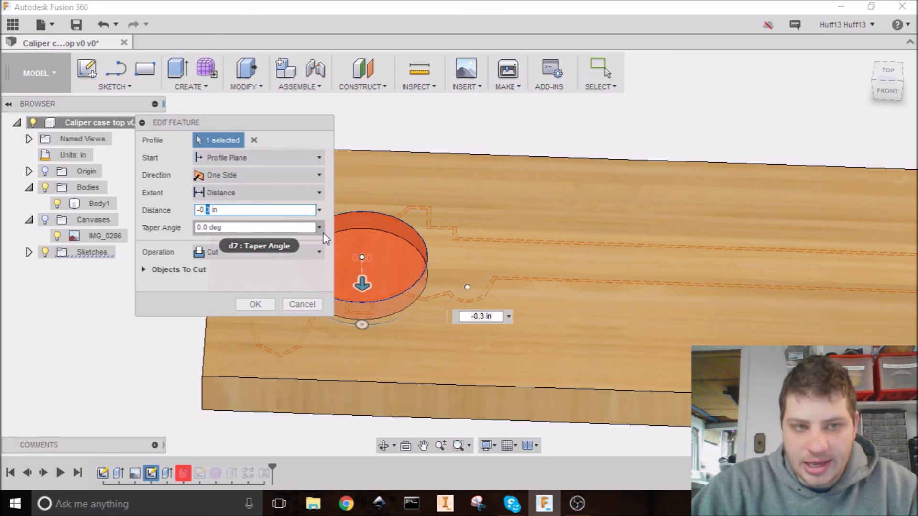
key("BackSpace")
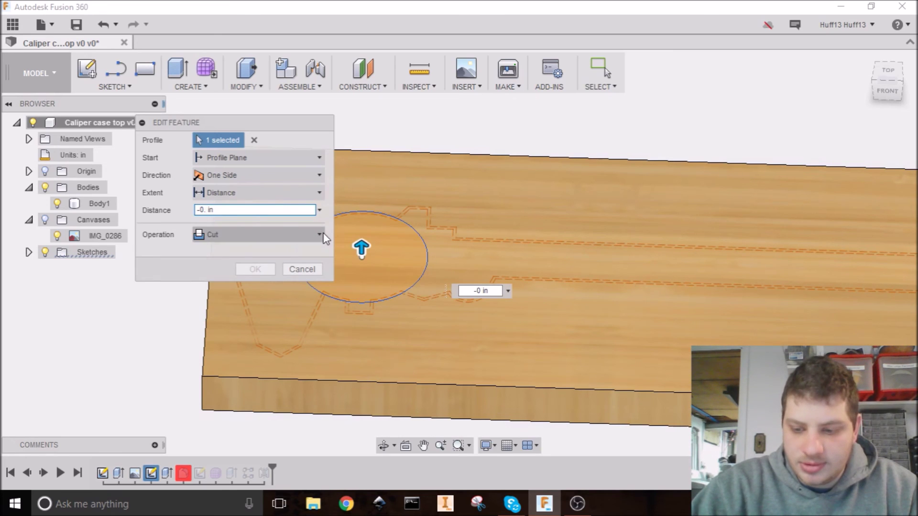
type("45")
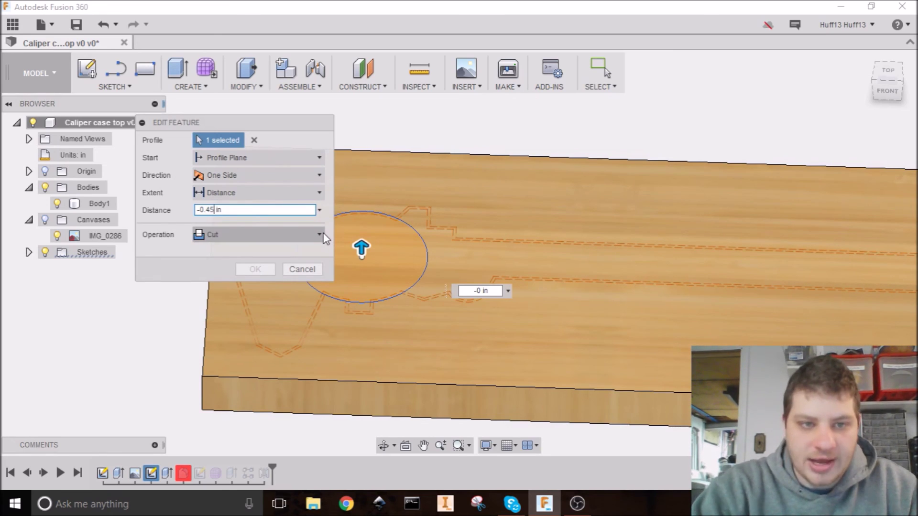
key("Return")
Delete the failing feature that directly follows the circular pocket's extrude cut in the design history.
mouse_move(357, 293)
middle_mouse_down("shift")
mouse_move(361, 279)
mouse_move(364, 290)
middle_mouse_up("shift")
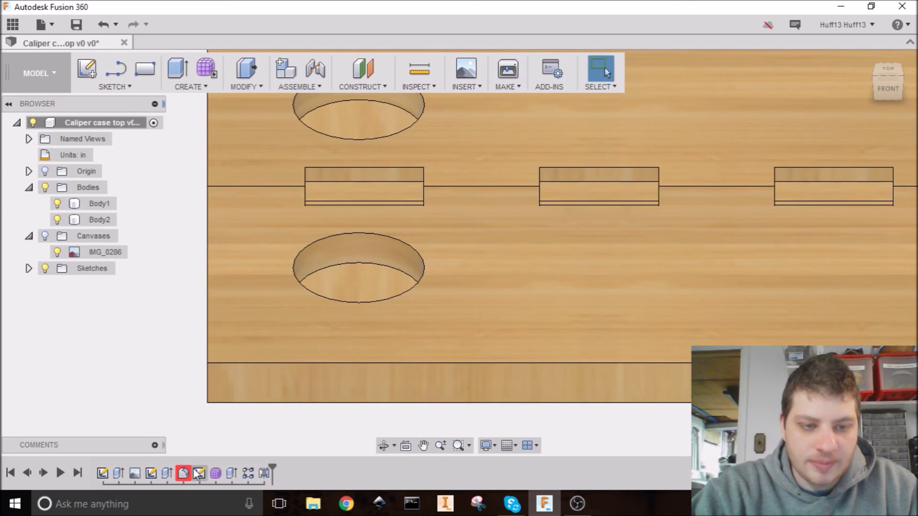
middle_click_drag(375, 278, 280, 397, "shift")
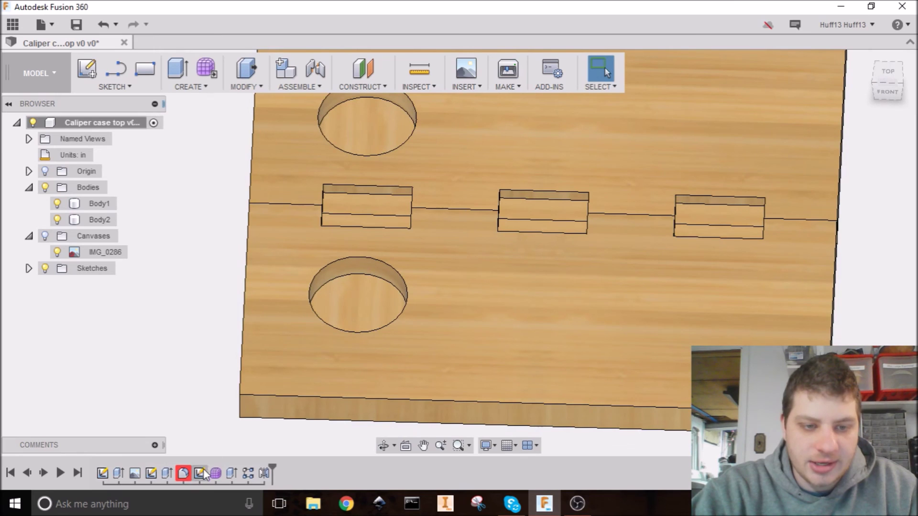
right_click(185, 473)
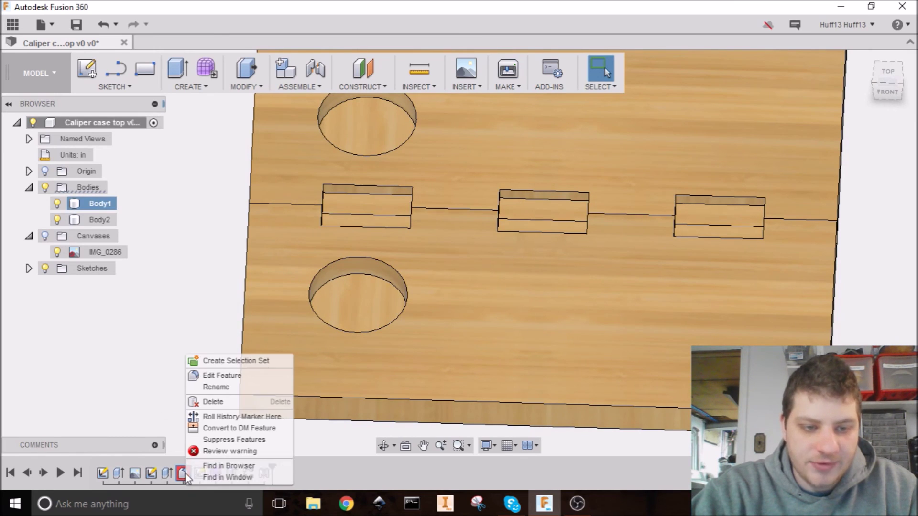
left_click(216, 402)
Remove the original board, Body1, from the design and inspect the mirrored board's hinge recesses and circular pocket.
middle_click_drag(470, 259, 441, 282, "shift")
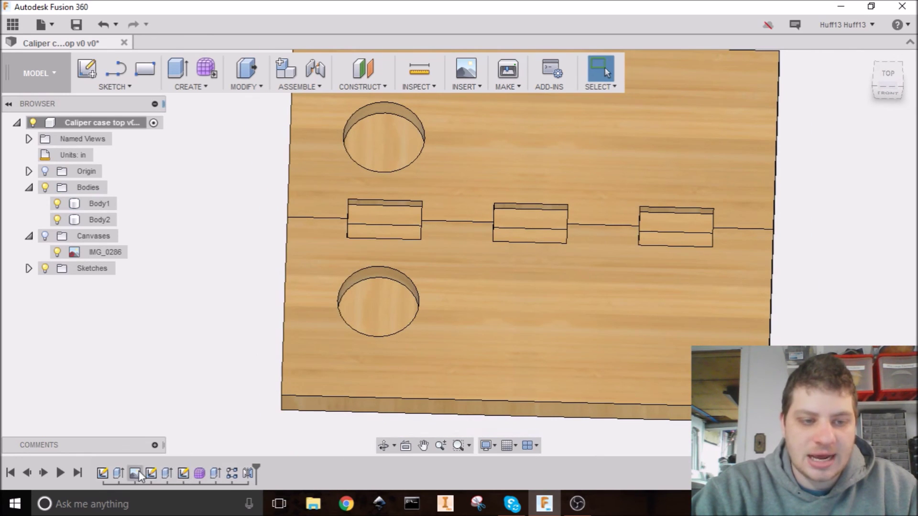
middle_click_drag(473, 239, 511, 216, "shift")
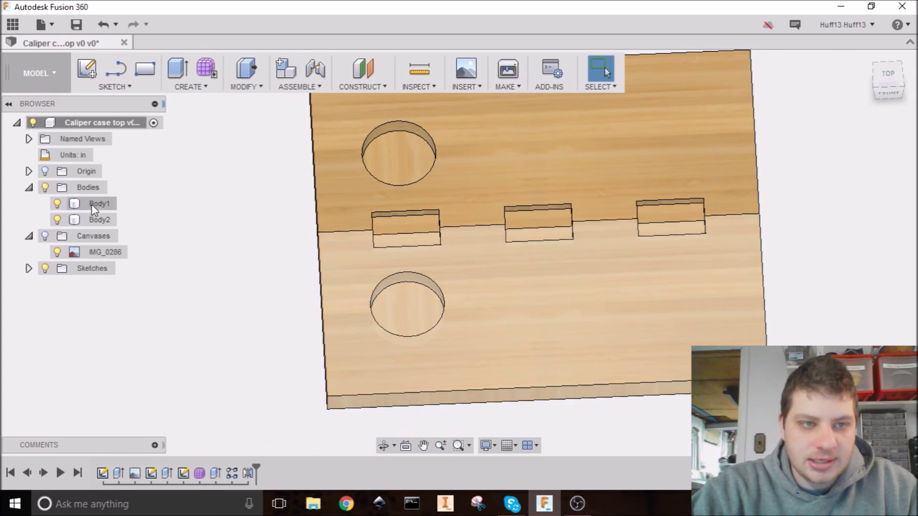
right_click(92, 205)
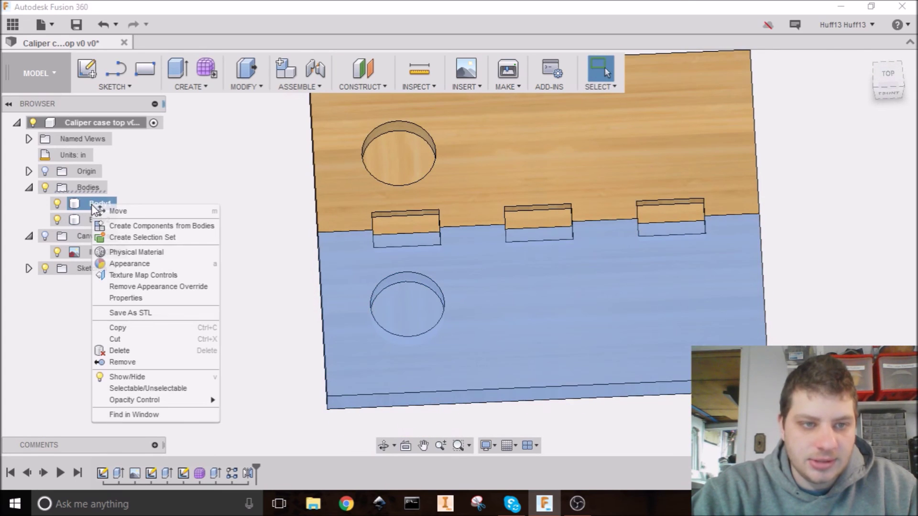
left_click(130, 362)
middle_click_drag(497, 181, 478, 268, "shift")
scroll(414, 322, "up", 10)
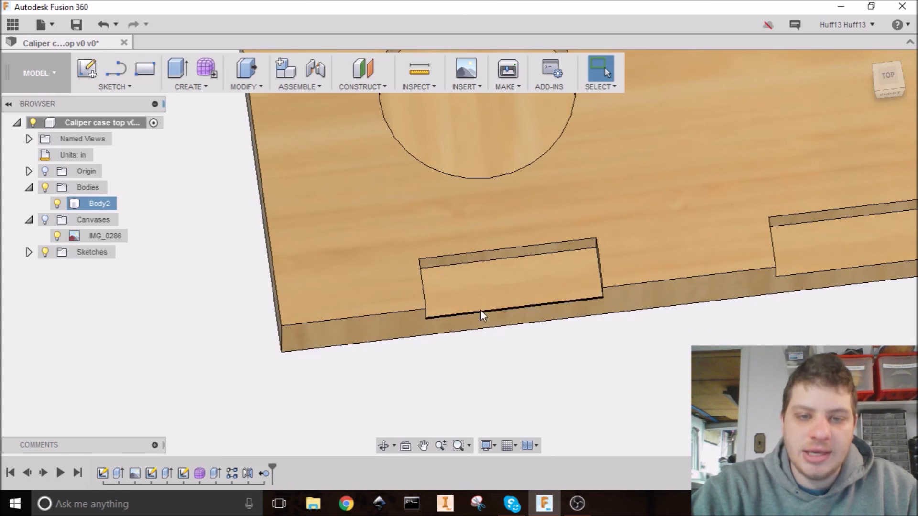
scroll(602, 239, "down", 10)
middle_click_drag(590, 254, 472, 203, "shift")
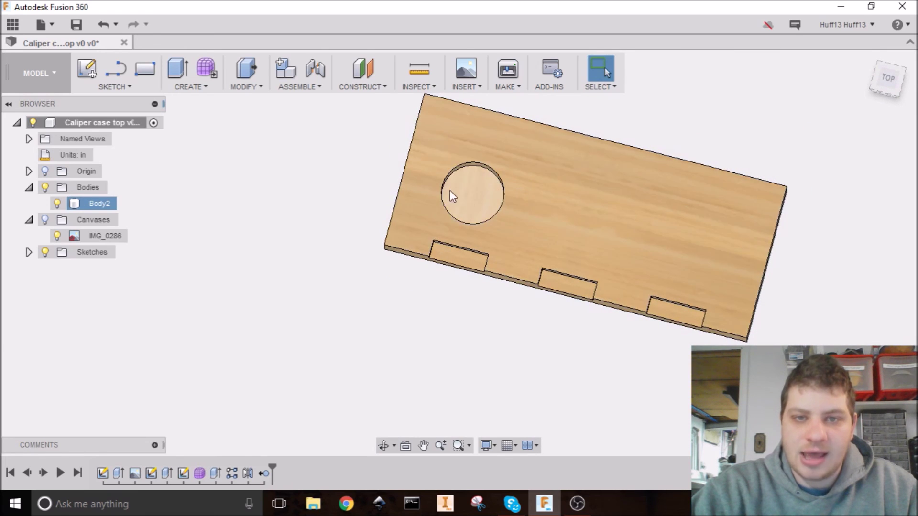
key("Escape")
mouse_move(456, 191)
middle_mouse_down("shift")
mouse_move(467, 205)
mouse_move(476, 170)
mouse_move(455, 184)
middle_mouse_up("shift")
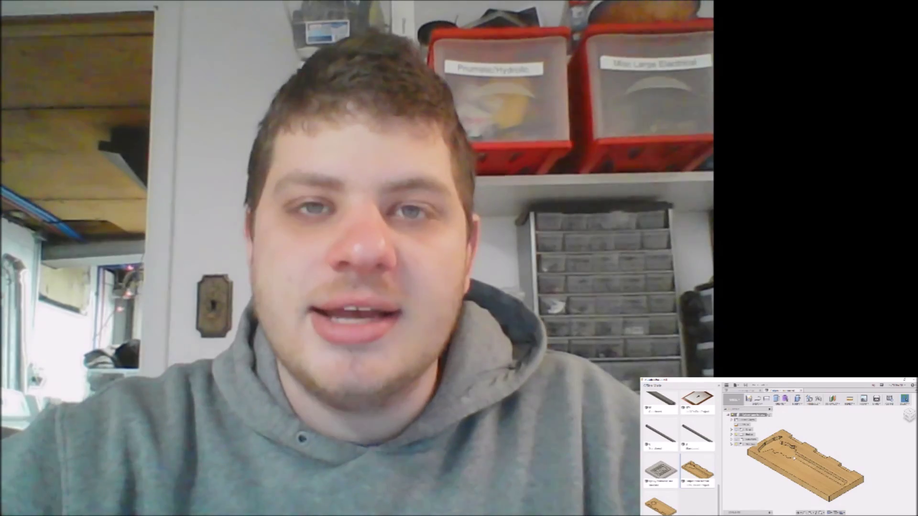